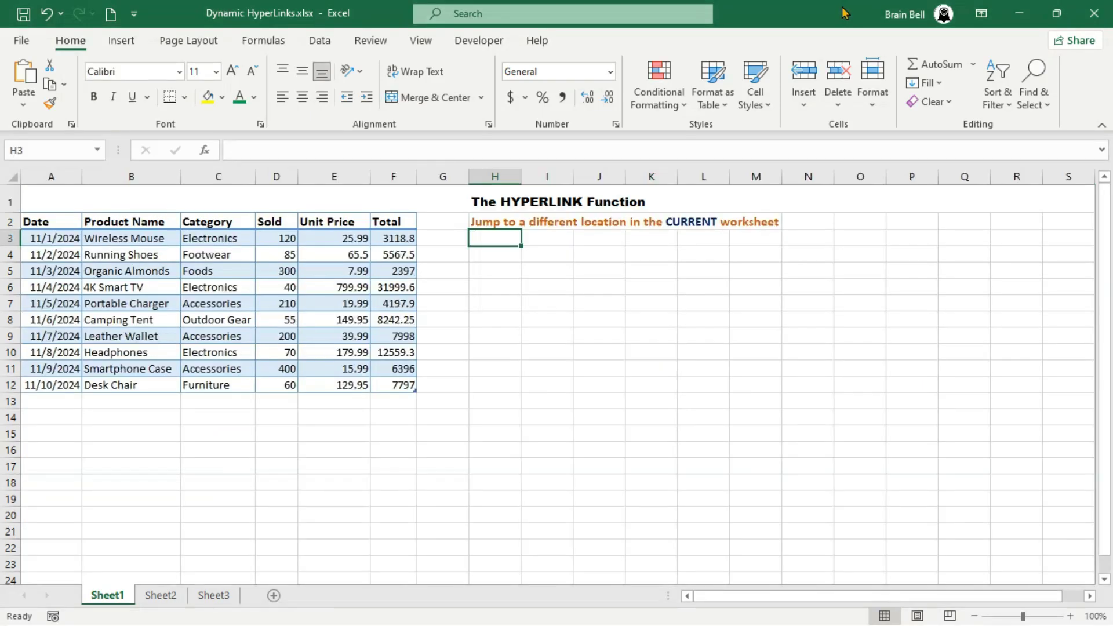
- Enter =HYPERLINK("[Dynamic HyperLinks.xlsx]Sheet1!A2") in cell H3 and follow the link
type("=HYP")
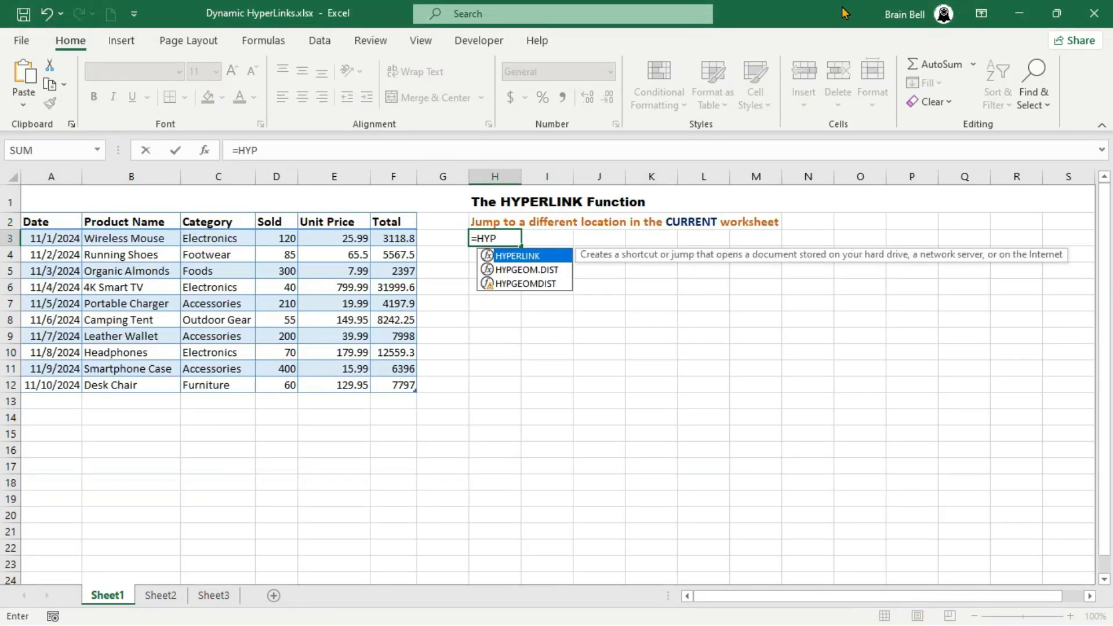
type("ERLINK(\"[")
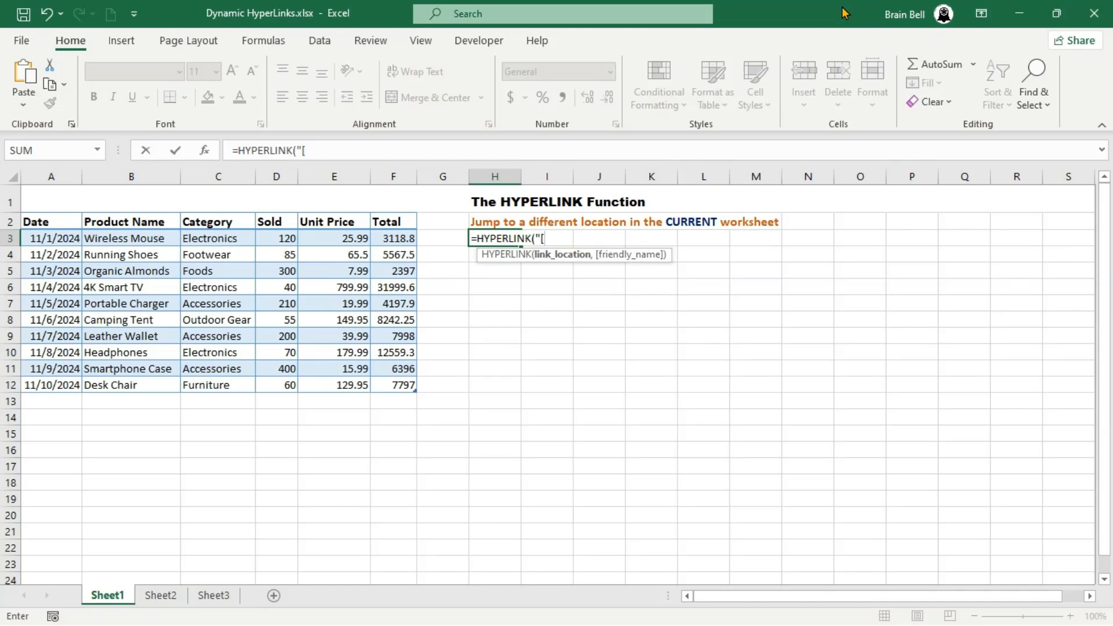
type("Dynamic HyperLinks.xlsx")
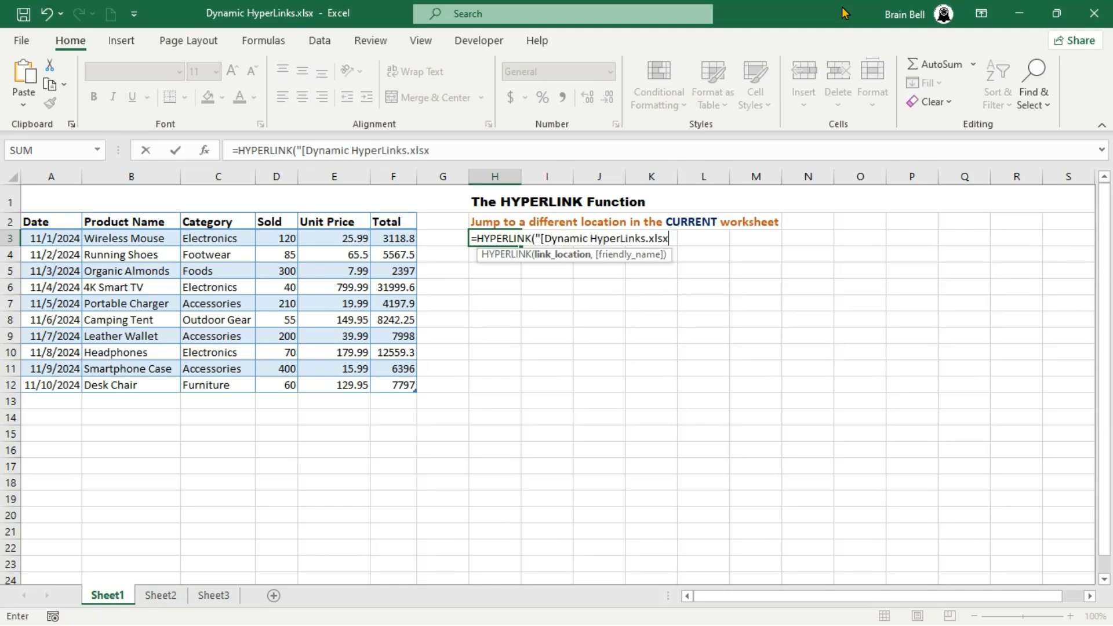
type("]Sheet1!A")
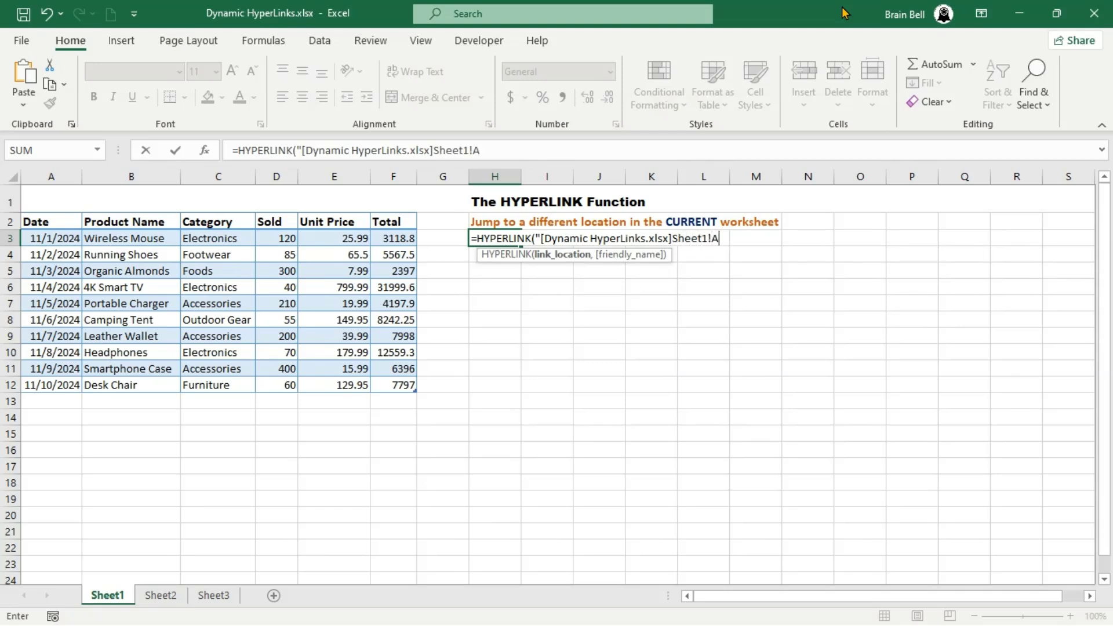
type("2\"")
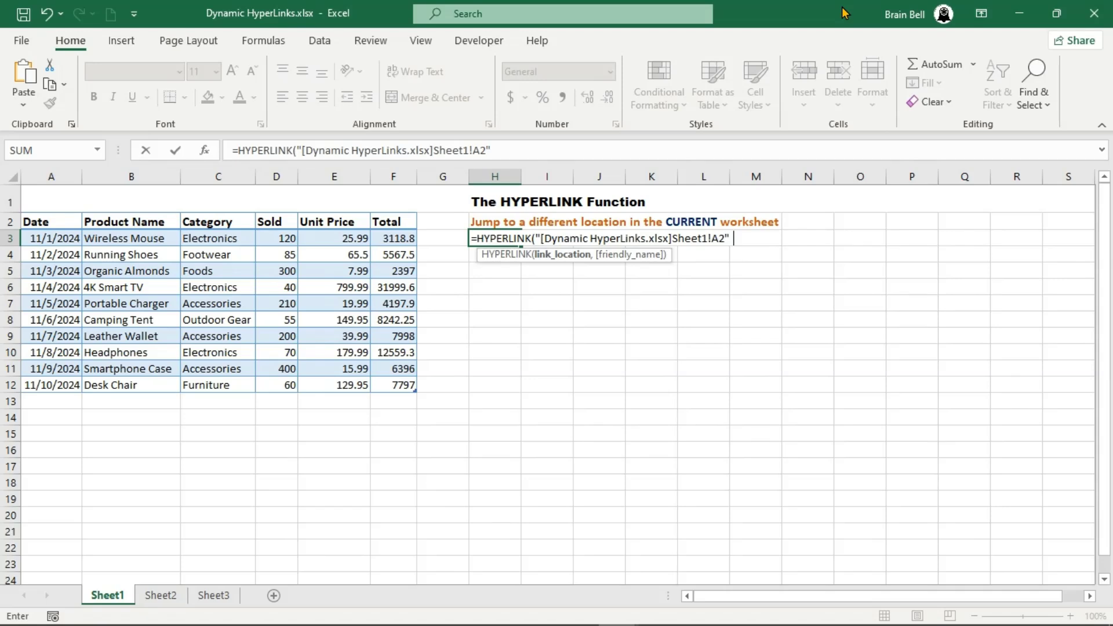
key("Return")
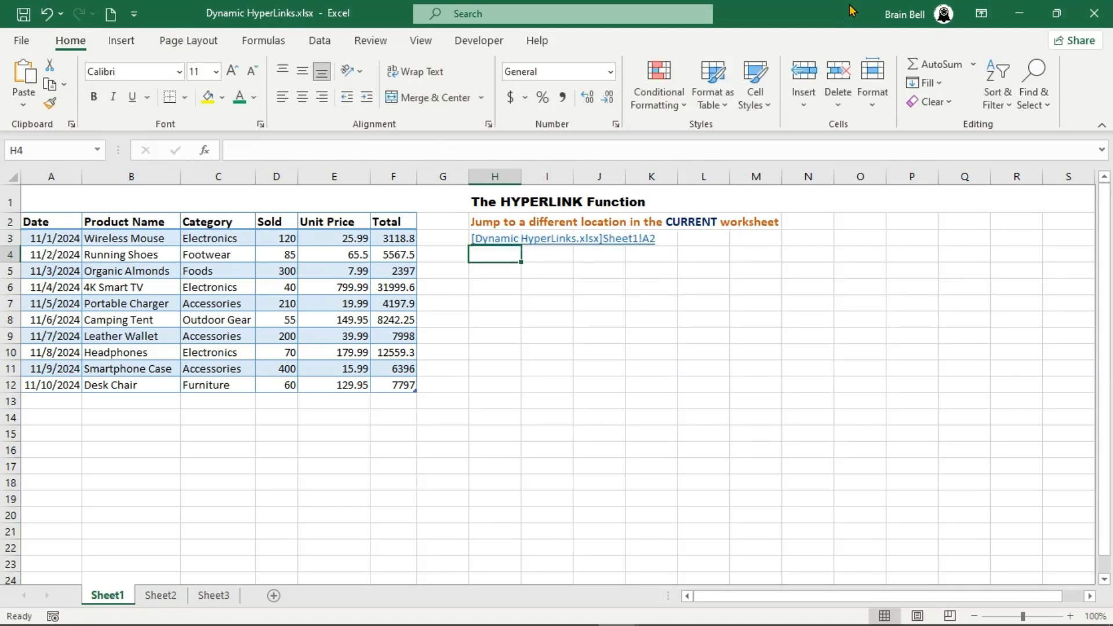
left_click(489, 244)
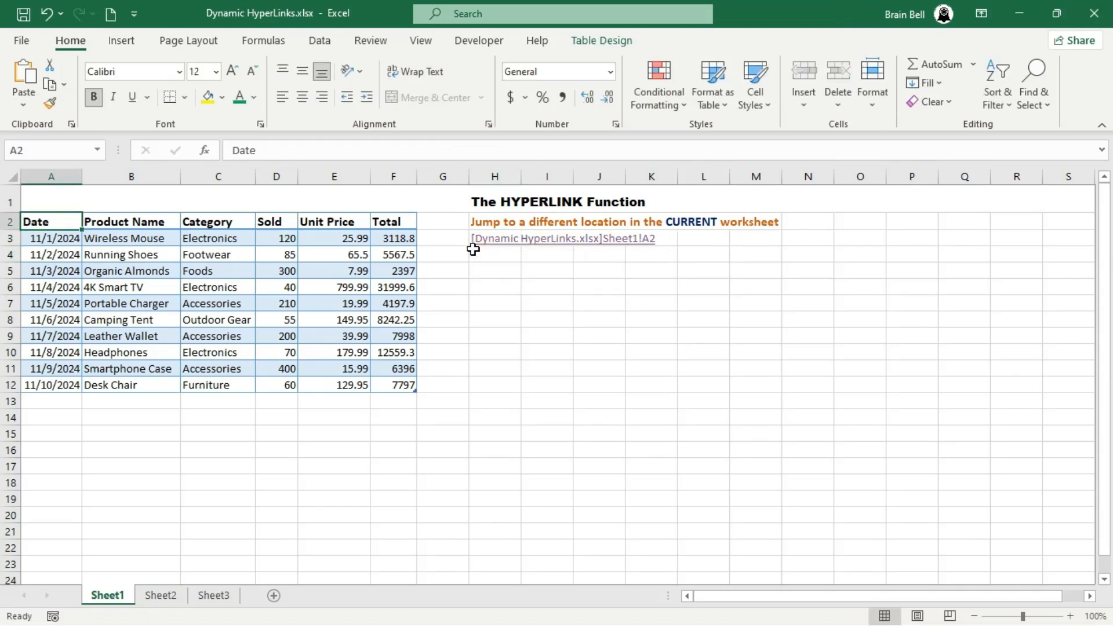
- Change the link target in H3's formula to Sheet1!B2 and follow the link
left_click(498, 258)
key("Up")
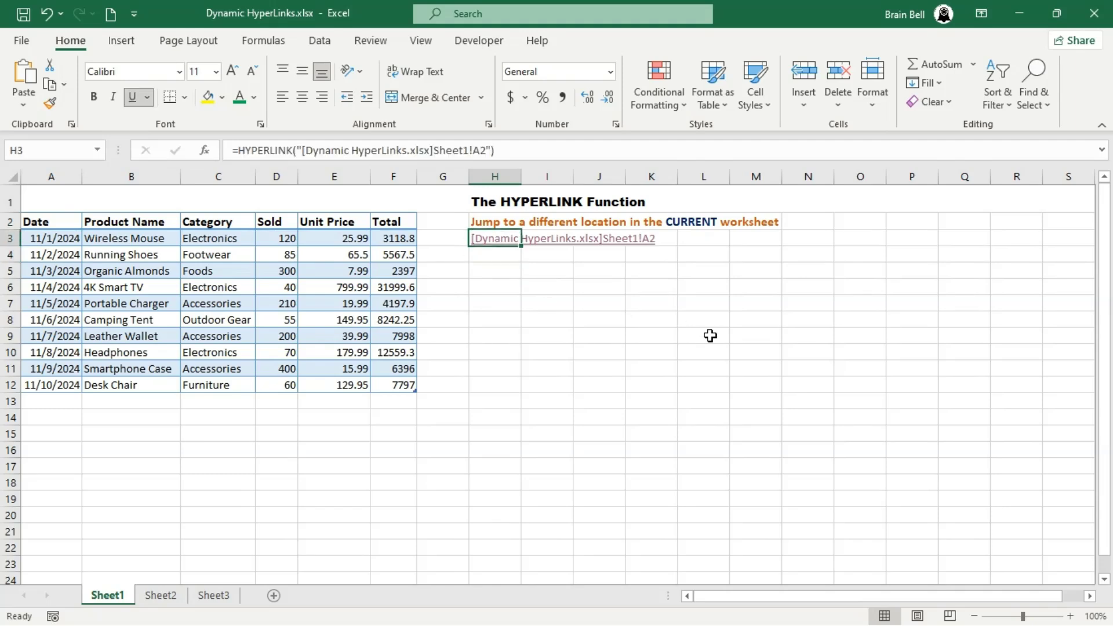
left_click(480, 150)
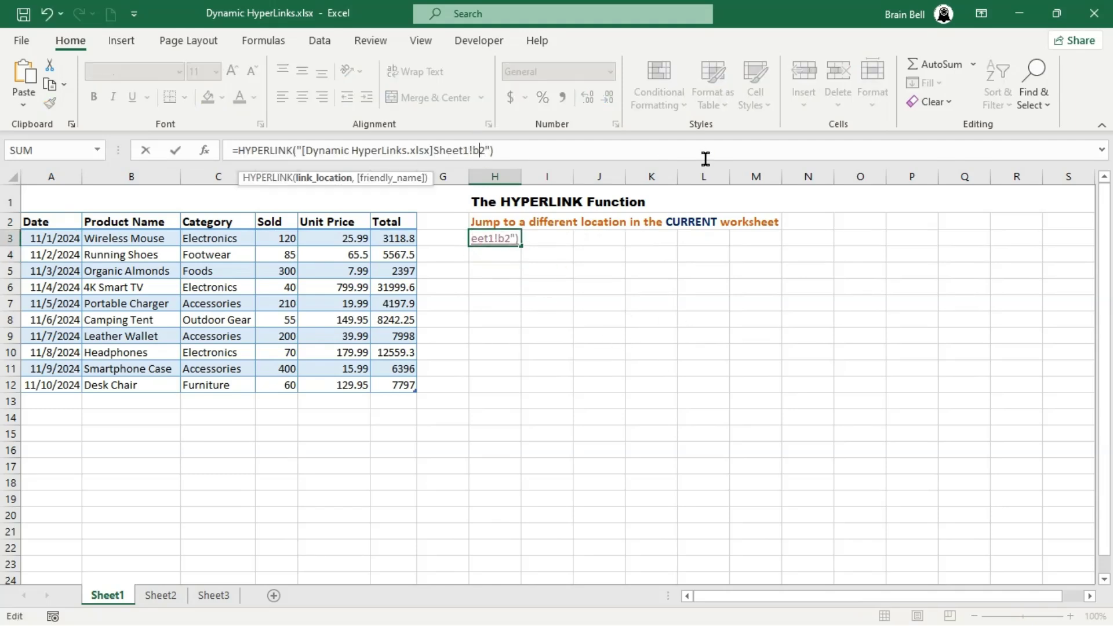
key("BackSpace")
type("B")
key("Return")
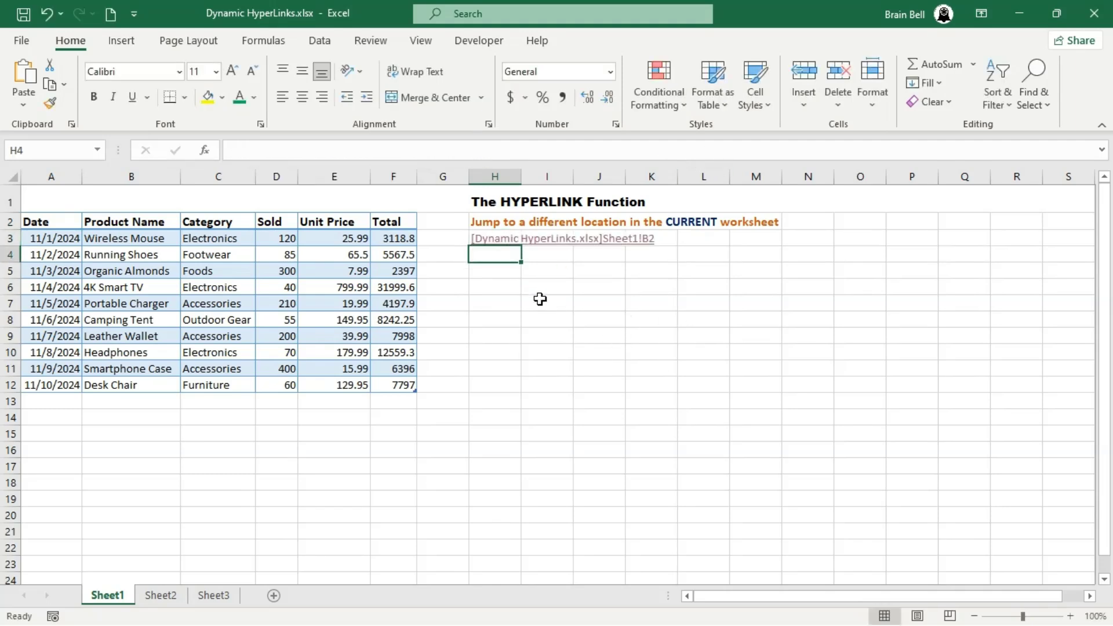
left_click(502, 240)
- Change the link target in H3's formula to Sheet1!B12 and follow the link
left_click(513, 256)
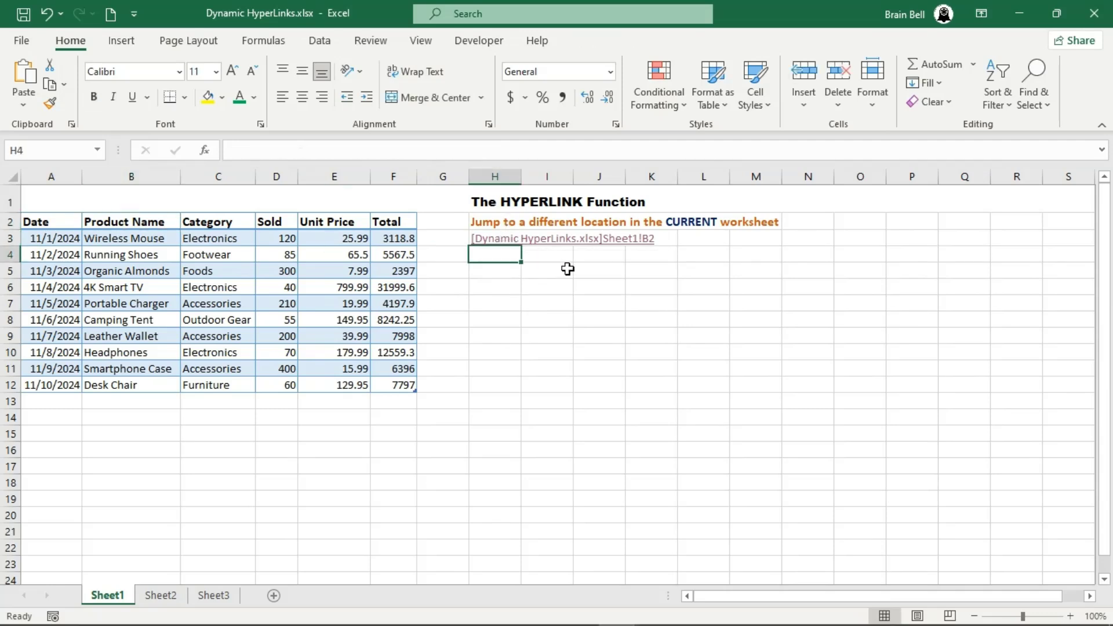
key("Up")
left_click(477, 150)
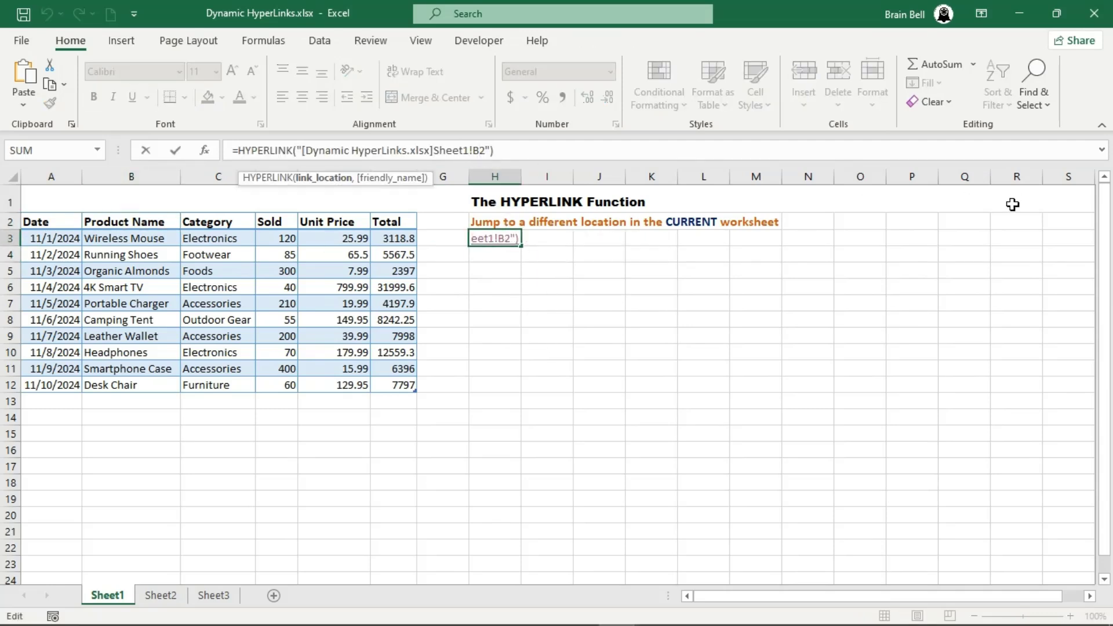
type("1")
key("Return")
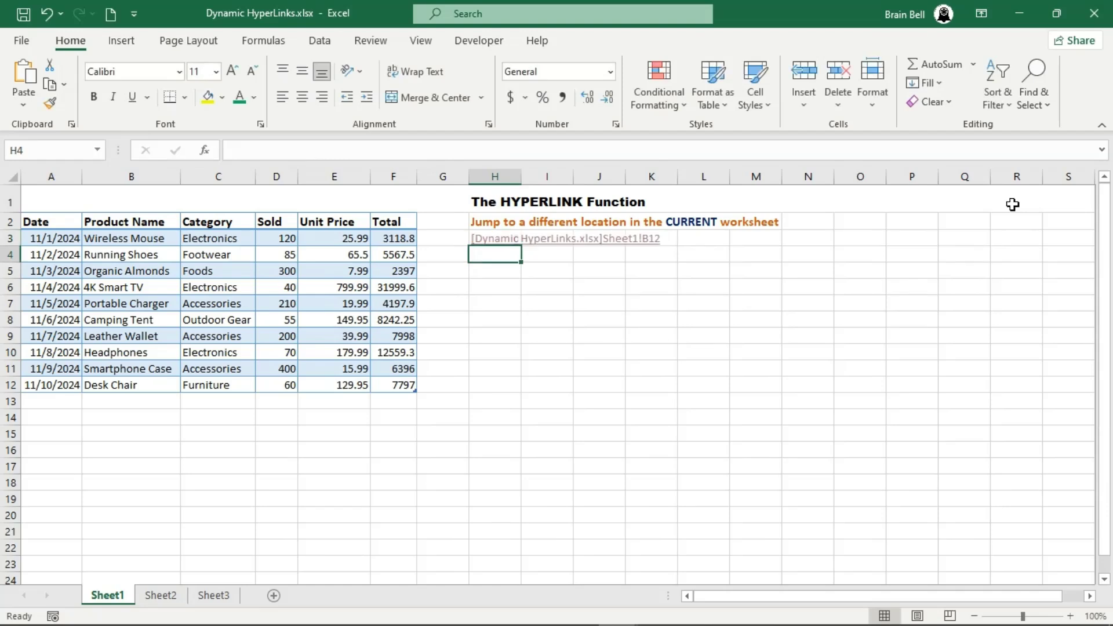
left_click(505, 240)
- Set H3's link target to Sheet1!A2 with the friendly name "Jump to A2", and test the link
left_click(508, 257)
key("Up")
left_click(479, 150)
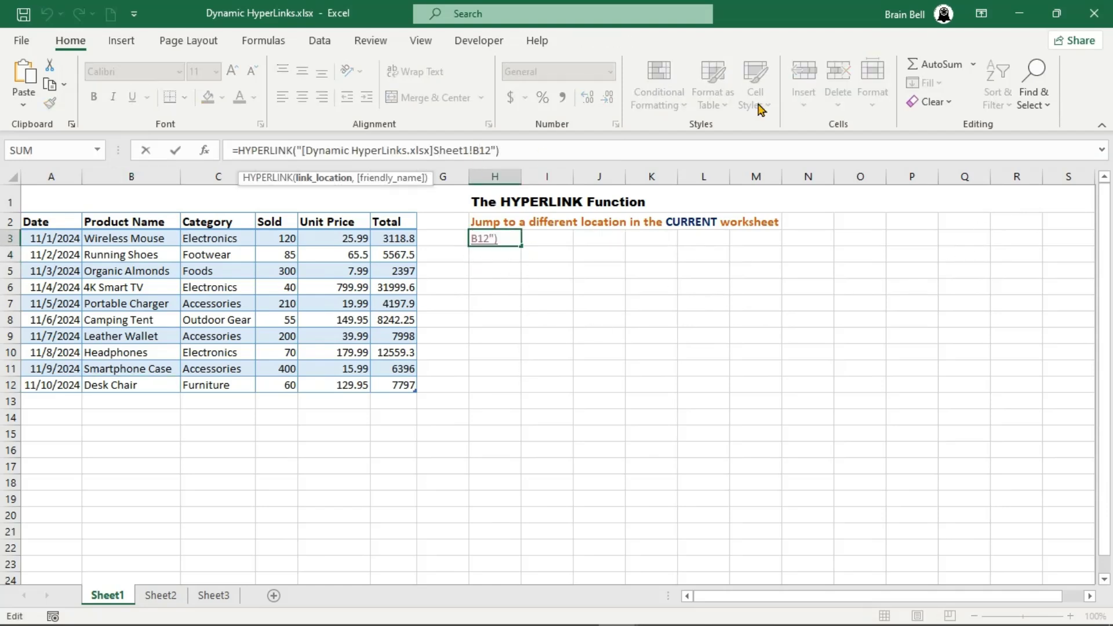
key("BackSpace")
key("BackSpace")
key("BackSpace")
type("A2\"")
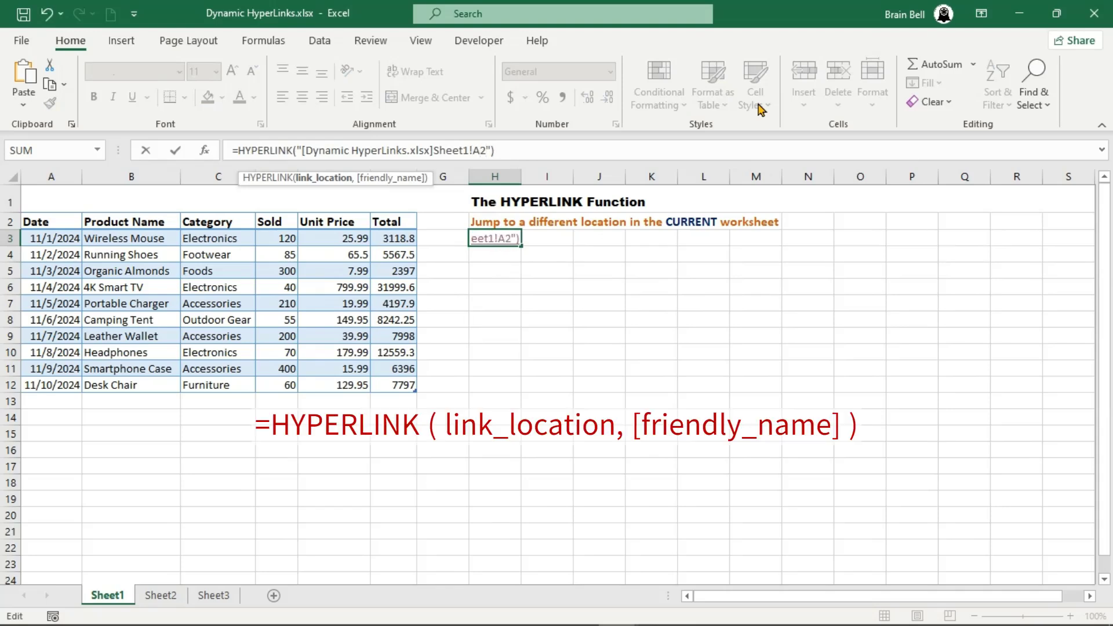
type(", \"")
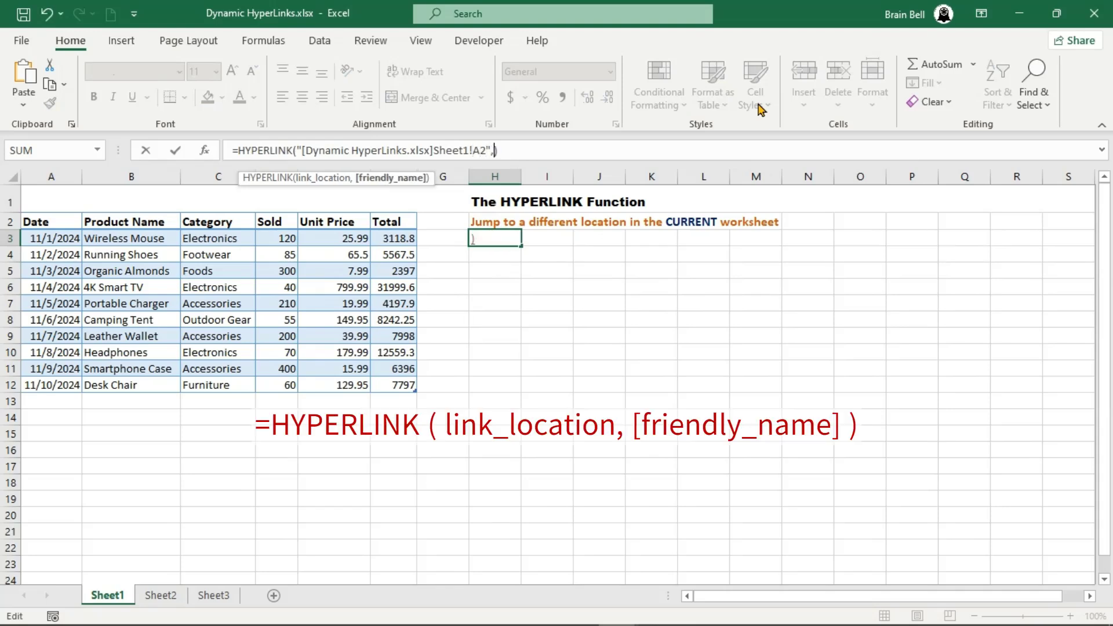
type("Jump to A2\"")
key("Return")
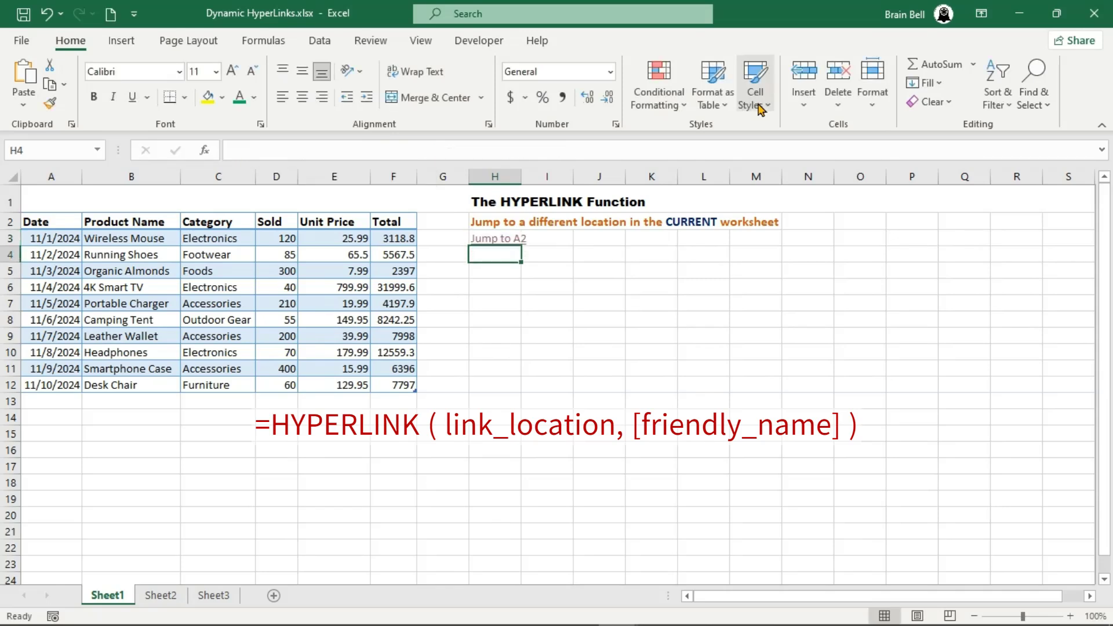
left_click(510, 239)
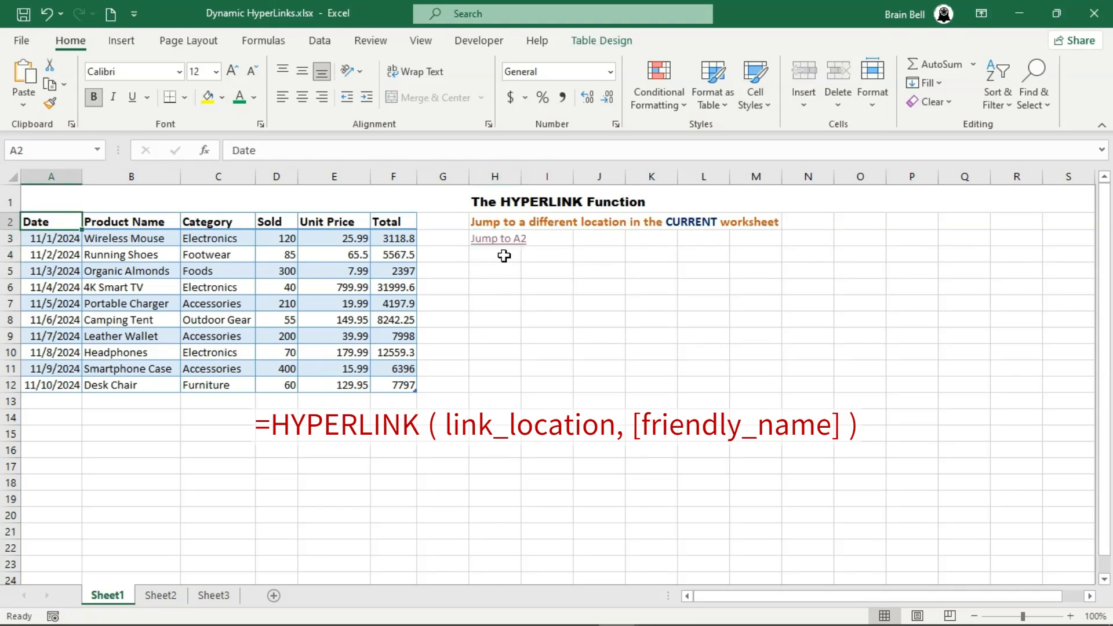
- Enter the short-form formula =HYPERLINK("#B2") in cell H4 and follow the link
left_click(504, 254)
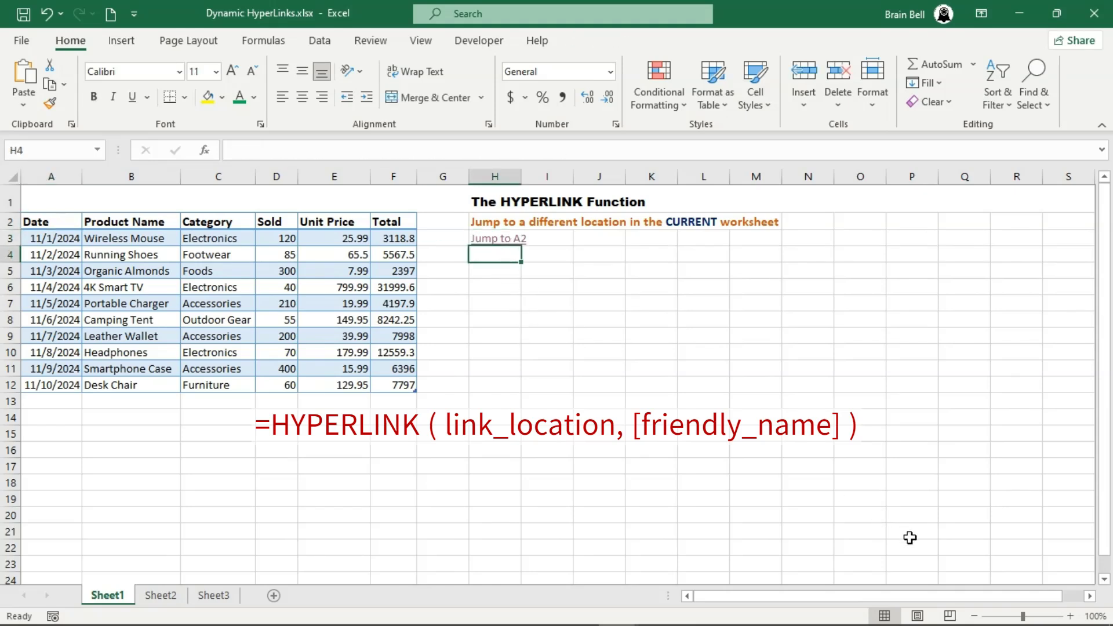
type("=HYPERLINK(\"")
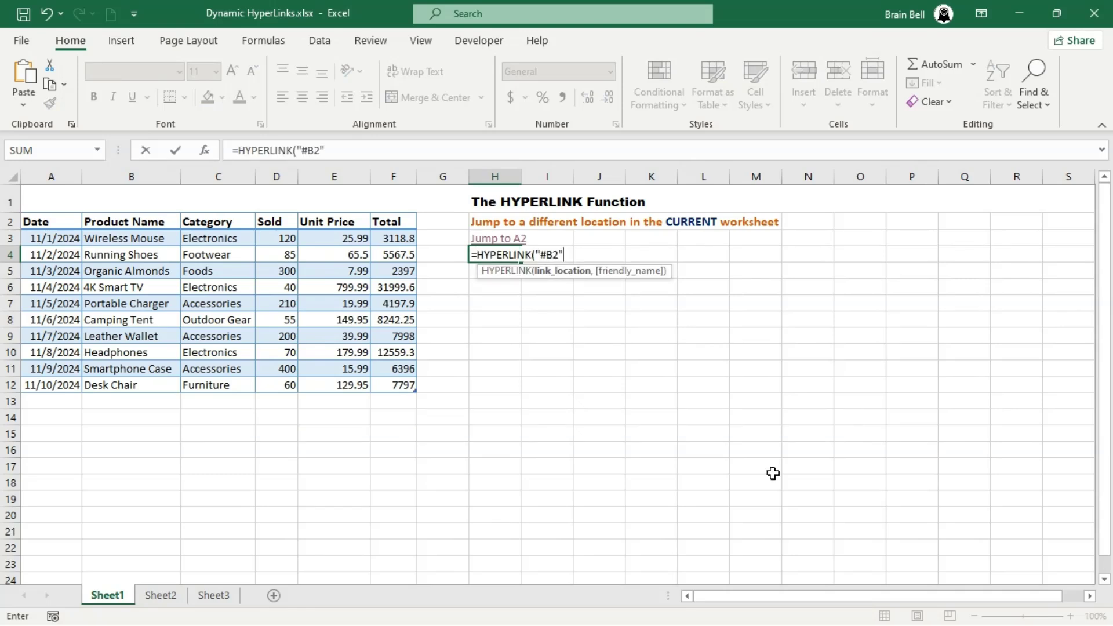
type("#B2\"")
key("Return")
left_click(480, 255)
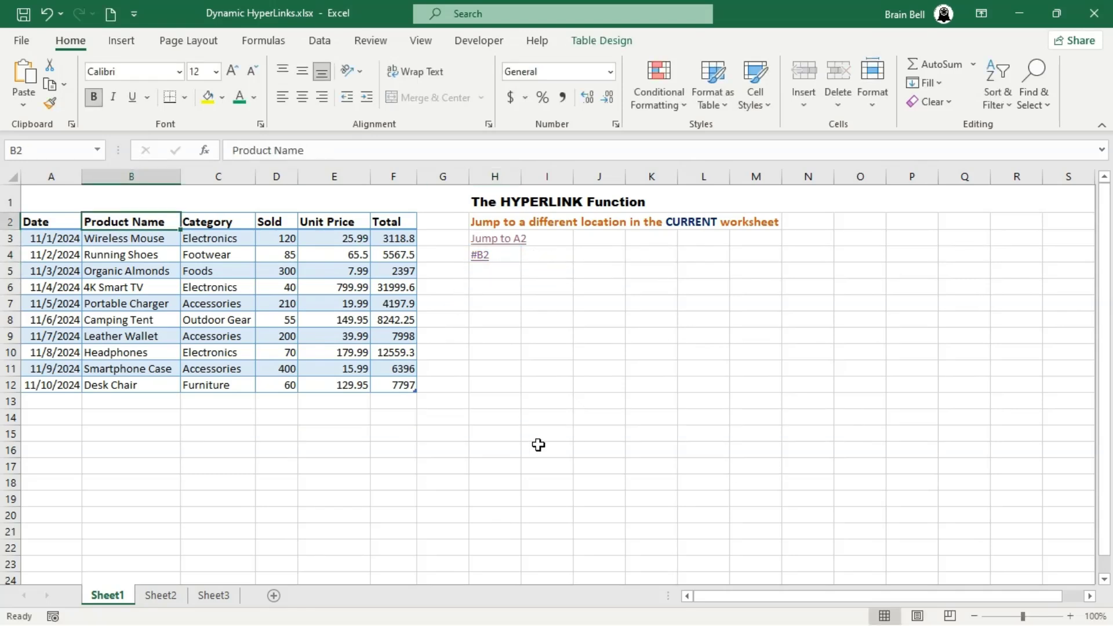
- Add the friendly name "Jump to B2" to the HYPERLINK formula in H4
left_click(510, 258)
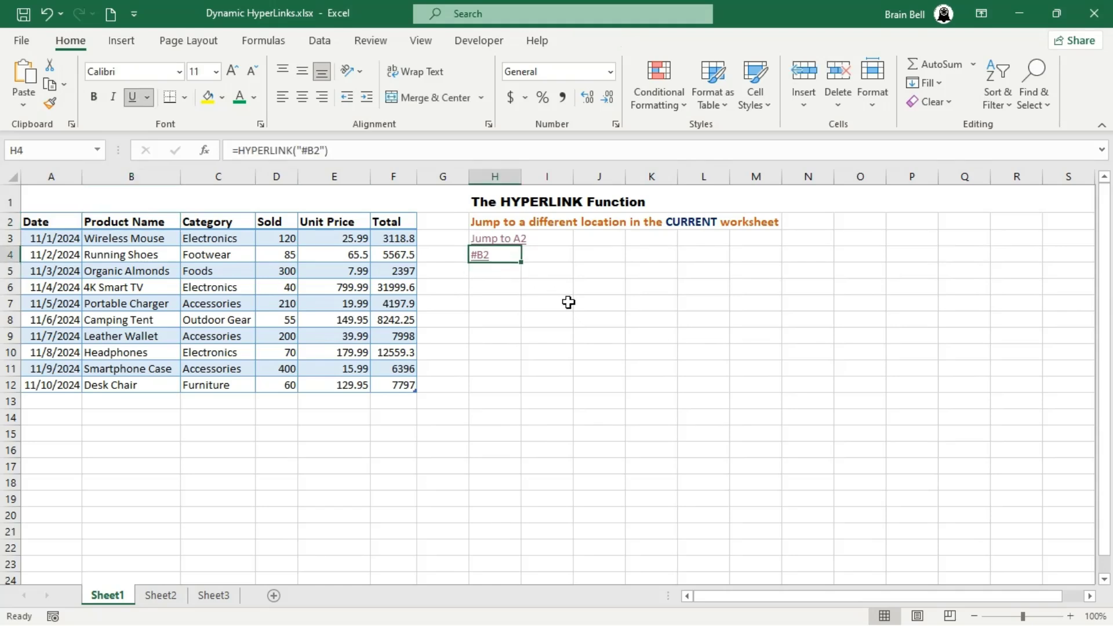
key("F2")
key("Left")
type(", \"")
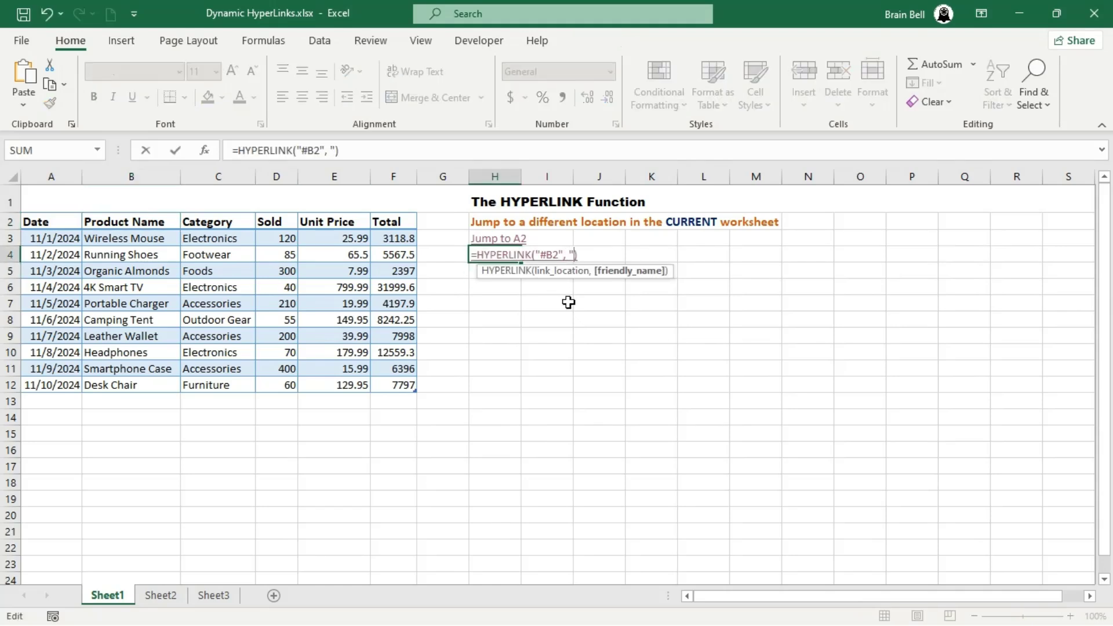
type("Jump to B2\"")
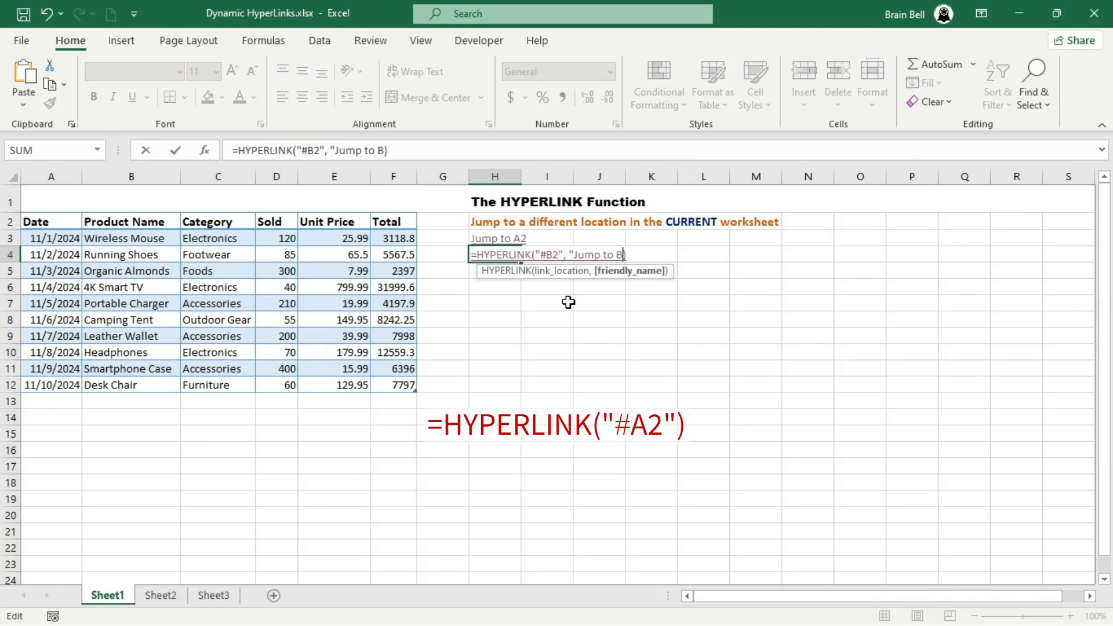
key("Return")
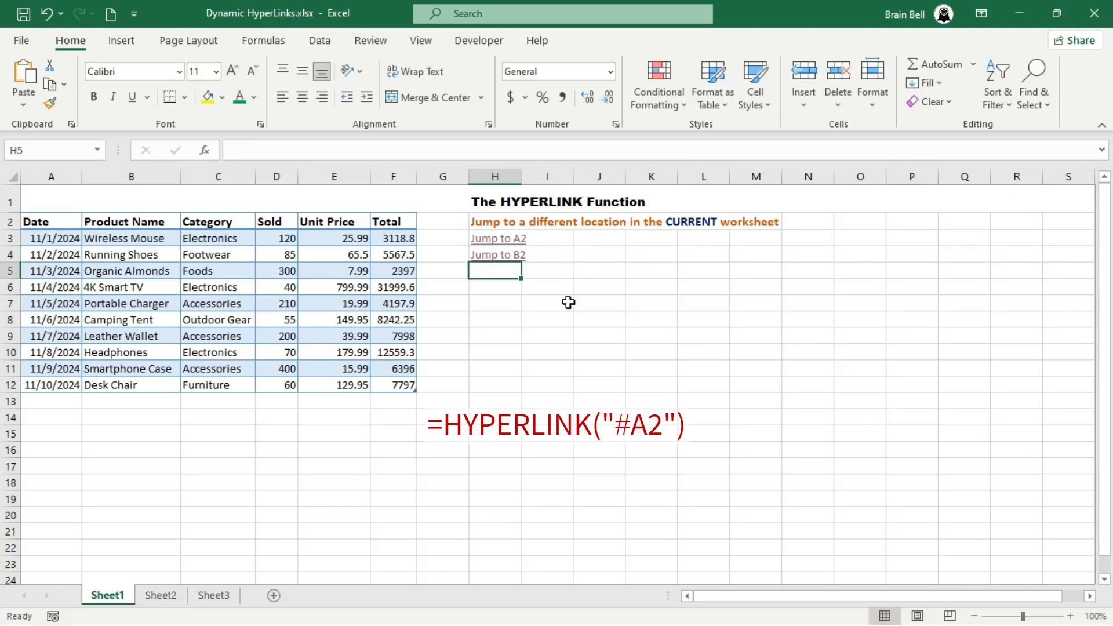
- Test the "Jump to B2" and "Jump to A2" links in H4 and H3
left_click(510, 255)
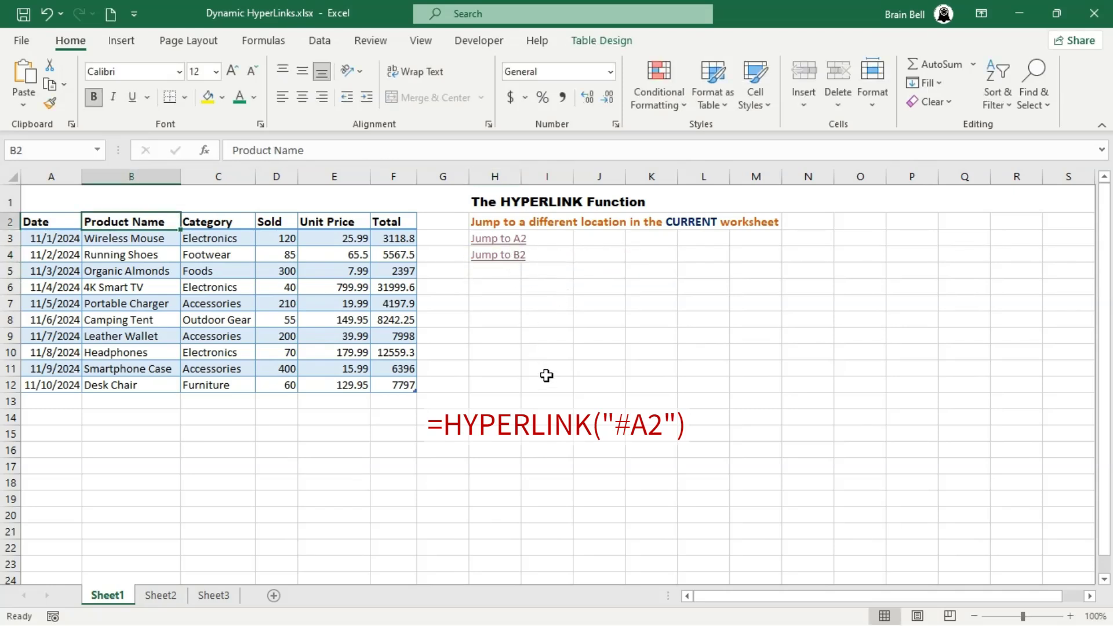
left_click(513, 239)
left_click(479, 272)
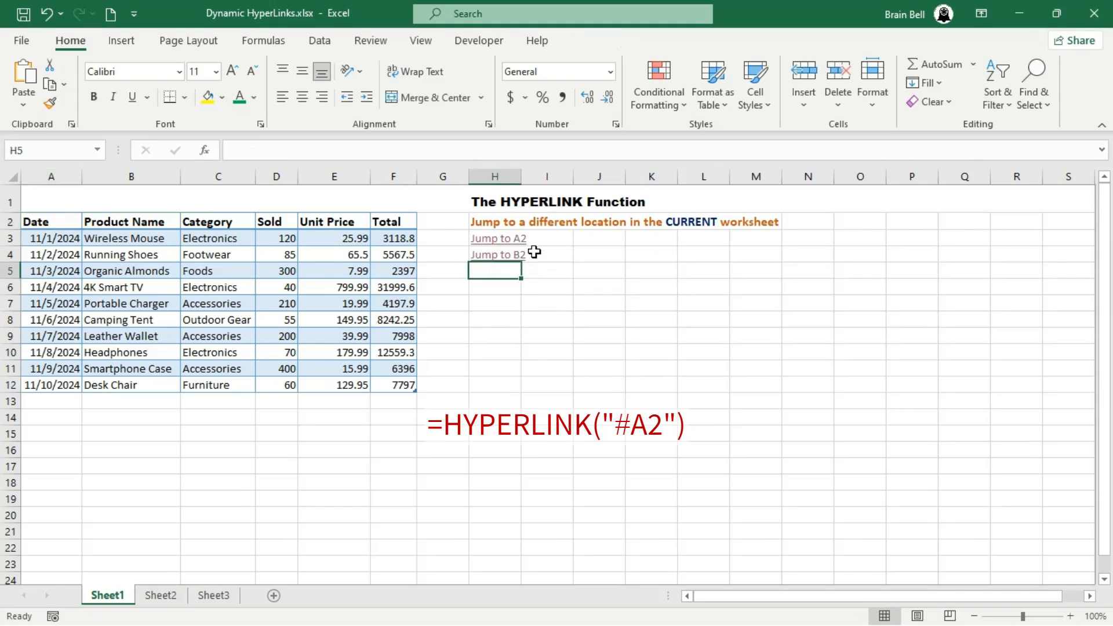
left_click(599, 270)
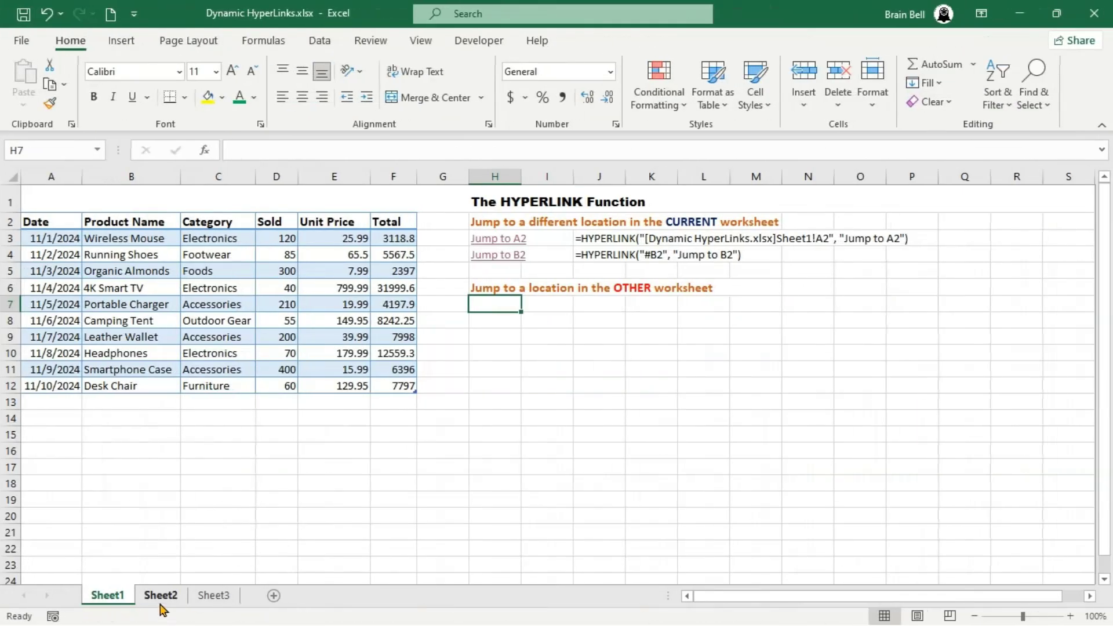
- Enter =HYPERLINK("[Dynamic HyperLinks.xlsx]Sheet2!D1") in cell H7 and follow the link to the other worksheet
type("=HYPERLINK(")
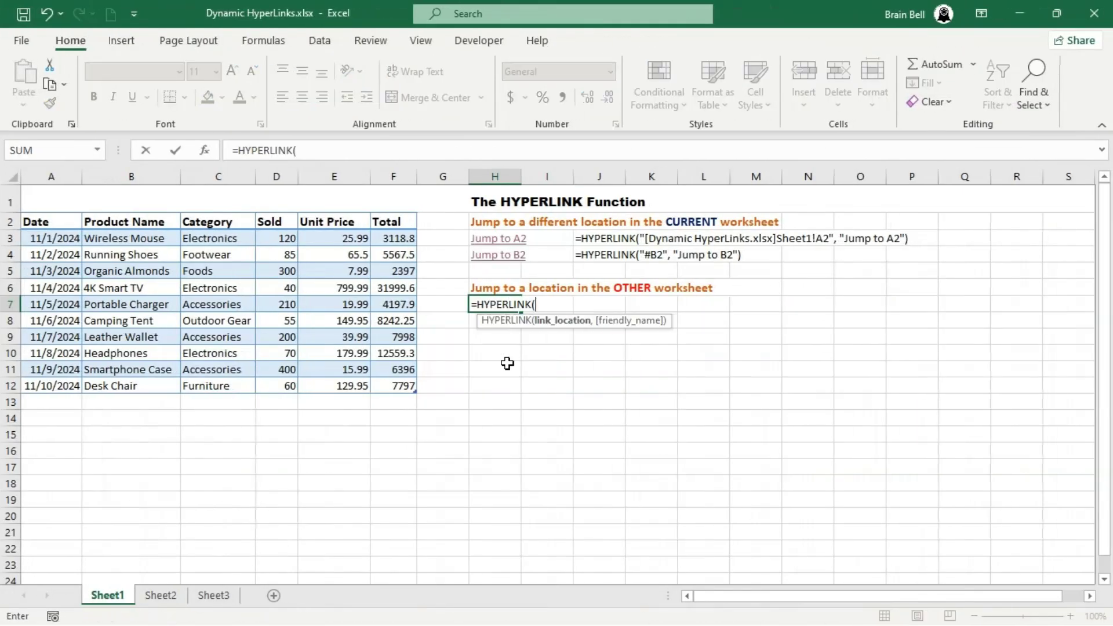
type("\"[Dynamic HyperLinks.xlsx]")
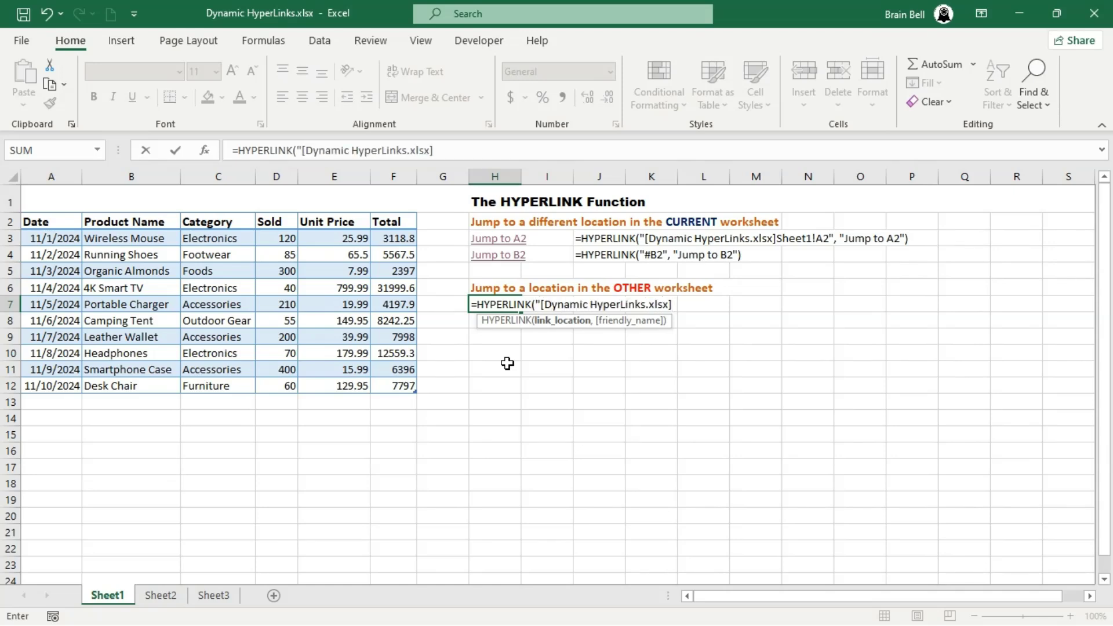
type("Sheet2!D1\"")
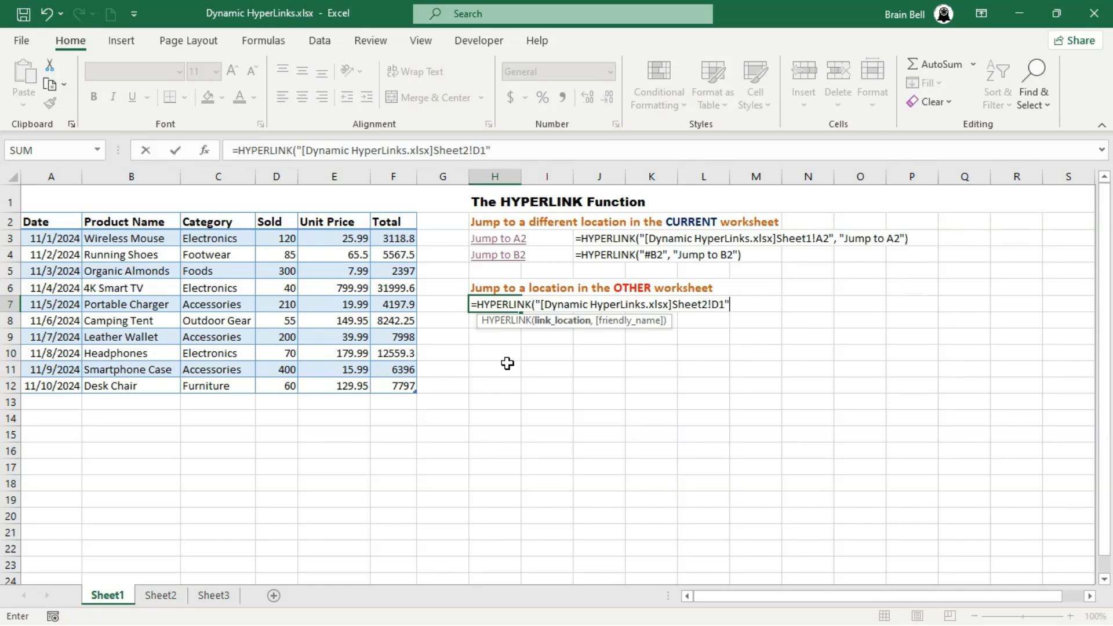
key("Return")
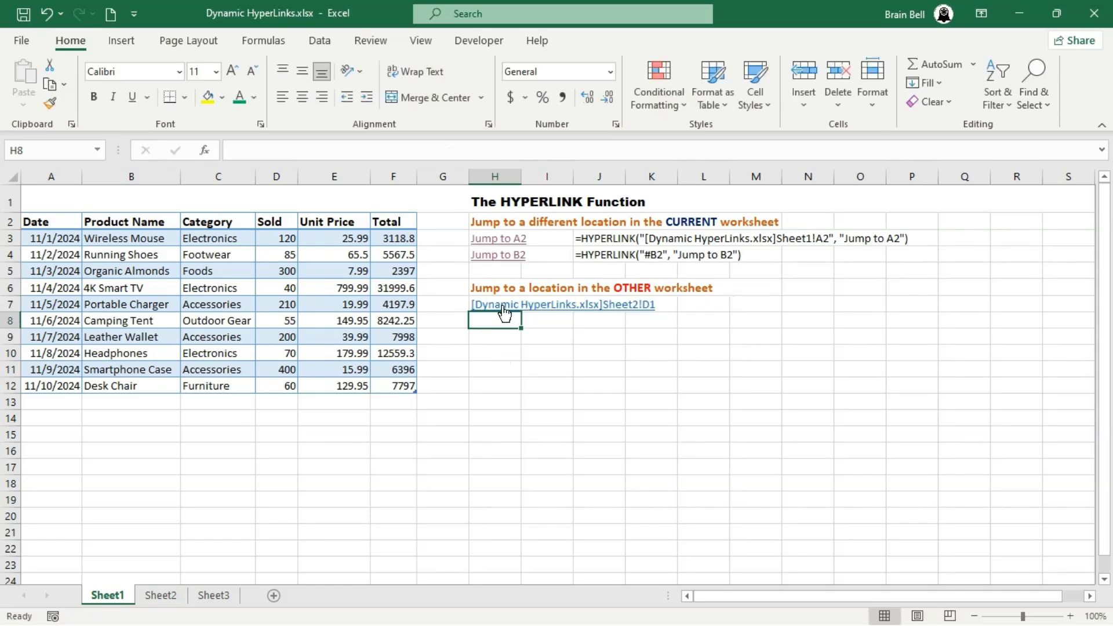
left_click(505, 311)
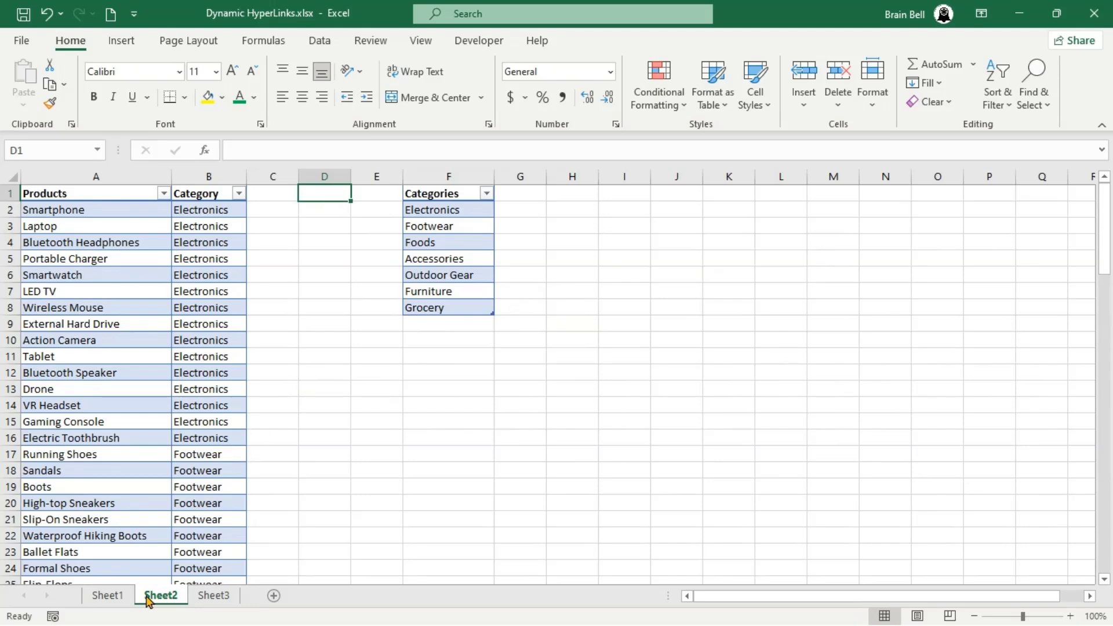
- Return to Sheet1 and change the link target in H7's formula to cell A1 of Sheet2
left_click(111, 597)
left_click(482, 150)
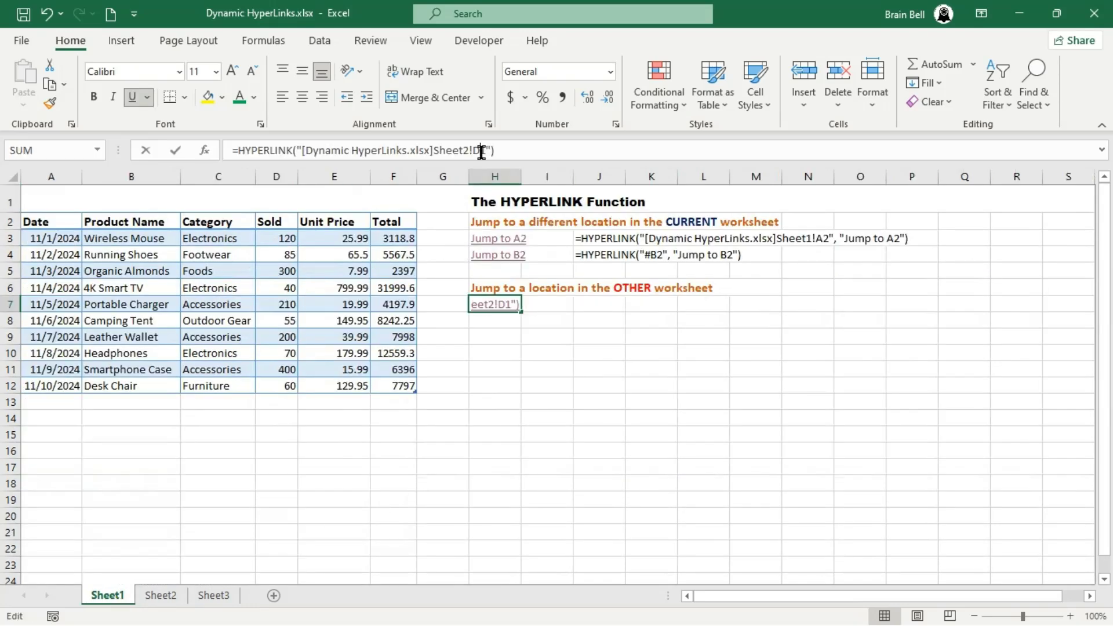
key("BackSpace")
type("A")
key("Return")
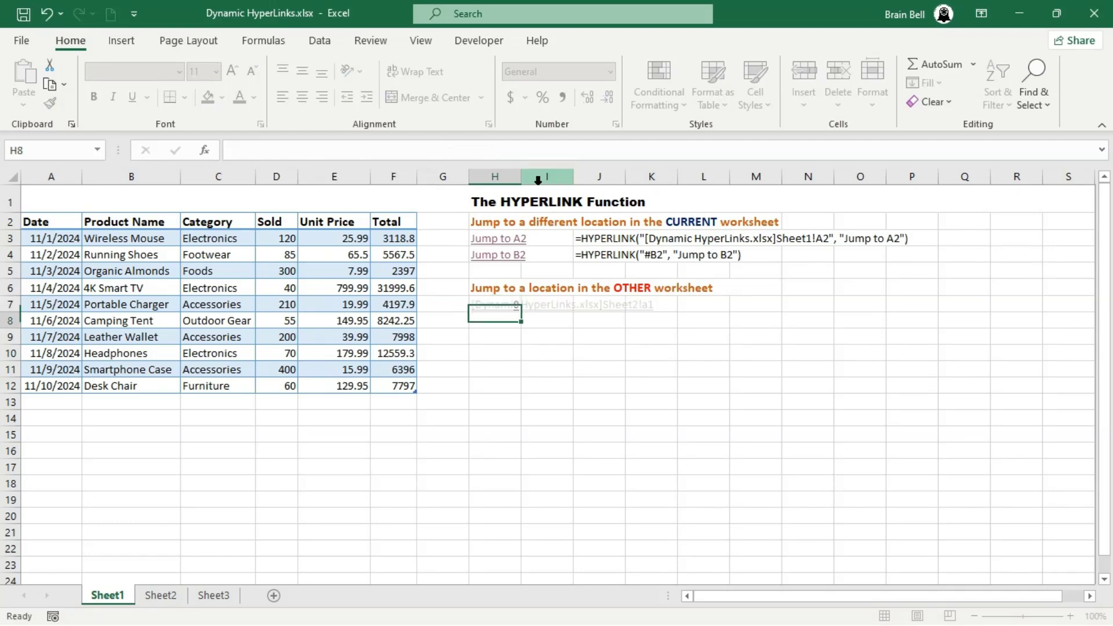
- Test the Sheet2 link in H7 and return to Sheet1
left_click(514, 307)
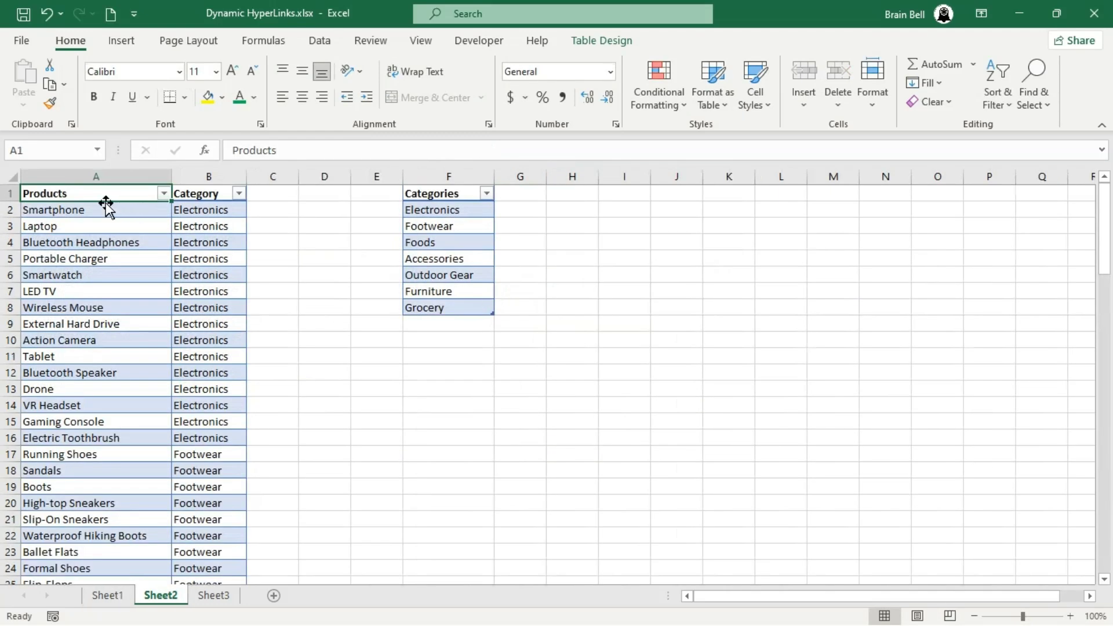
left_click(108, 596)
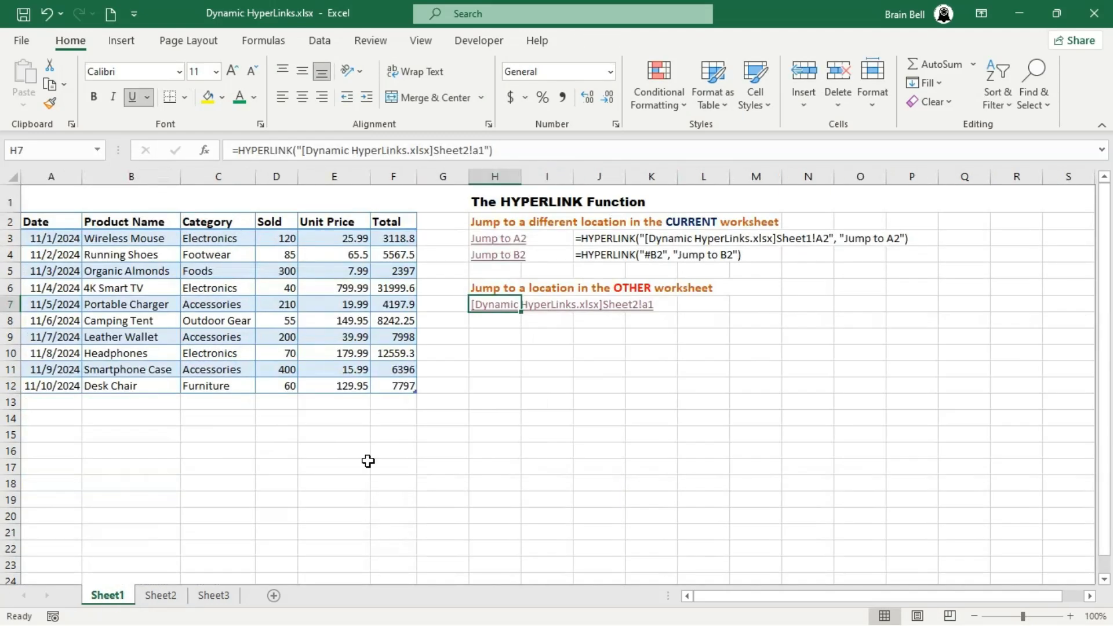
- Enter =HYPERLINK("#Sheet2!D1") in cell H8 and follow the link
left_click(495, 323)
type("=")
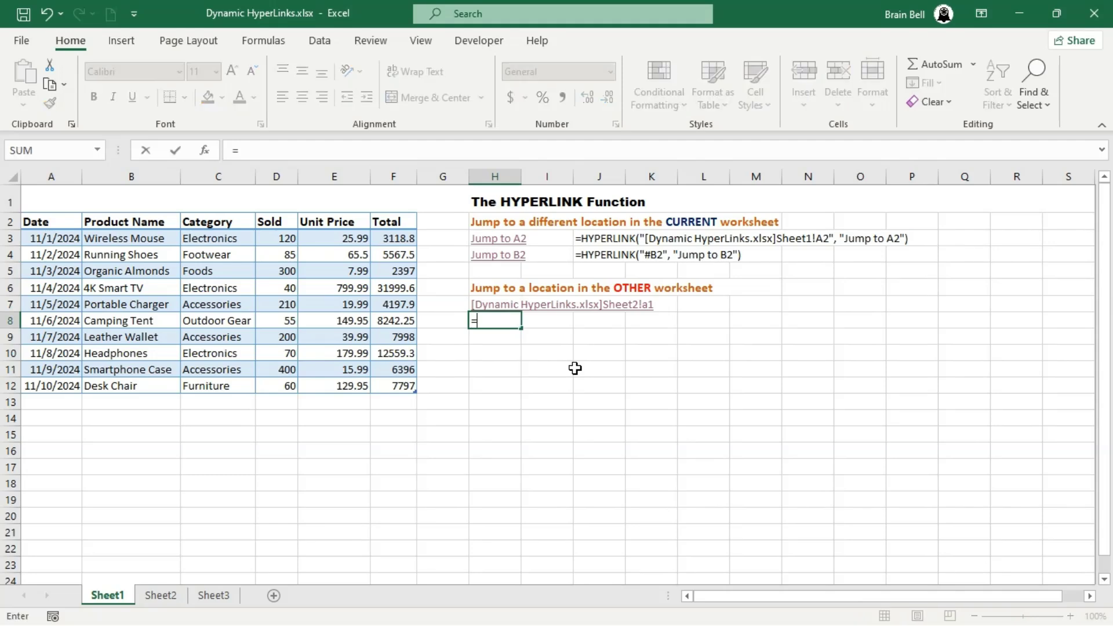
type("hyp")
key("Tab")
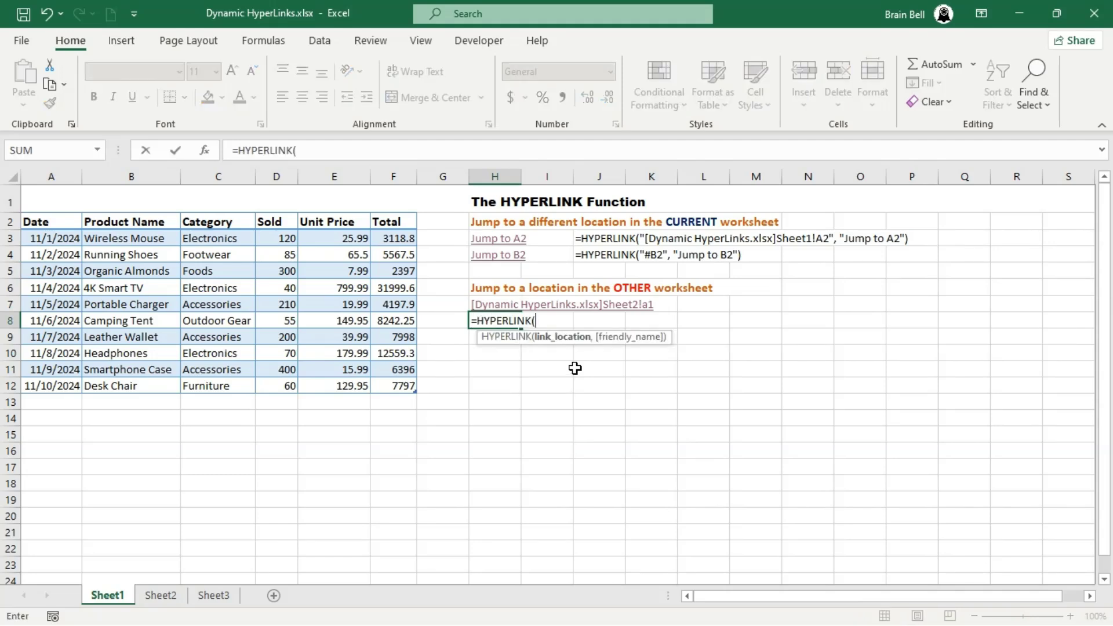
type("\"#Sheet2")
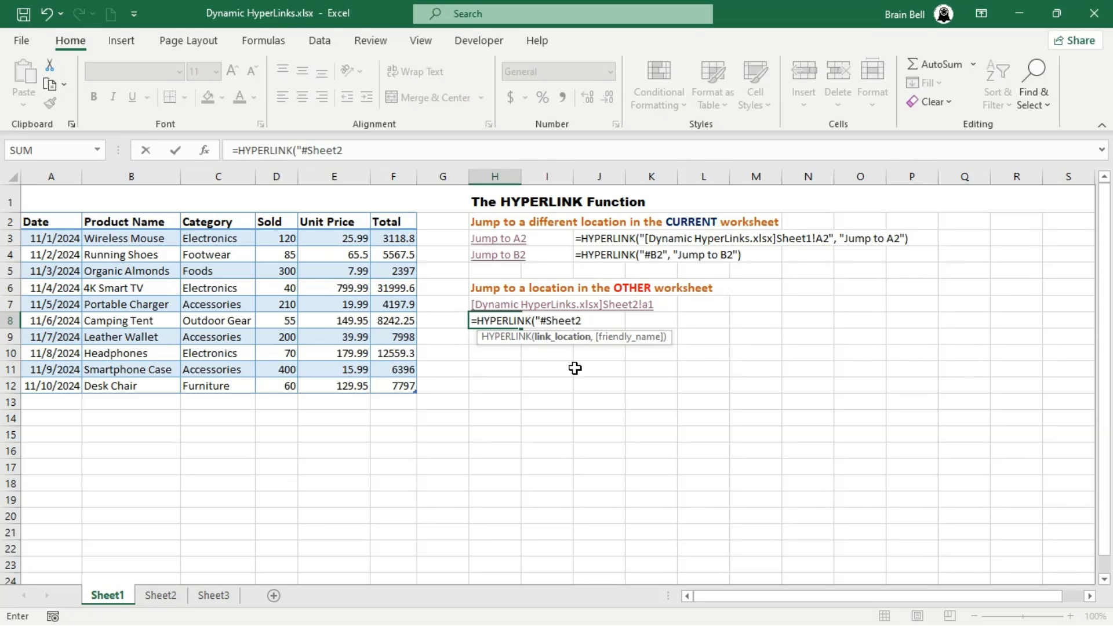
type("!D1\")")
key("Return")
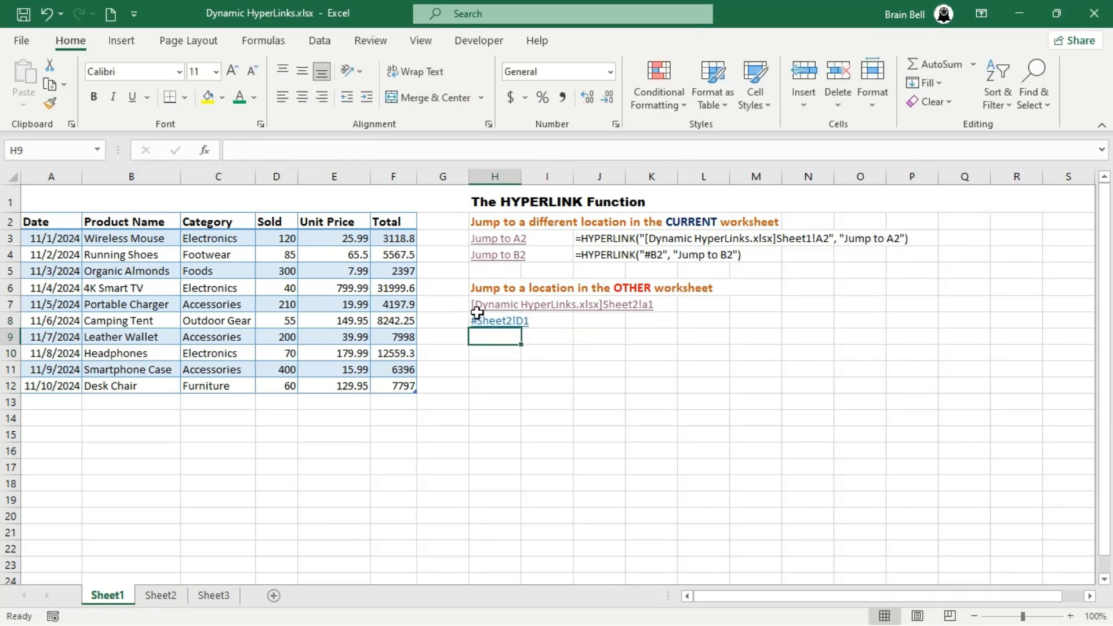
left_click(495, 322)
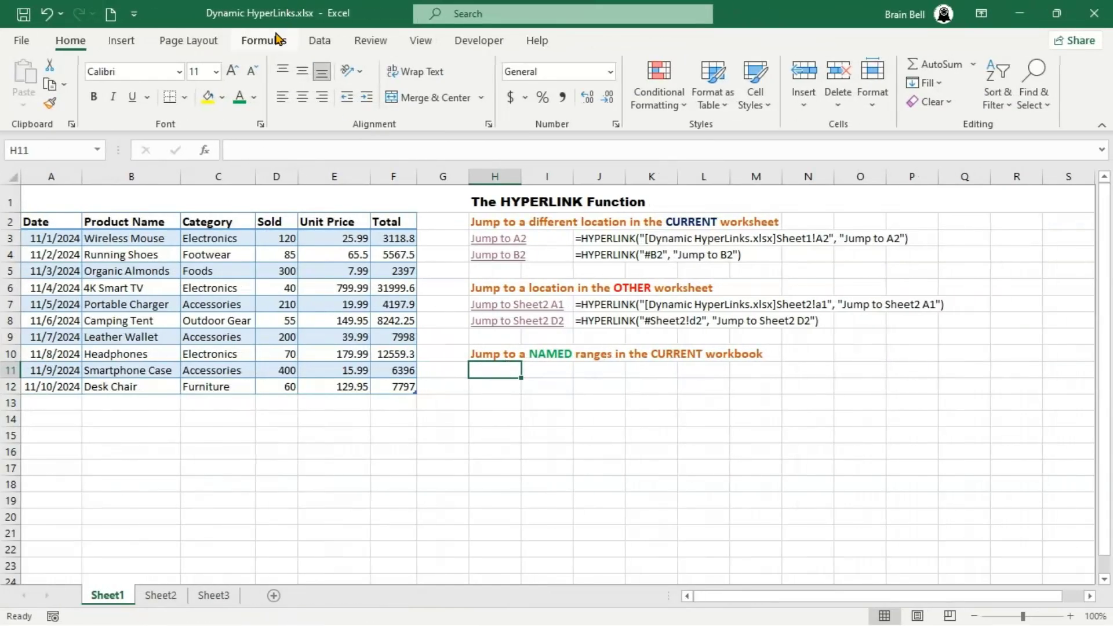
- Review the workbook's named ranges in the Name Manager, including the references of Products and Categories
left_click(278, 38)
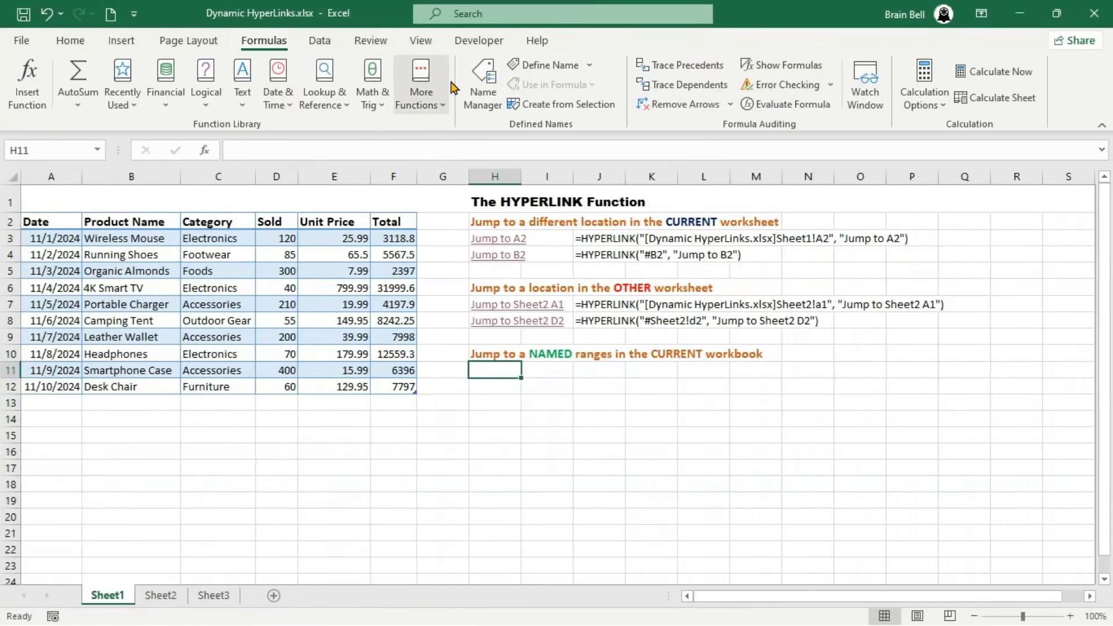
left_click(481, 100)
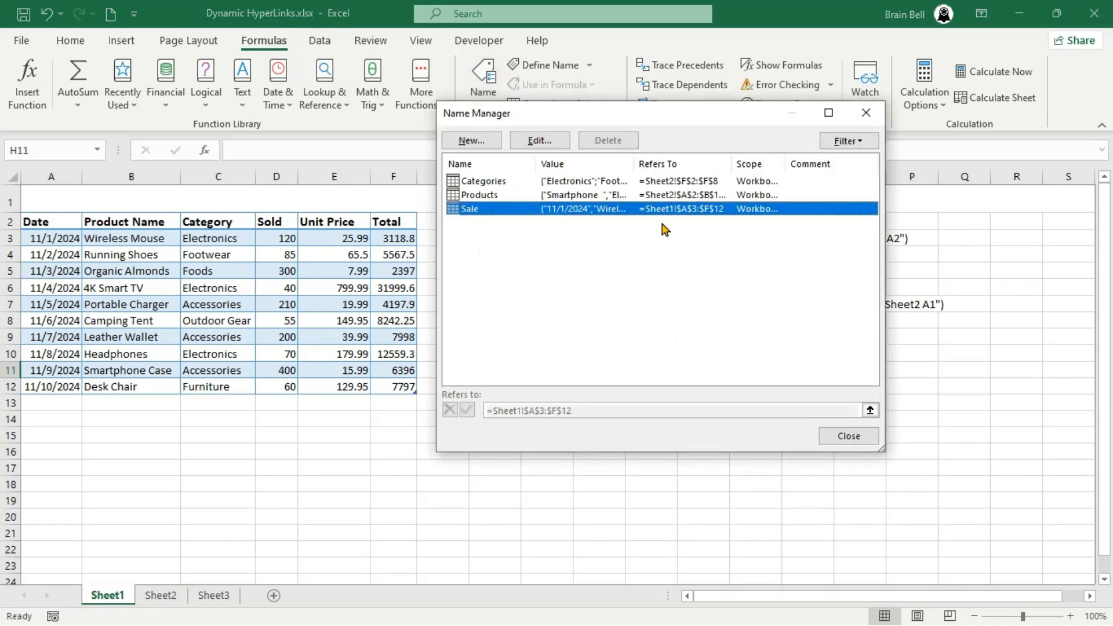
left_click(500, 196)
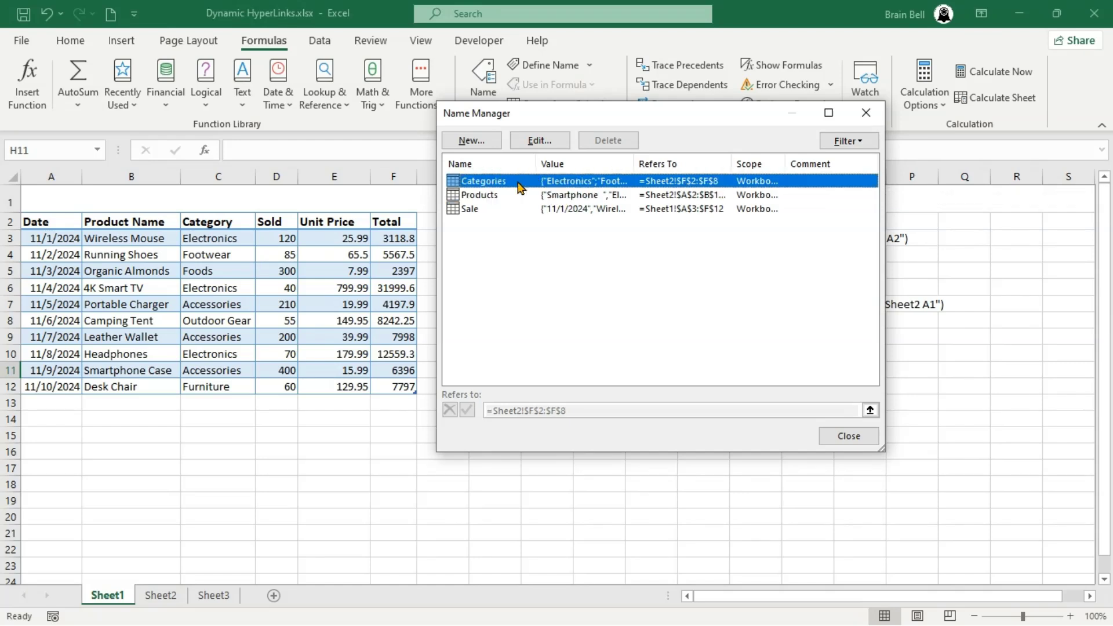
left_click(519, 182)
left_click(832, 439)
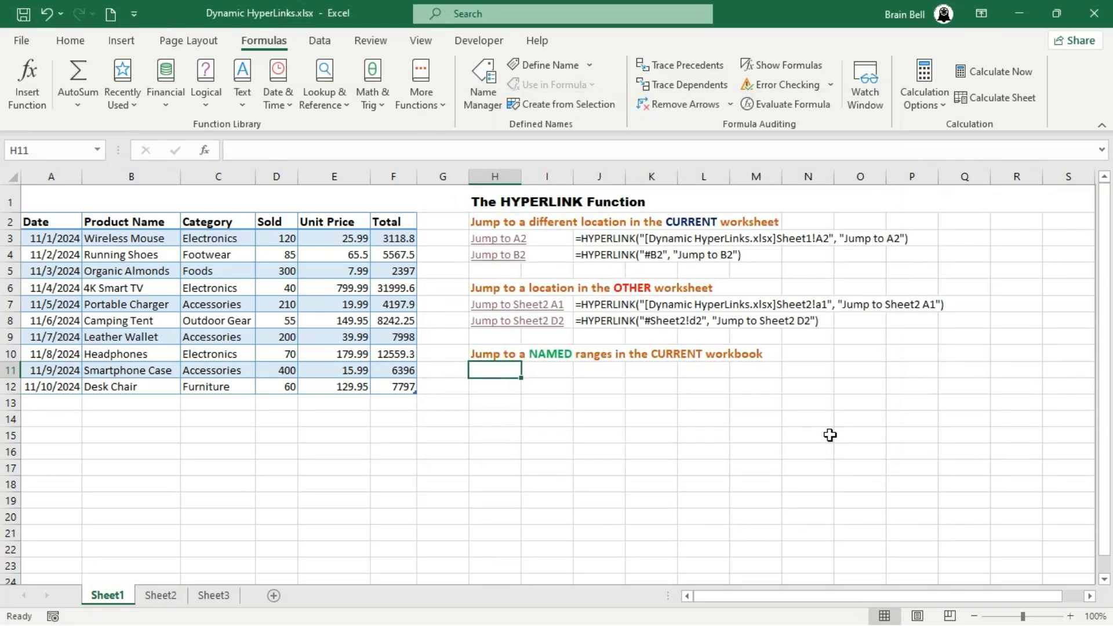
- Enter =HYPERLINK("[Dynamic HyperLinks.xlsx]Sale") in cell H11 and follow the link to the named range
type("=hyp")
key("Tab")
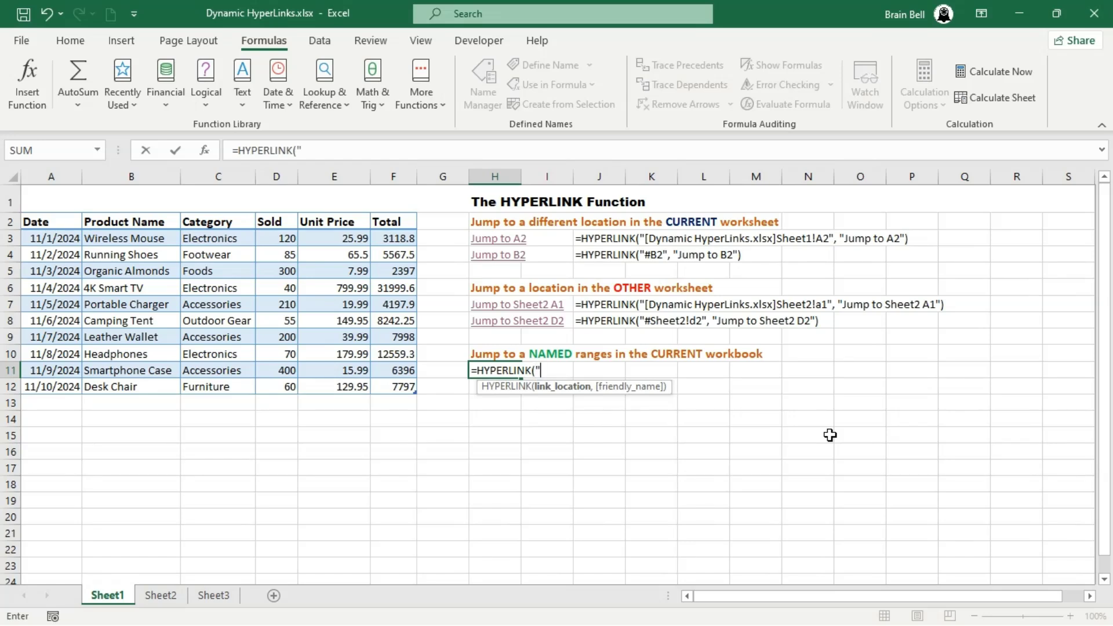
type("\"[Dynamic HyperLinks.")
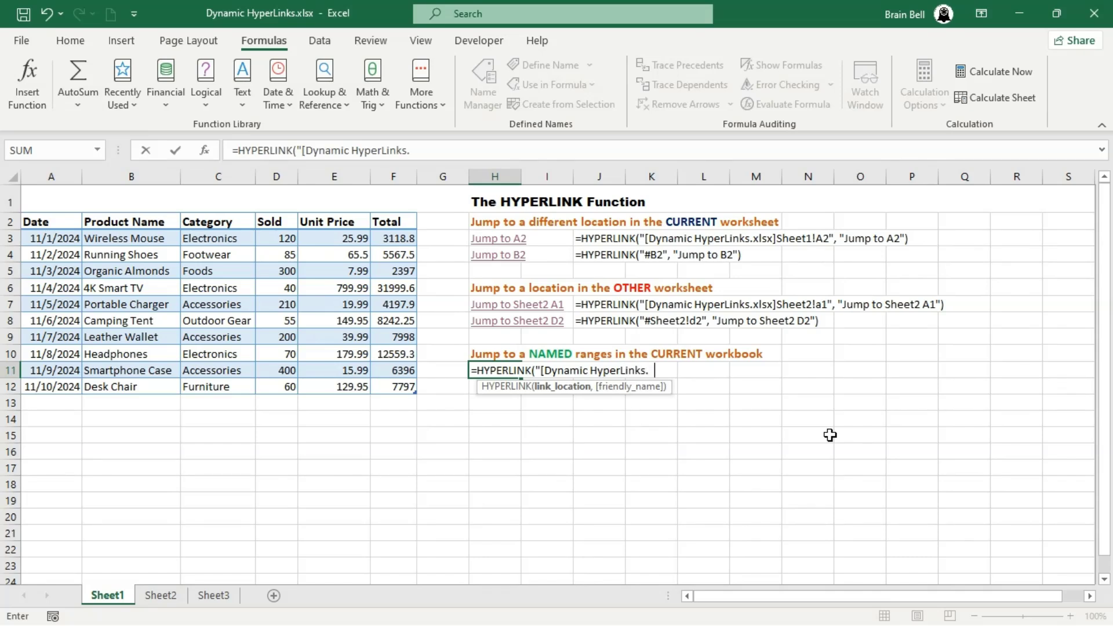
type("xlsx]Sale\"")
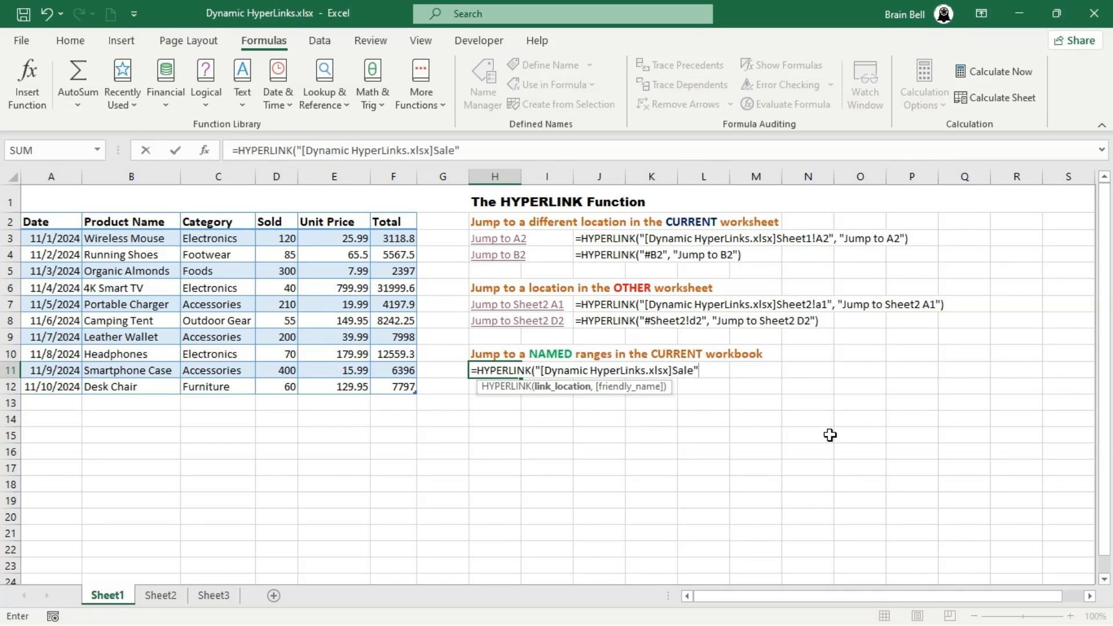
type(")")
key("Return")
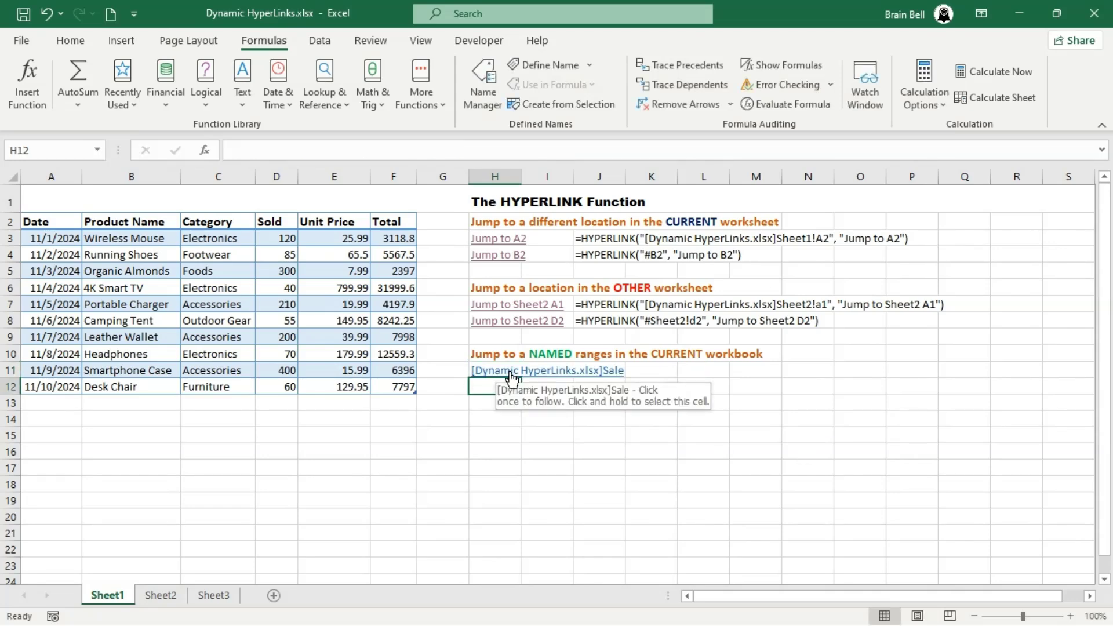
left_click(512, 378)
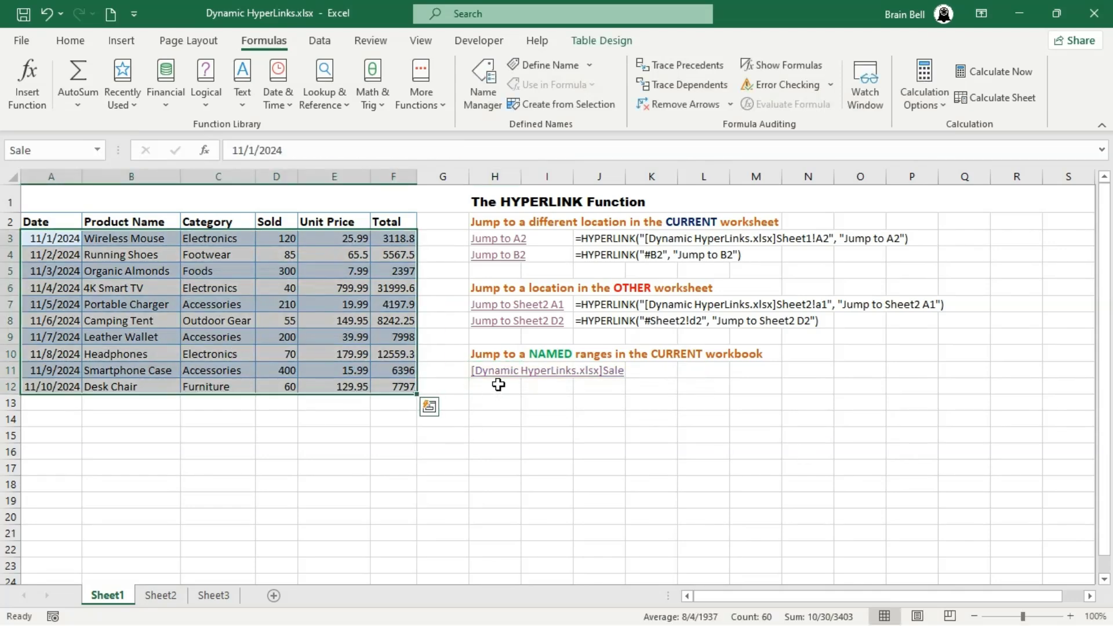
- Enter =HYPERLINK("#Categories") in cell H12 and follow the link to the Categories range
left_click(498, 385)
type("=hyp")
key("Tab")
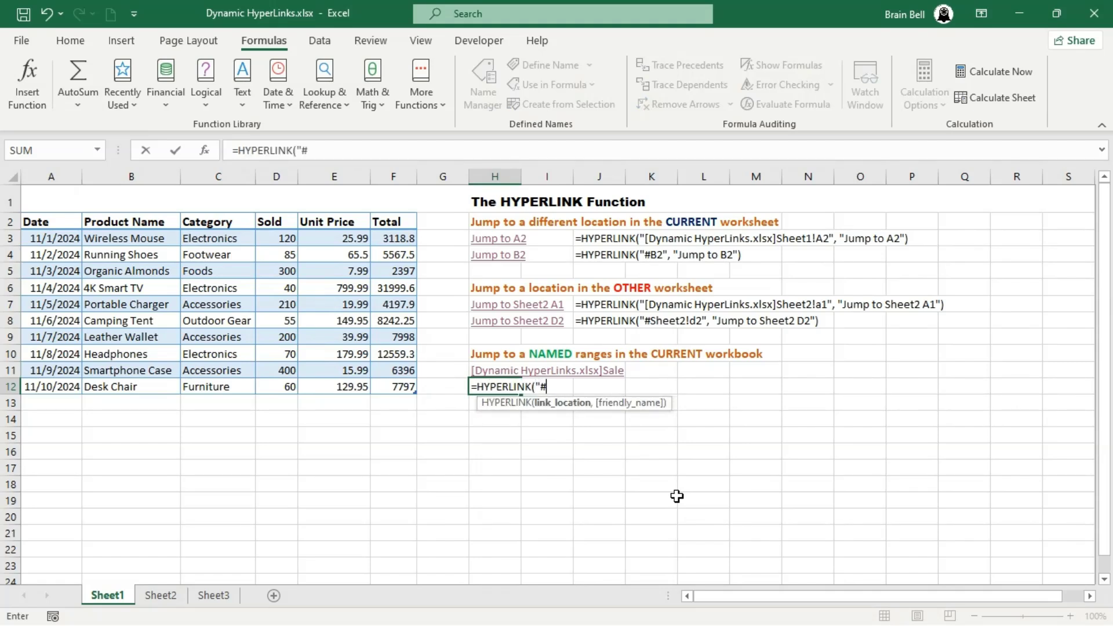
type("\"#Categories")
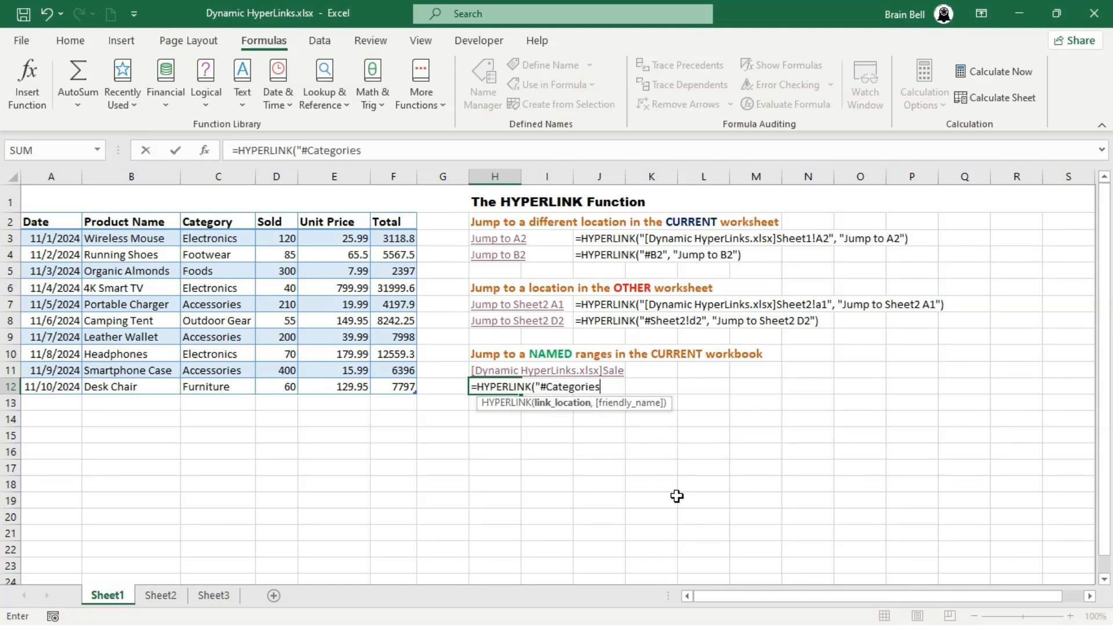
key("Return")
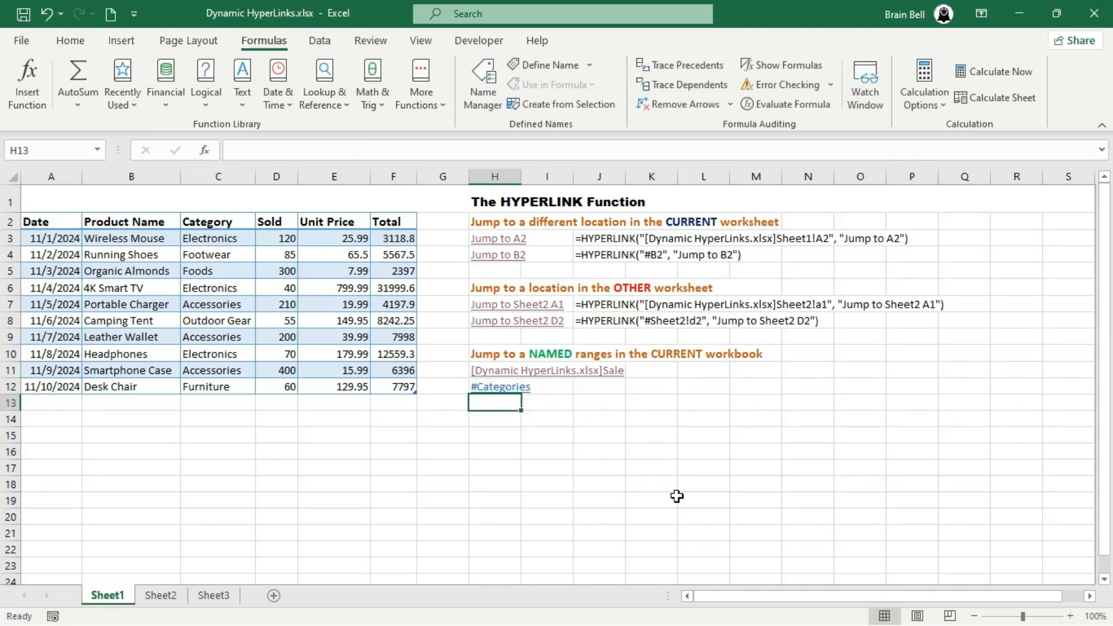
left_click(492, 390)
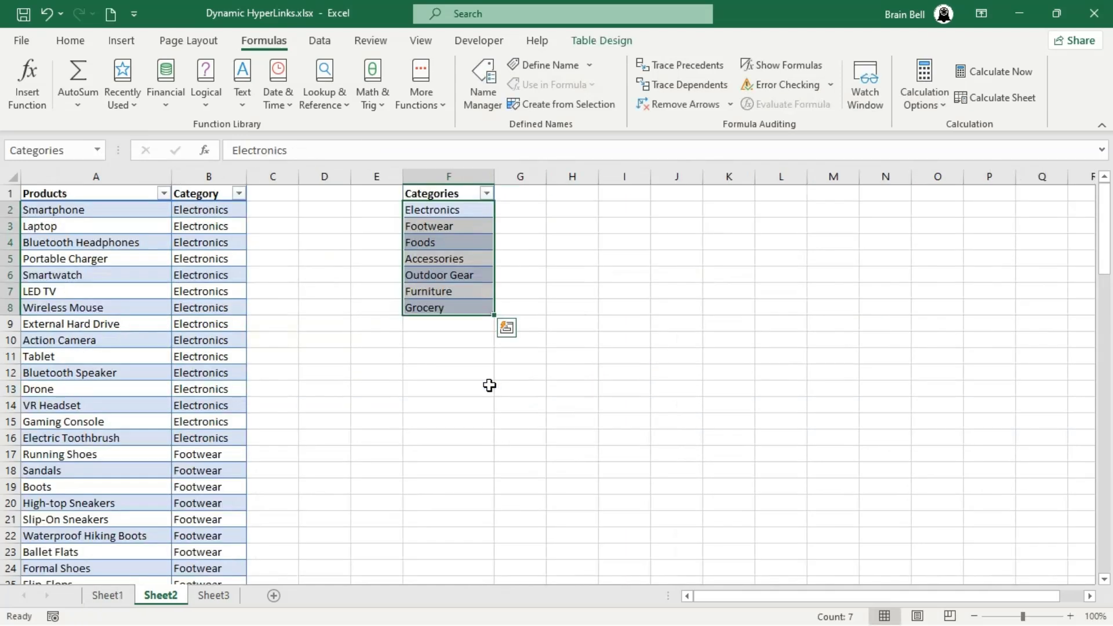
left_click(485, 345)
- Back on Sheet1, enter =HYPERLINK("#Products") in cell H13 and follow the link to the Products range
left_click(107, 595)
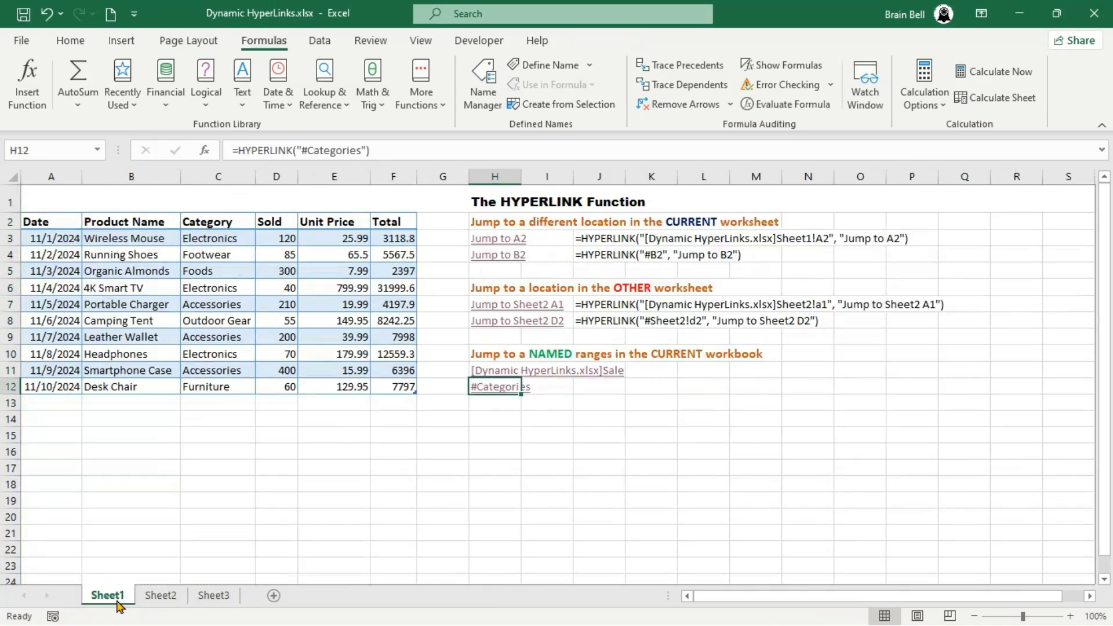
type("=hy")
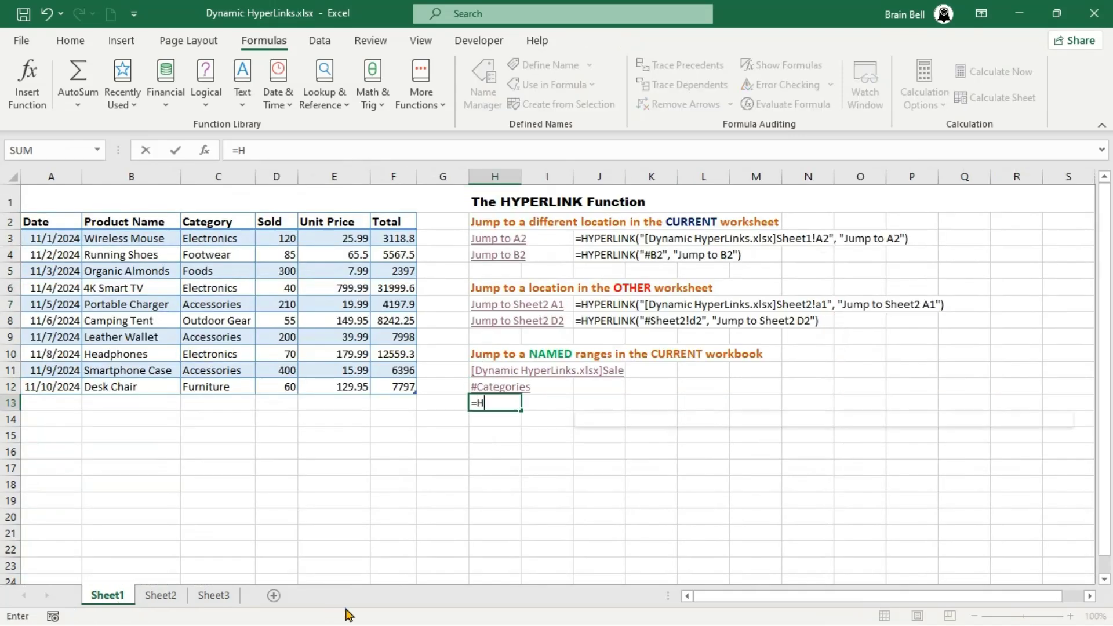
key("Tab")
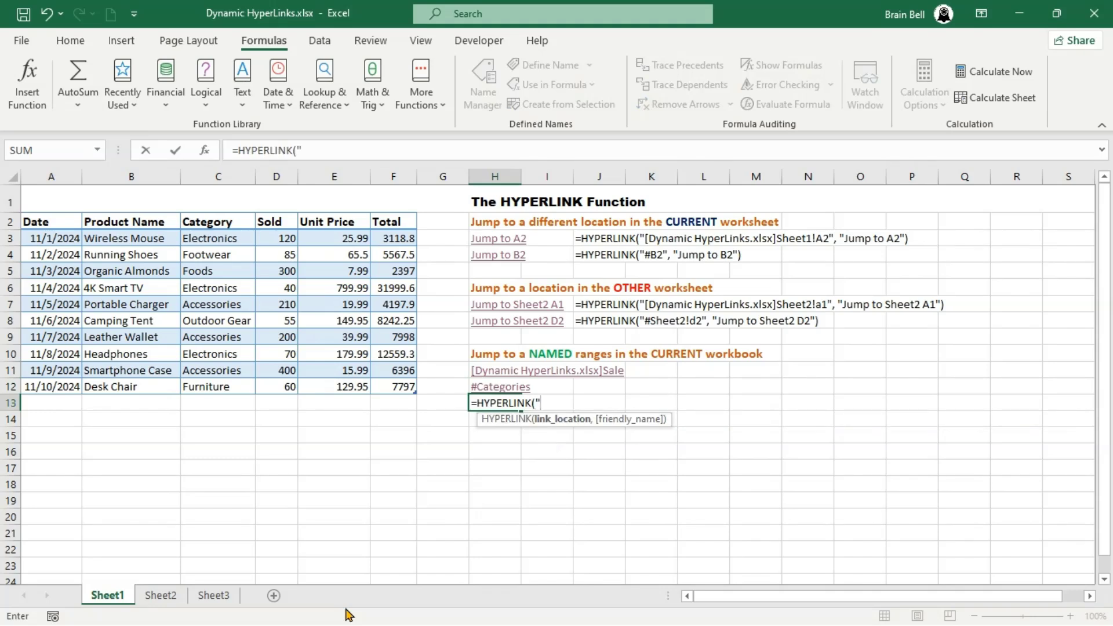
type("\"#Products\")")
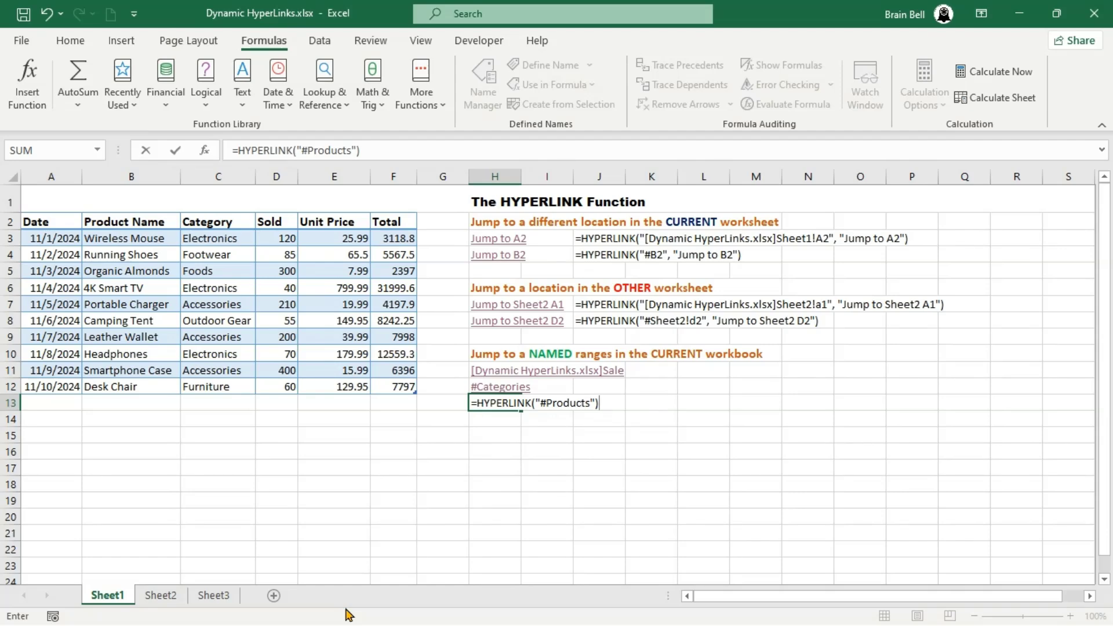
key("Return")
left_click(489, 404)
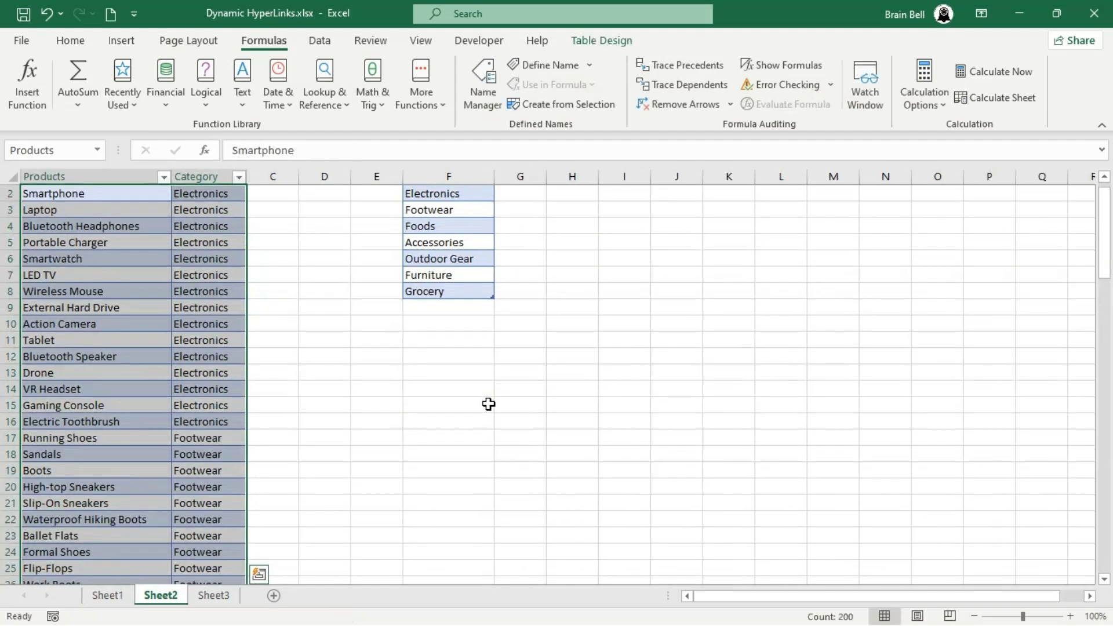
left_click(280, 345)
left_click(225, 340)
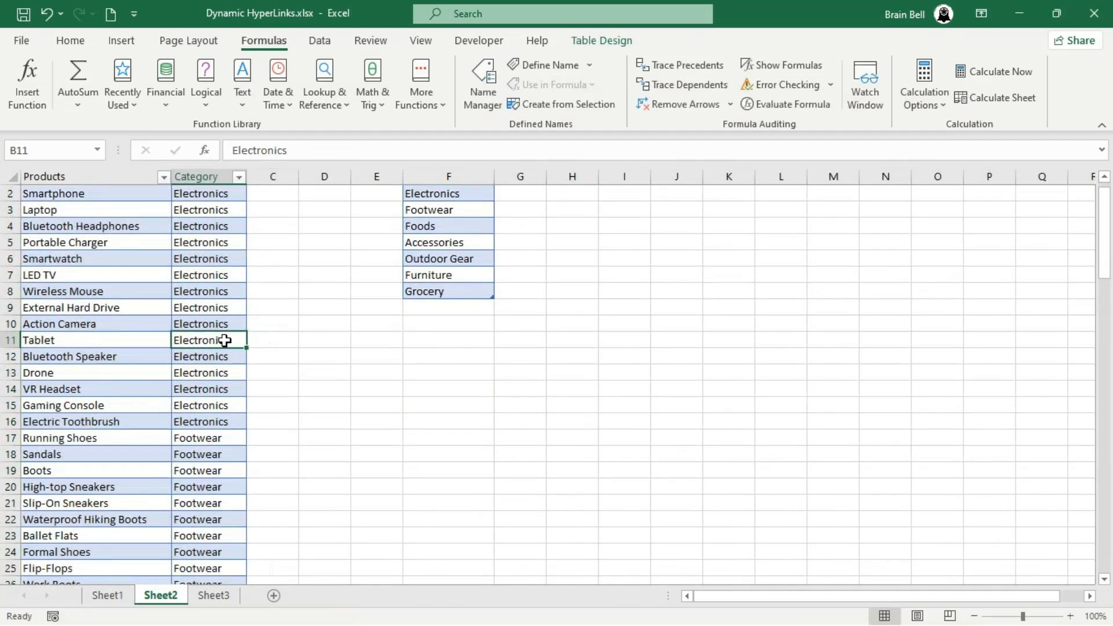
- Back on Sheet1, enter =HYPERLINK("#sale") in cell H14 and follow the link to the Sale range
left_click(109, 595)
left_click(508, 426)
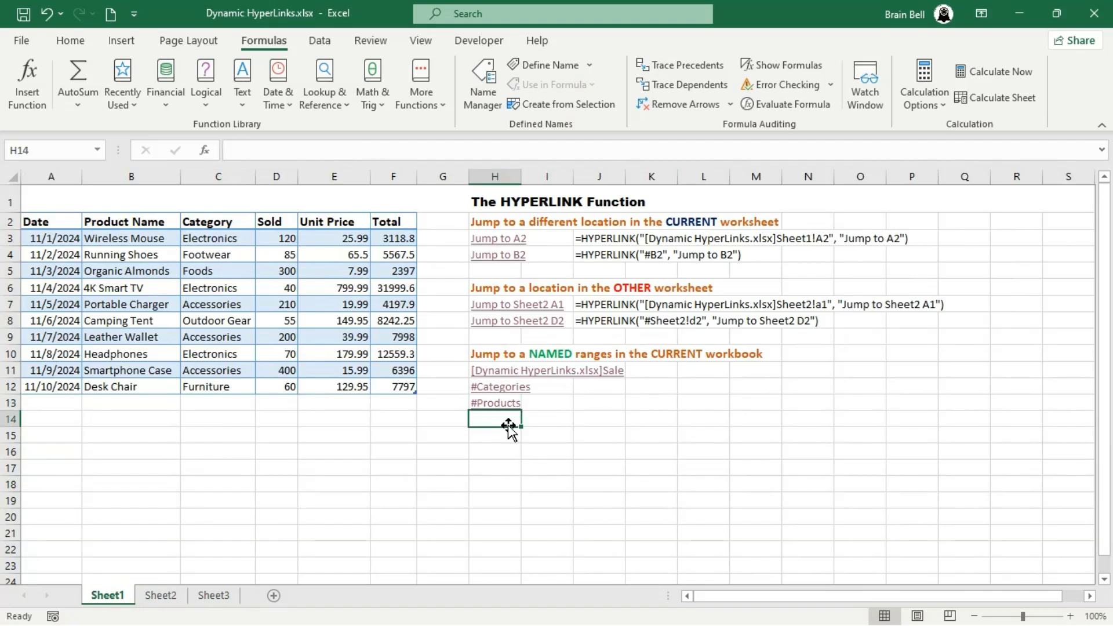
type("=hyp")
key("Tab")
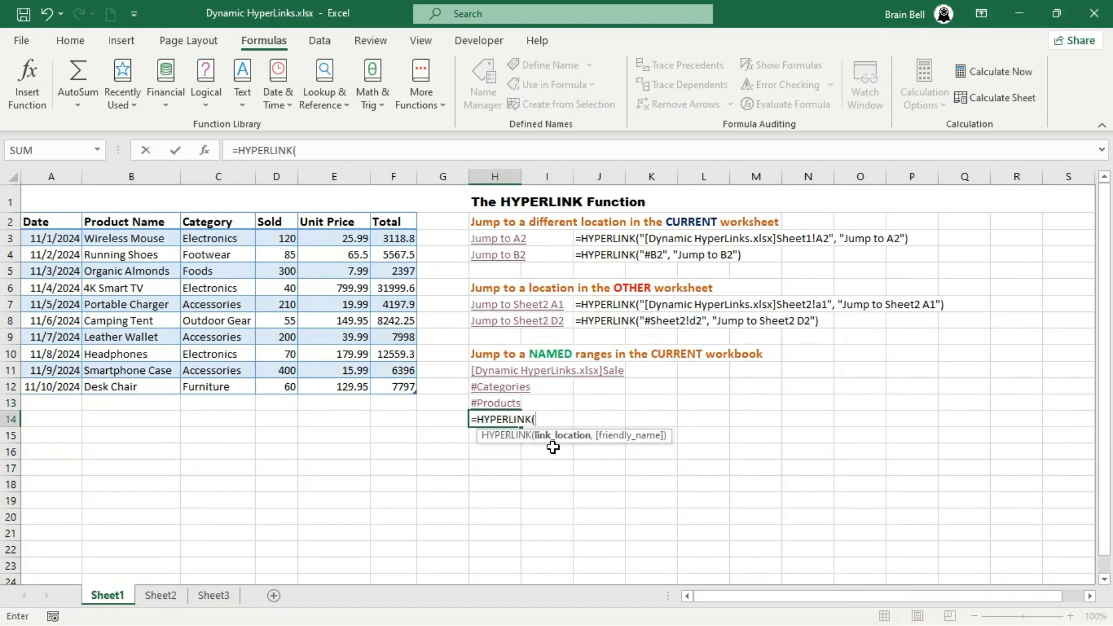
type("\"#sale\")")
key("Return")
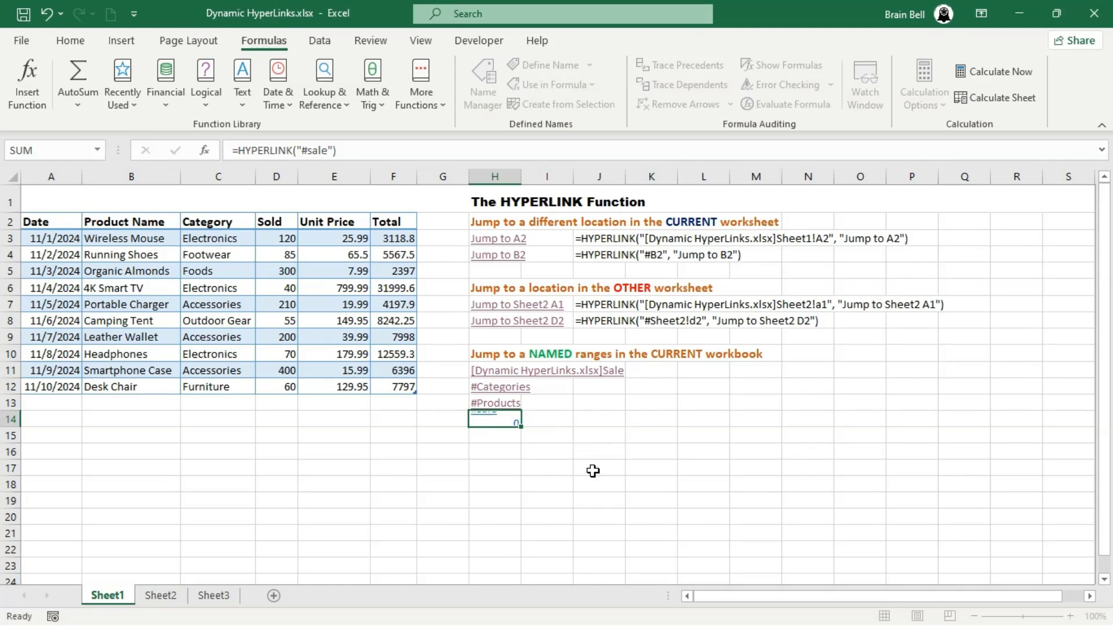
left_click(488, 423)
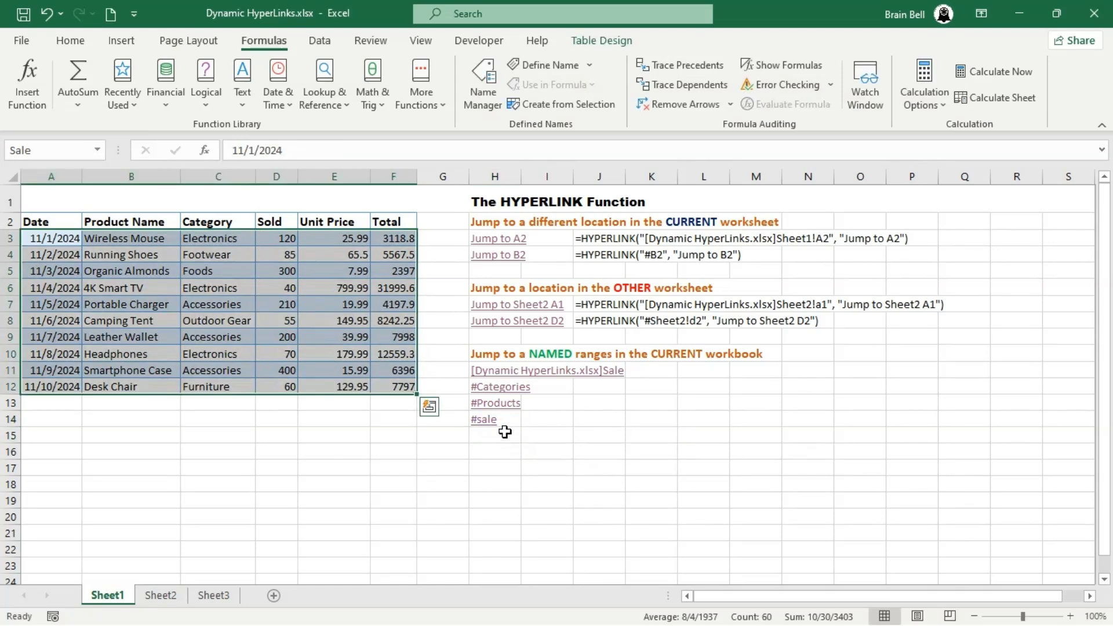
- Add the friendly name "Total Sale" to the HYPERLINK formula in H11
left_click(492, 370)
left_click(461, 150)
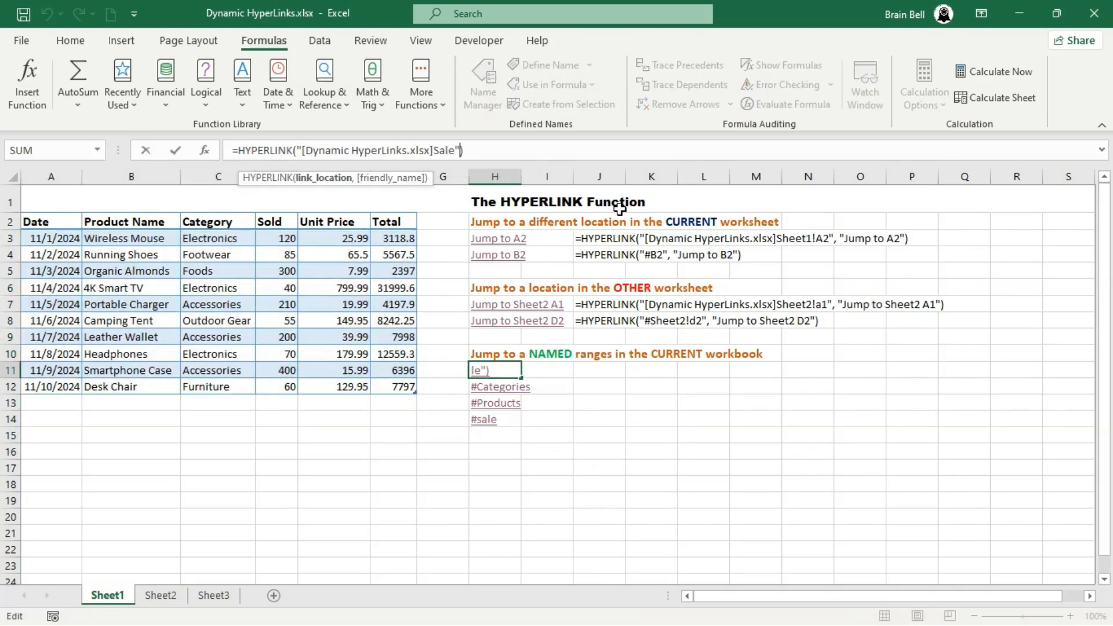
type(", \"")
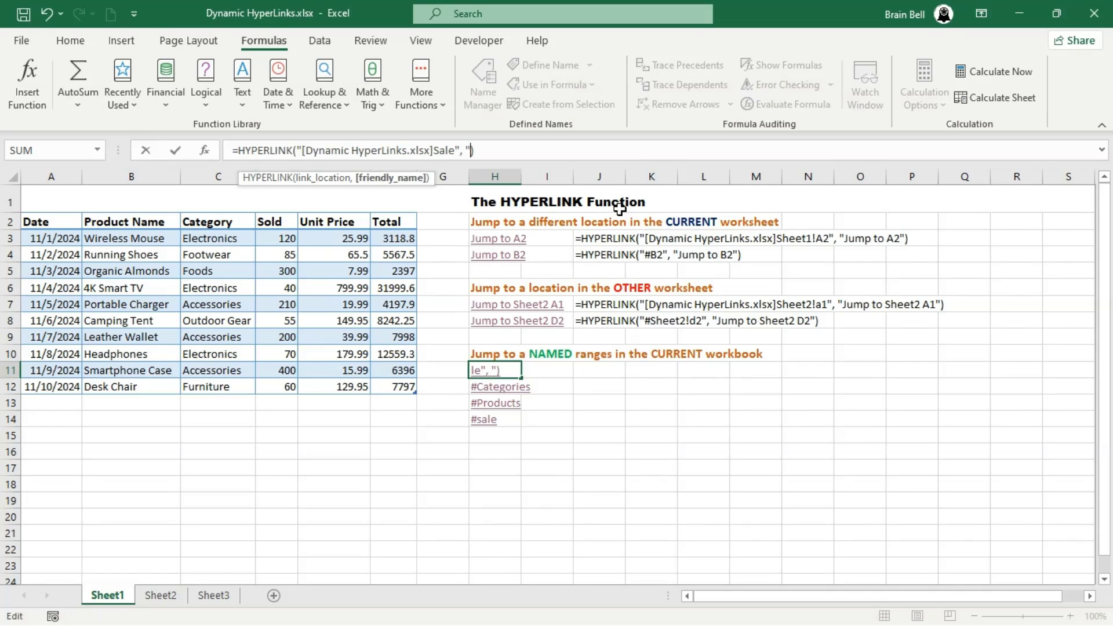
type("Total Sale\"")
key("Return")
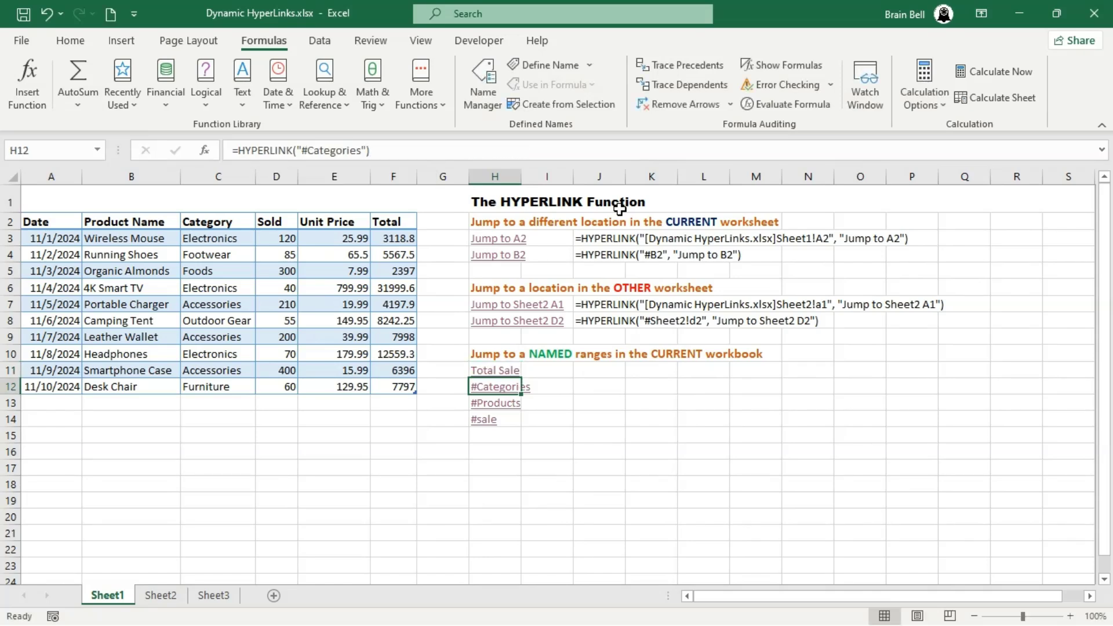
- Add the friendly name "Jump to Categories" to the HYPERLINK formula in H12
left_click(366, 151)
type(", \"")
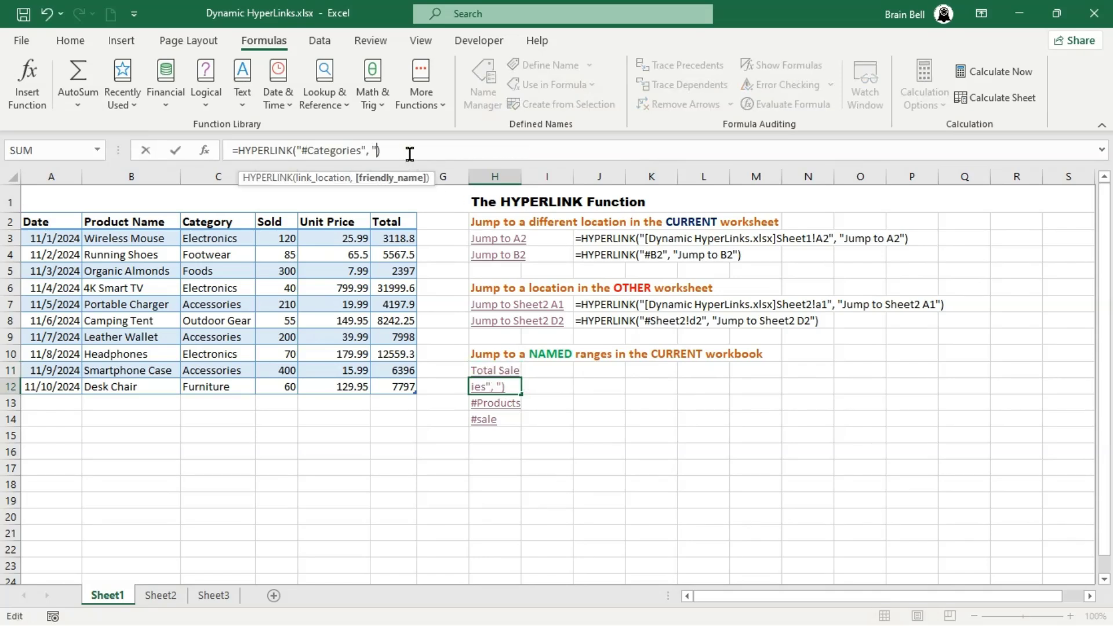
type("Jump to Catego")
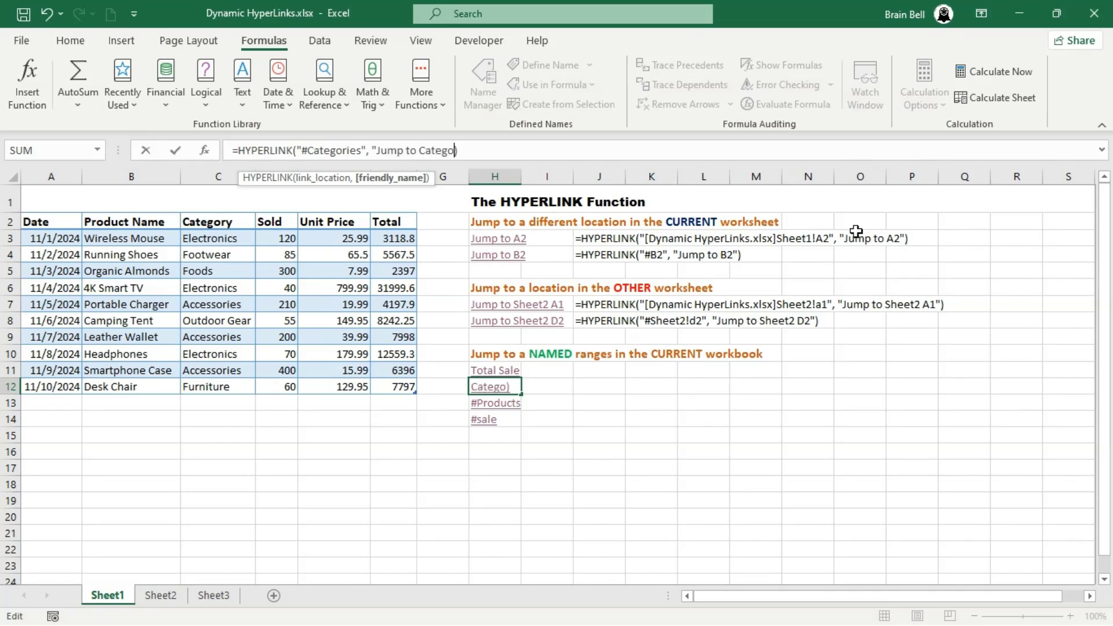
type("ries\"")
key("Return")
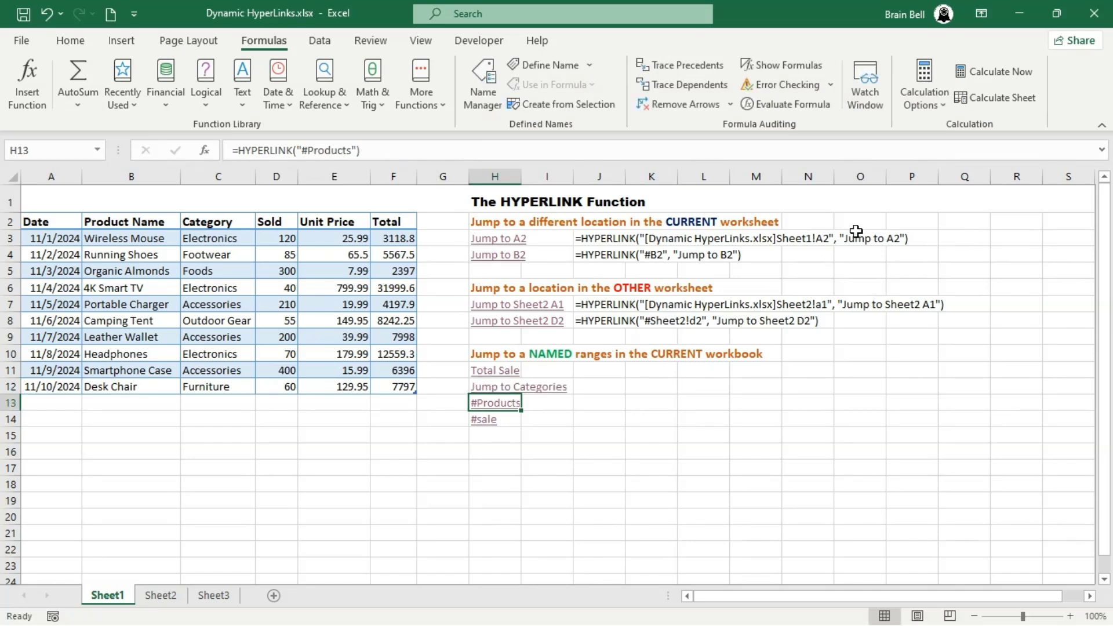
- Add the friendly name "Jump to Products" to the HYPERLINK formula in H13
left_click(356, 151)
type(", Ju")
key("BackSpace")
key("BackSpace")
type("\"Jump to")
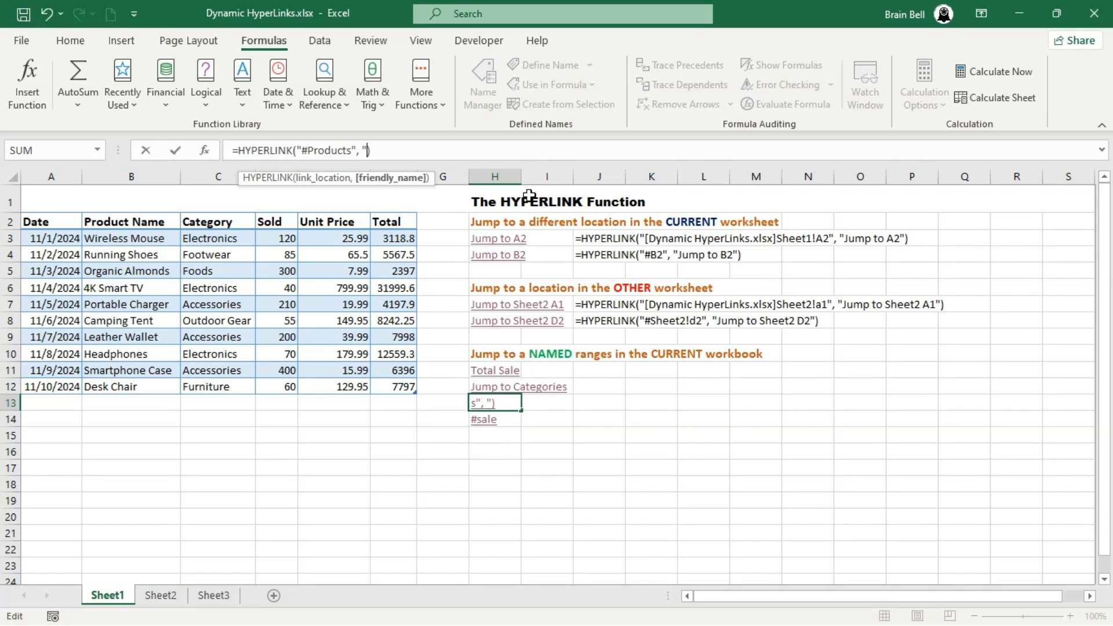
type("ts\")")
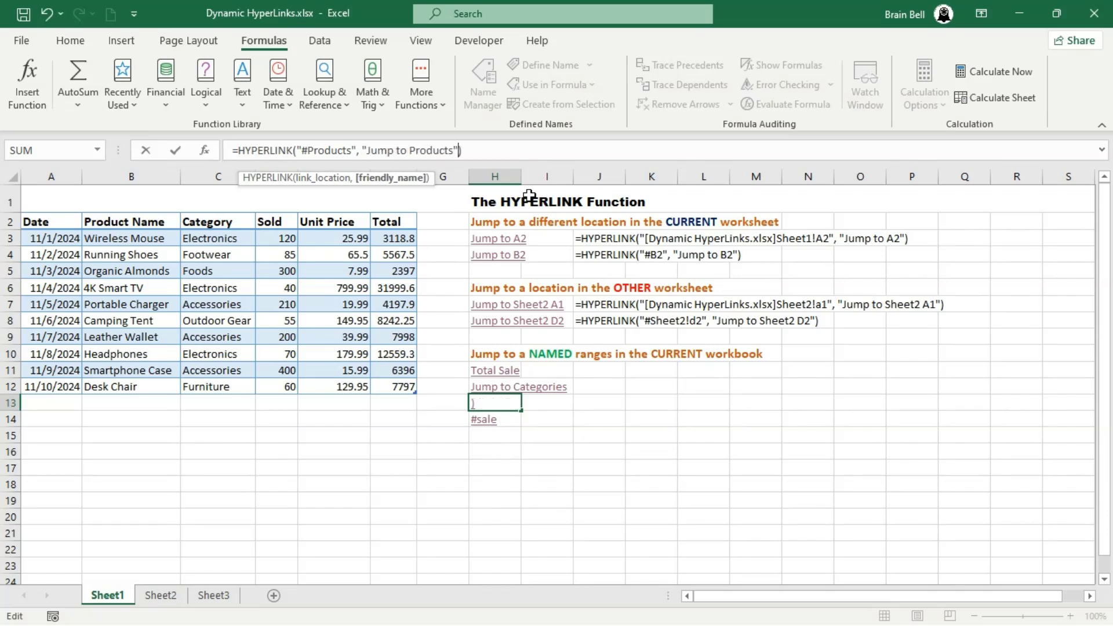
key("Return")
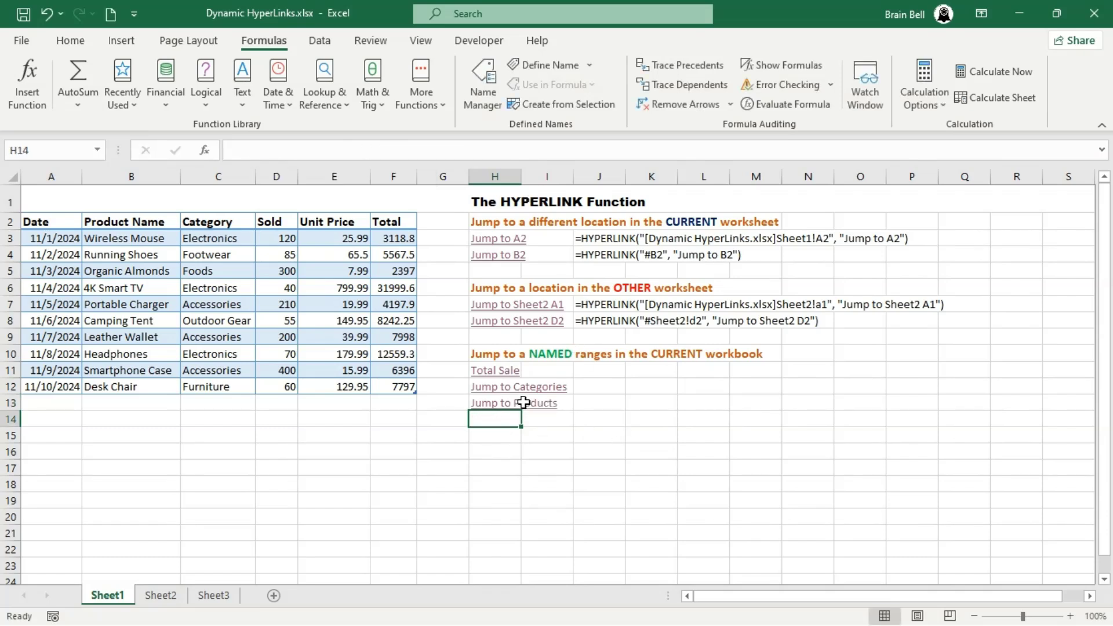
- Test the Total Sale, Jump to Categories and Jump to Products links, returning to Sheet1 each time
left_click(498, 373)
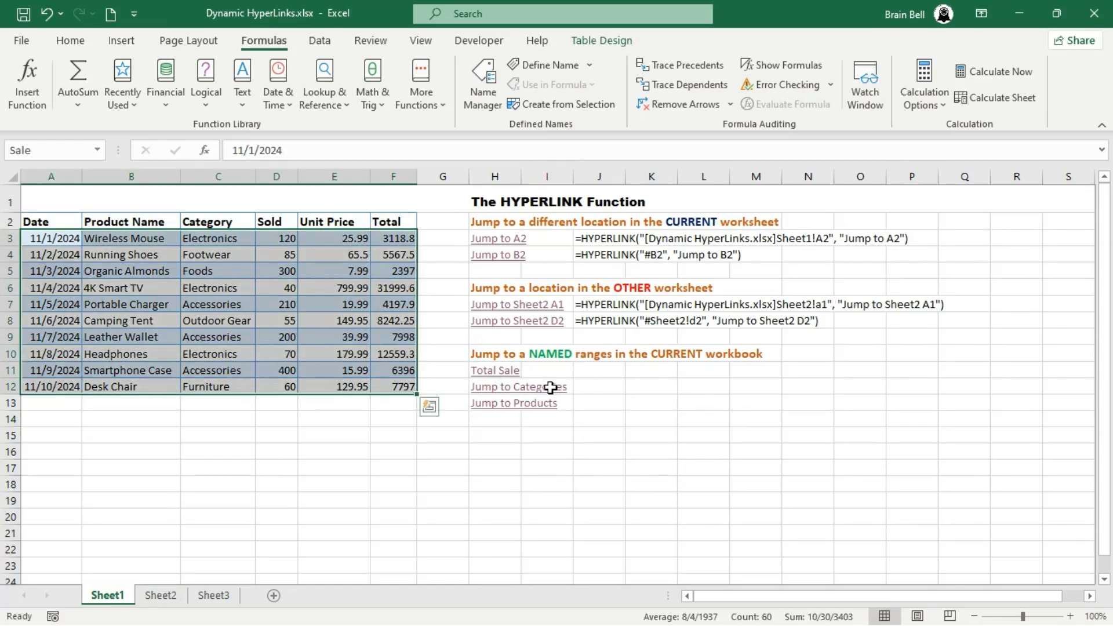
left_click(482, 387)
left_click(130, 603)
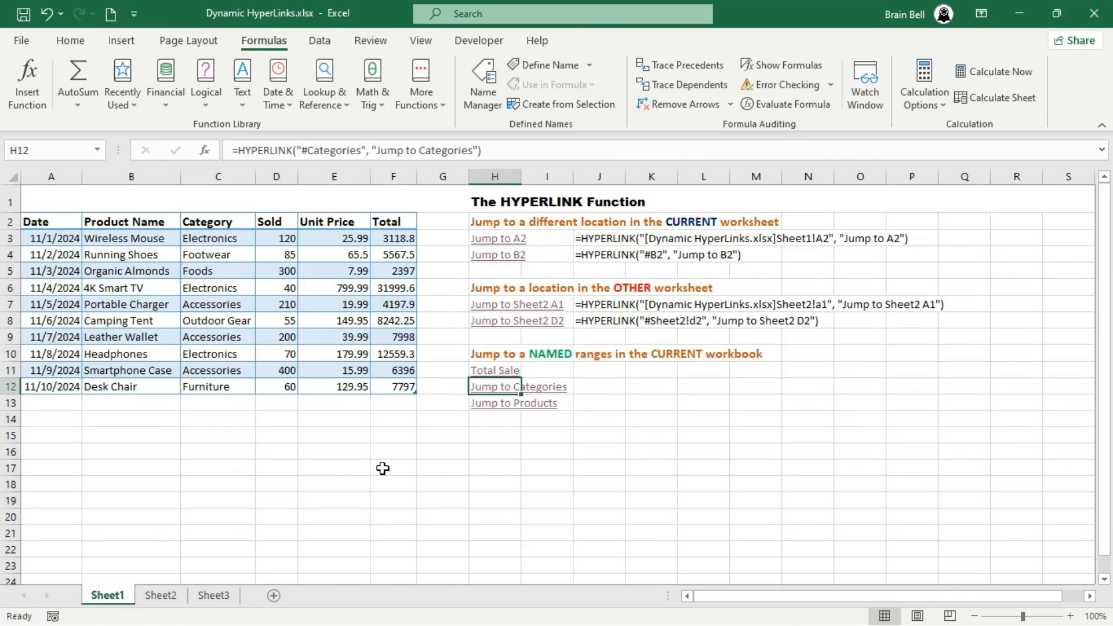
left_click(499, 401)
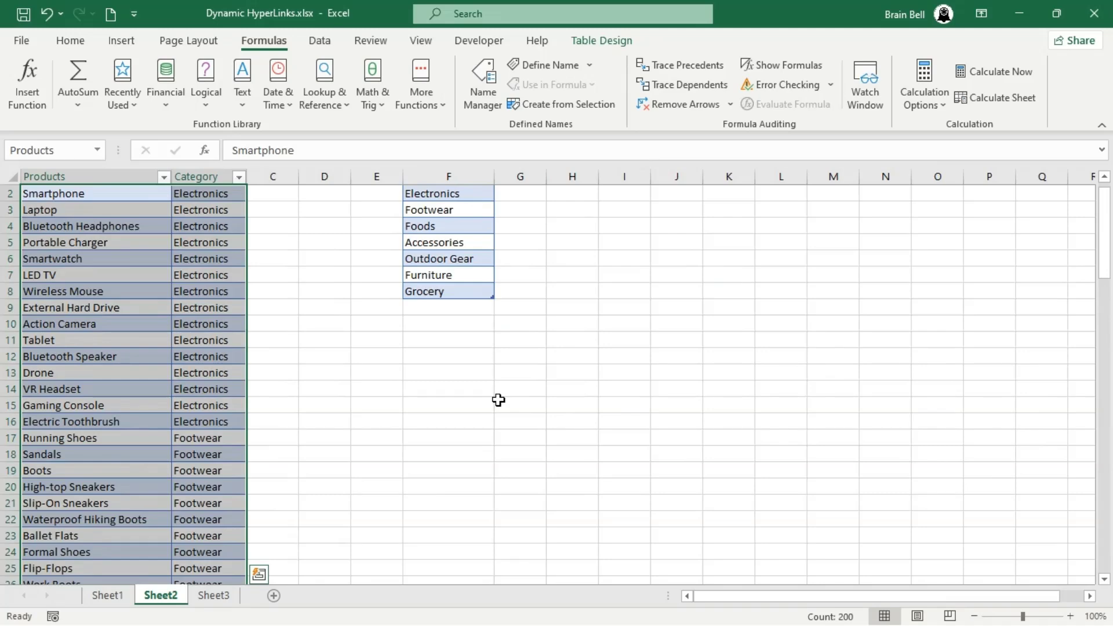
left_click(320, 472)
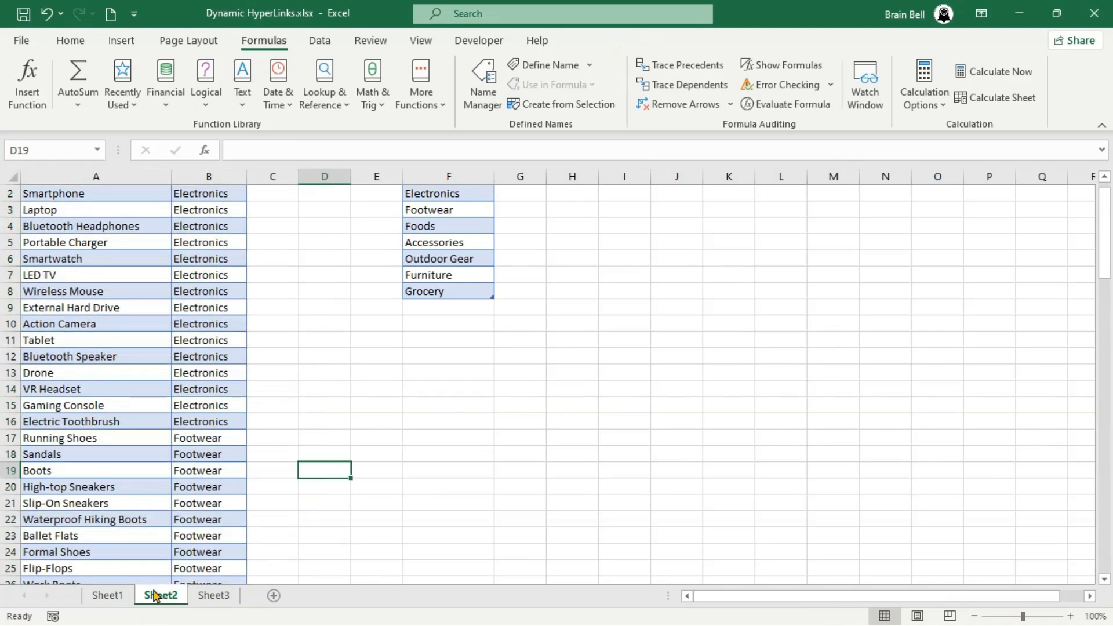
left_click(111, 598)
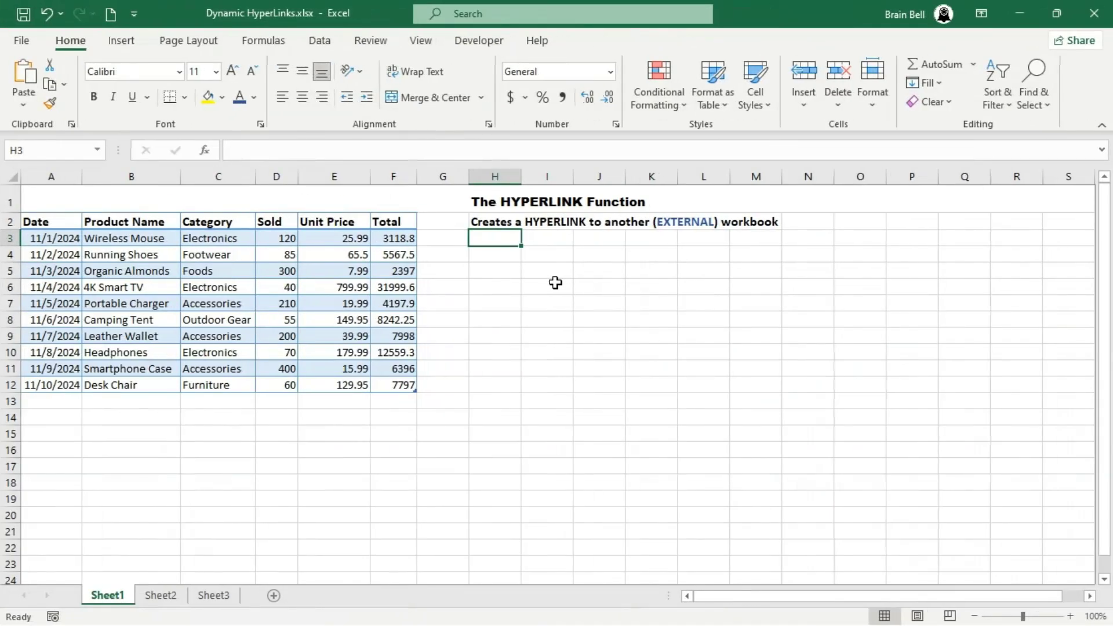
- Enter a HYPERLINK formula in H3 with the pasted full path of Employees.xlsx and test the link, closing the opened workbook again
type("=hyp")
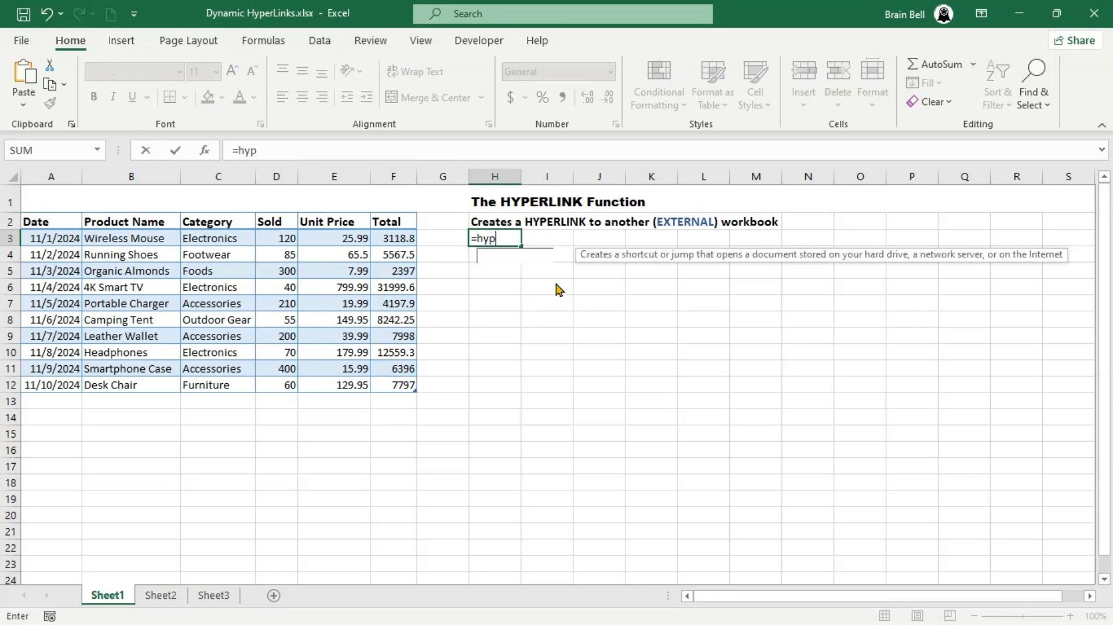
key("Tab")
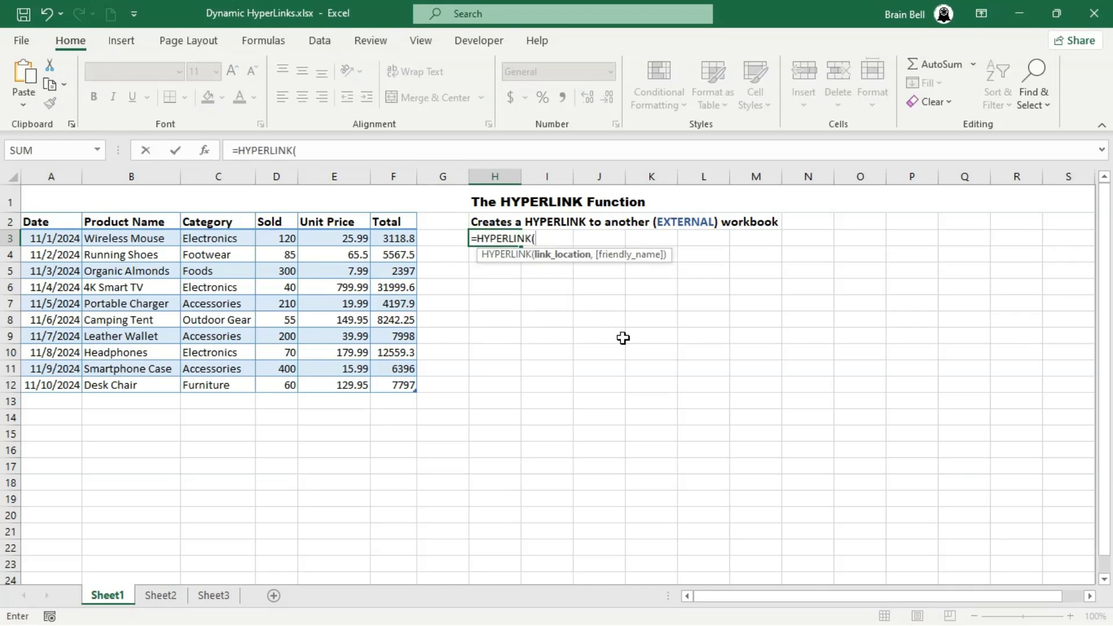
type("\"")
type("C:\\Users\\nadee\\OneDrive\\Documents\\Employees.xlsx")
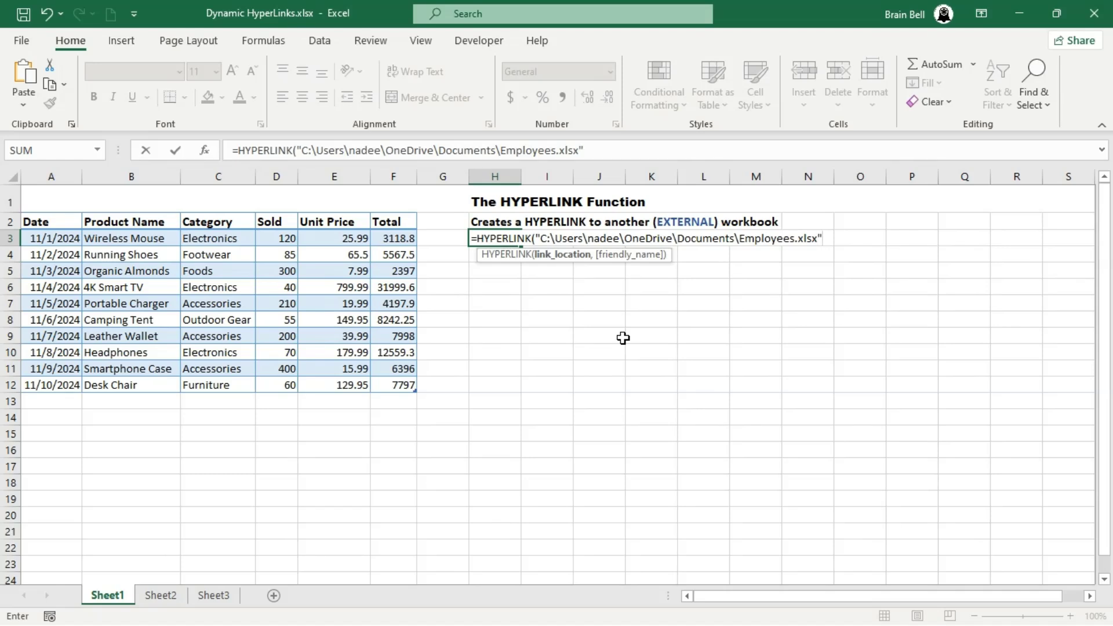
type(")")
key("Return")
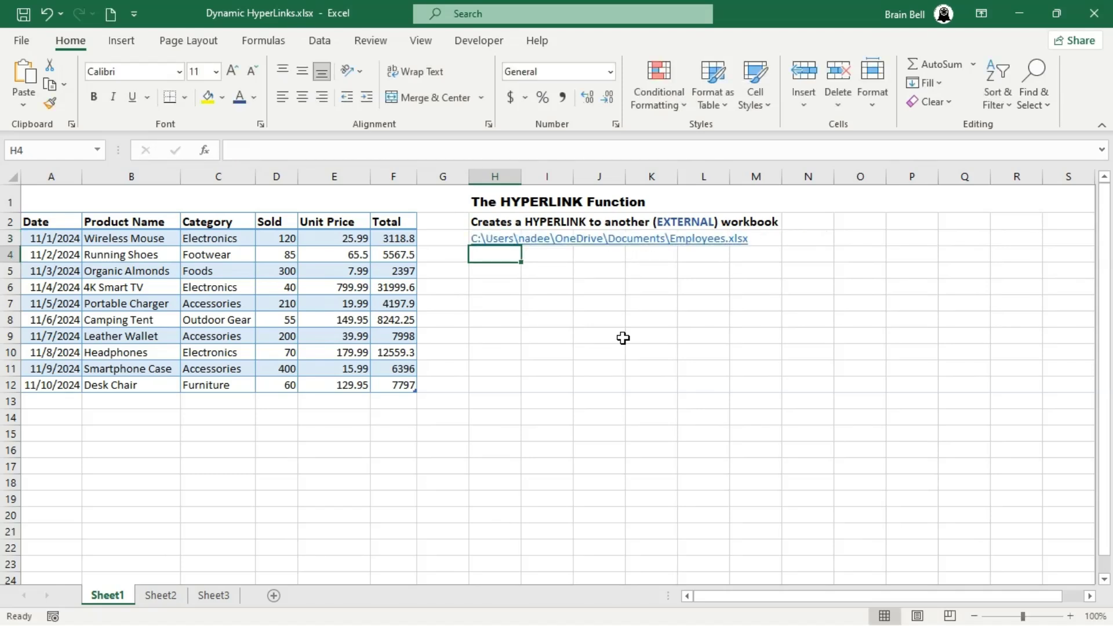
left_click(490, 238)
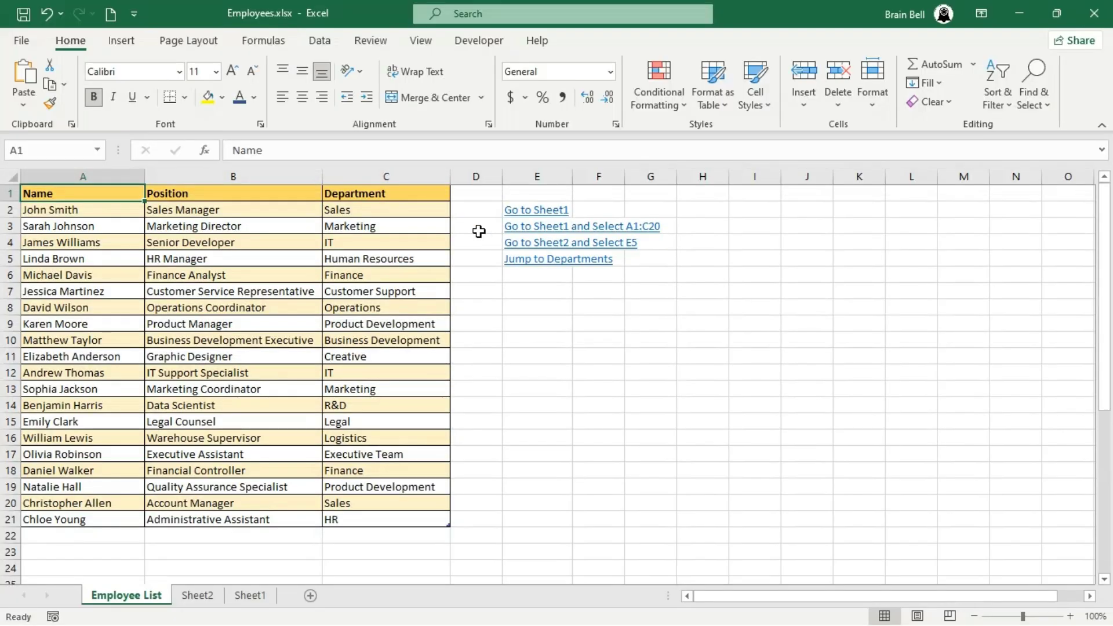
left_click(1094, 12)
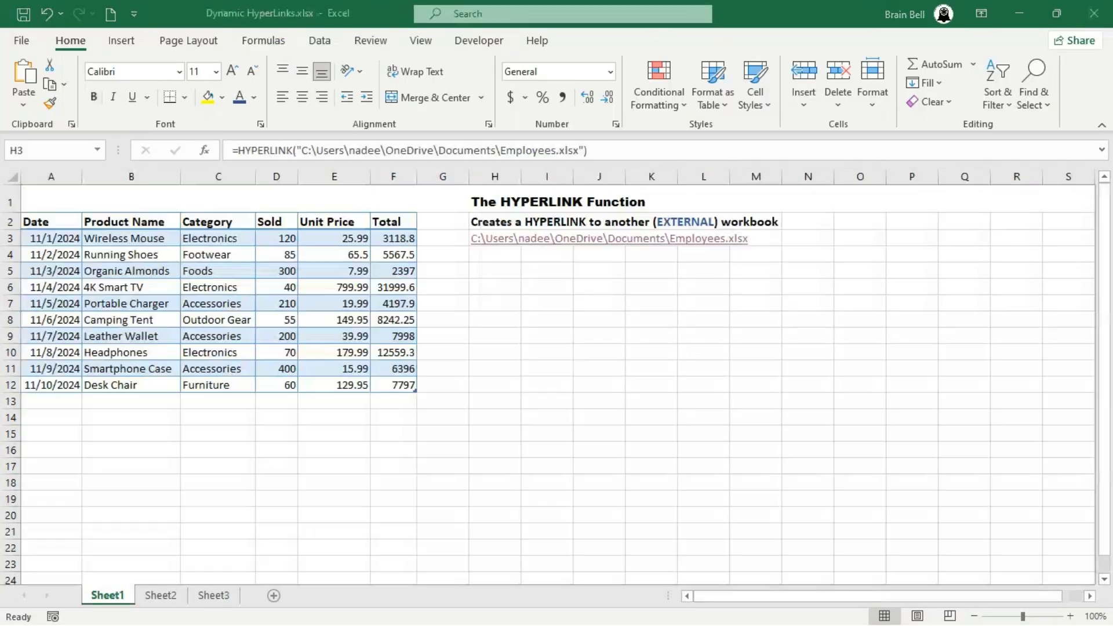
- Add the friendly name "Open Employees File" to the formula in H3 and test the link, closing the opened workbook again
left_click(586, 150)
type(", \"")
type("Open Employee")
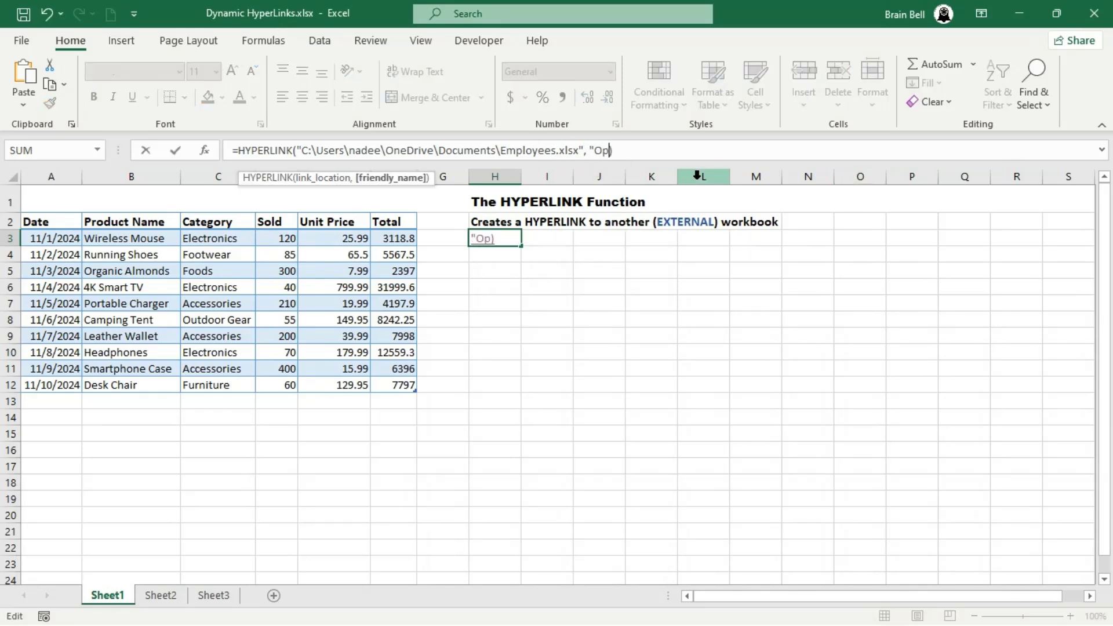
type("s")
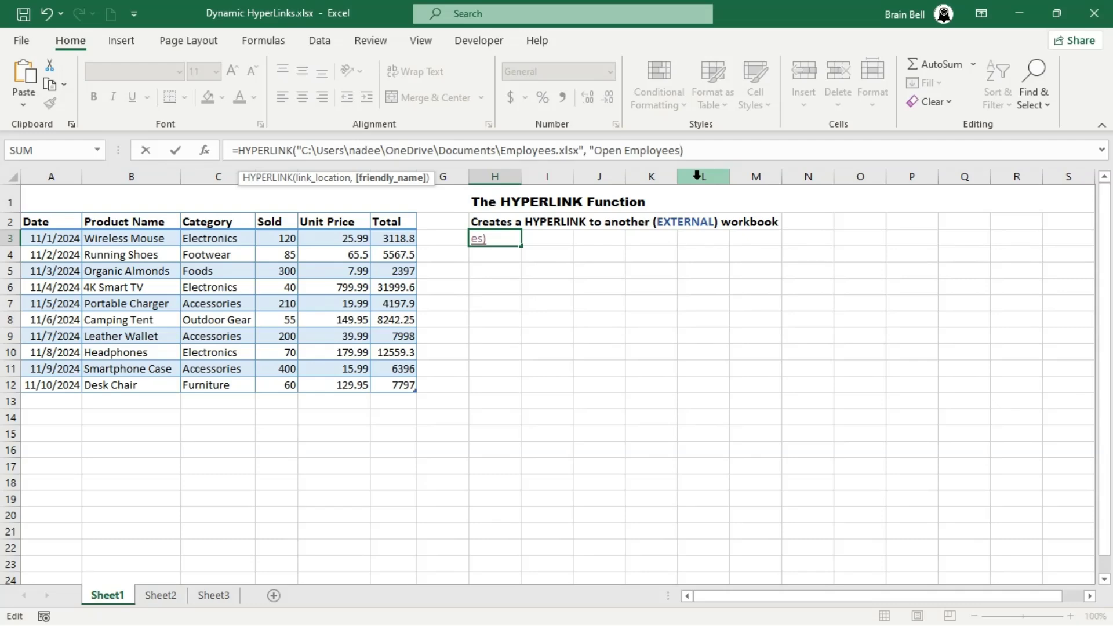
type(" File\"")
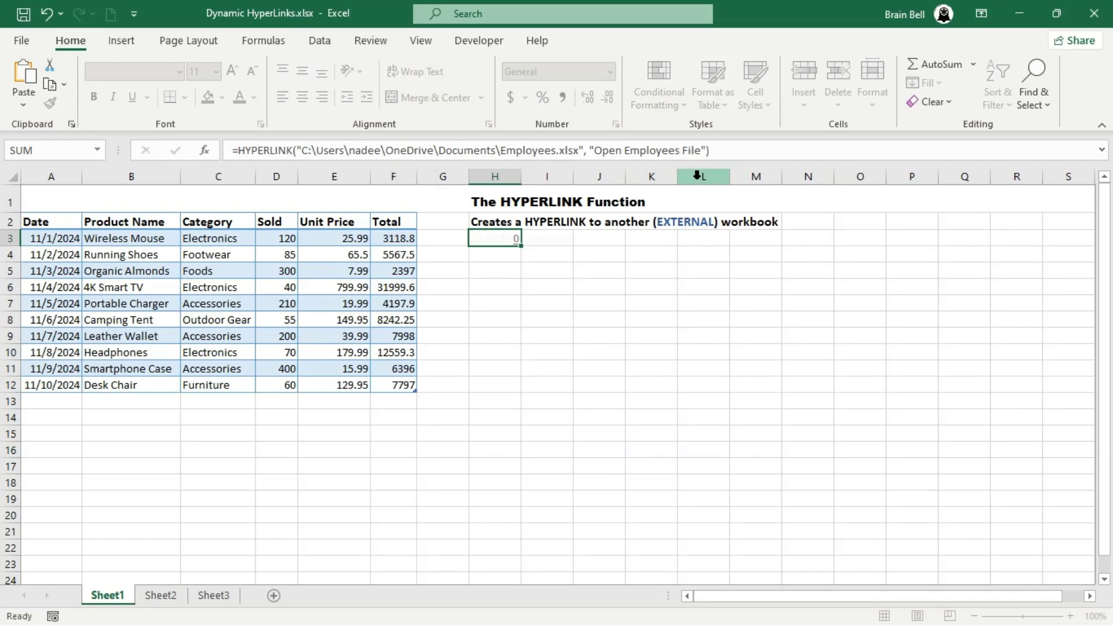
key("Return")
left_click(493, 238)
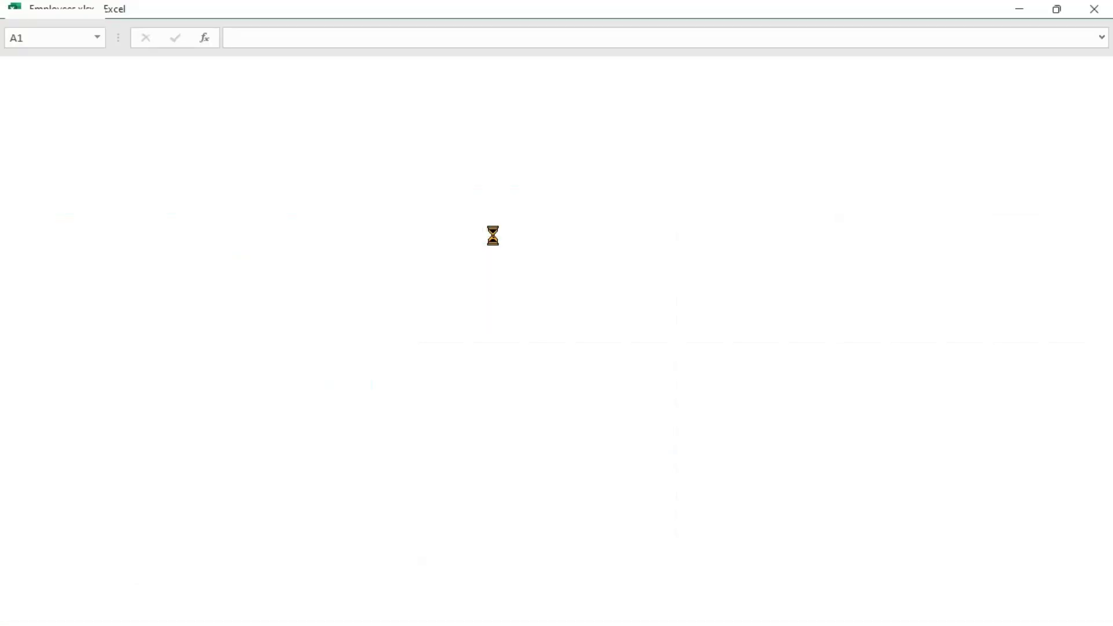
left_click(1093, 13)
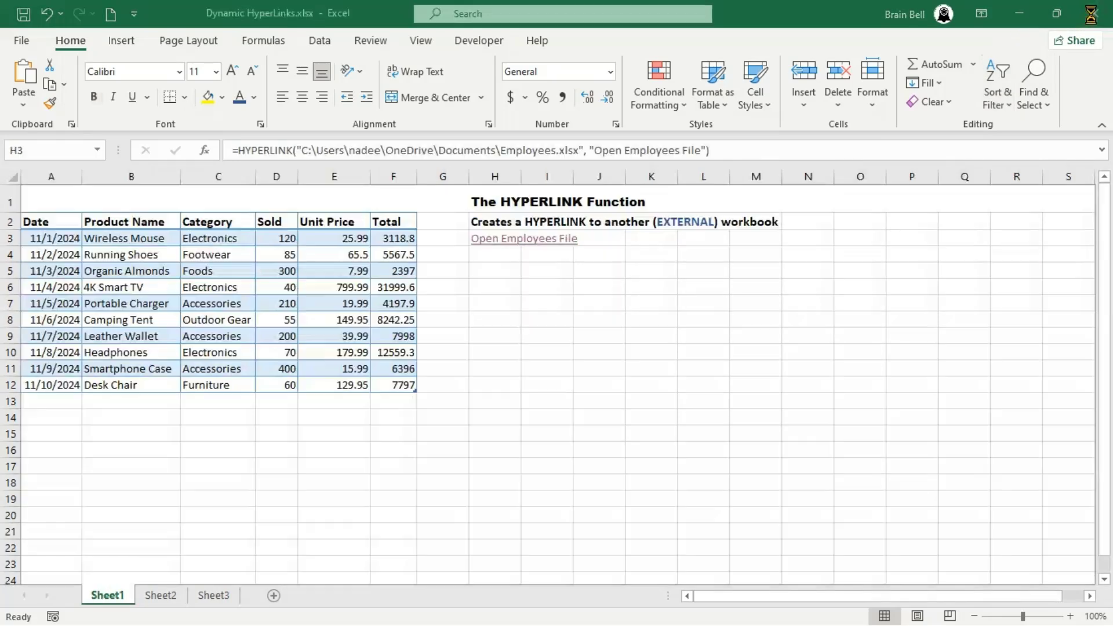
- Enter =HYPERLINK("Employees.xlsx") in cell H4 and test the link, closing the opened workbook again
left_click(494, 255)
type("=hyp")
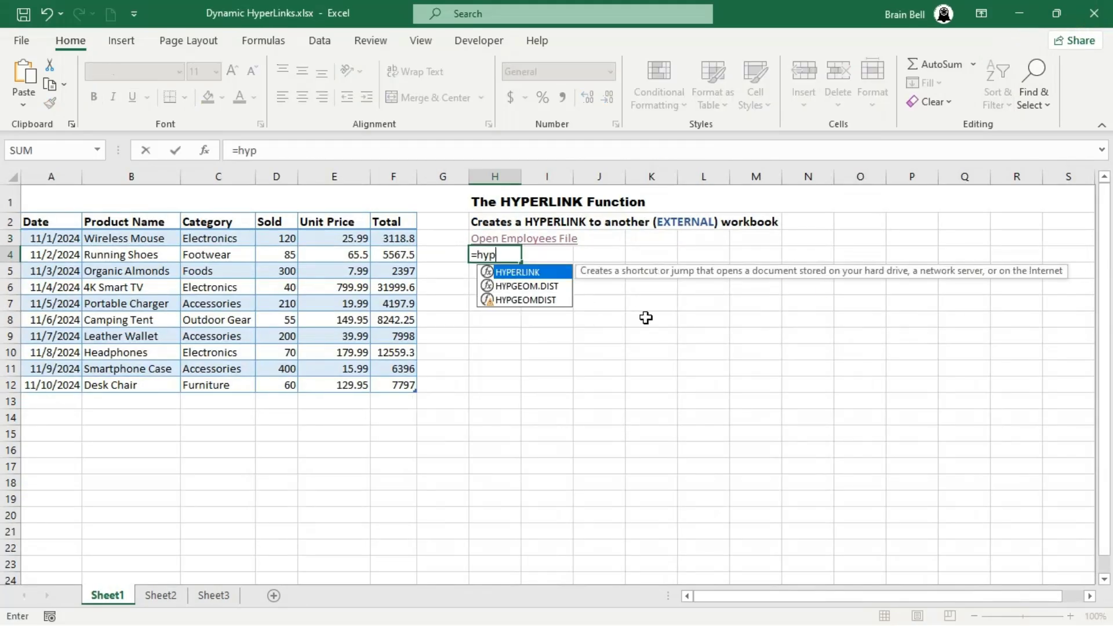
key("Tab")
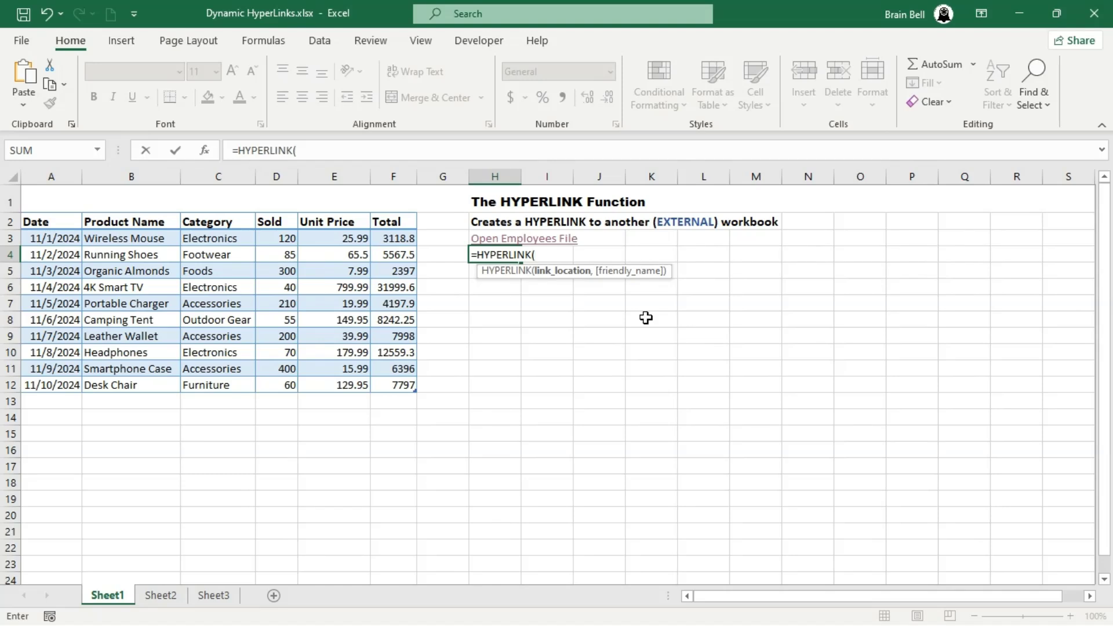
type("\"Employees.xlsx\")")
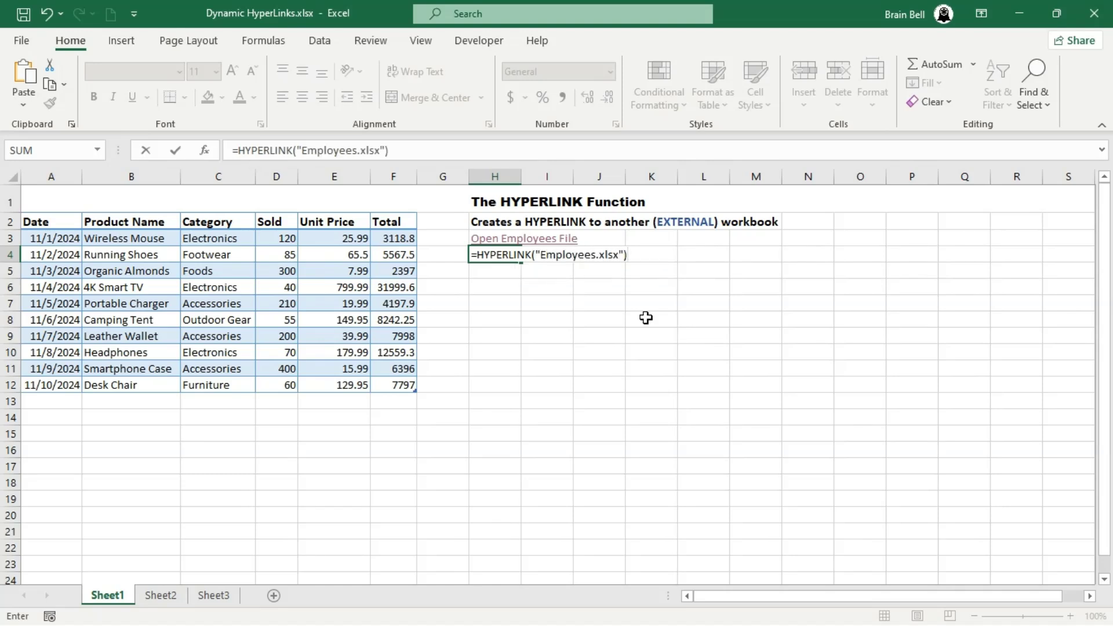
key("Return")
left_click(499, 259)
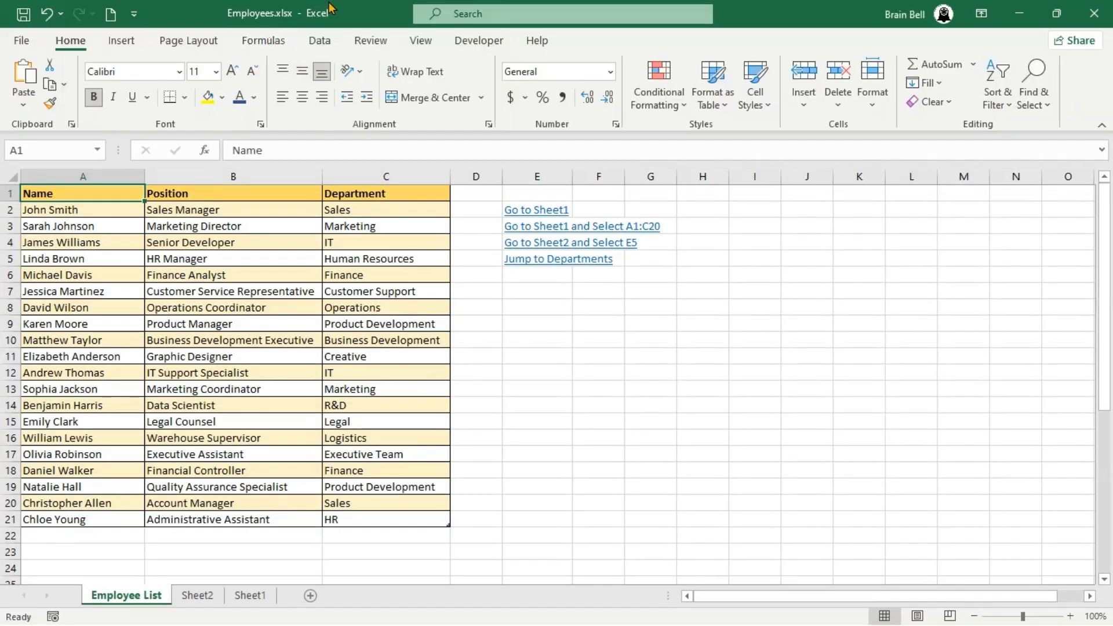
left_click(1093, 13)
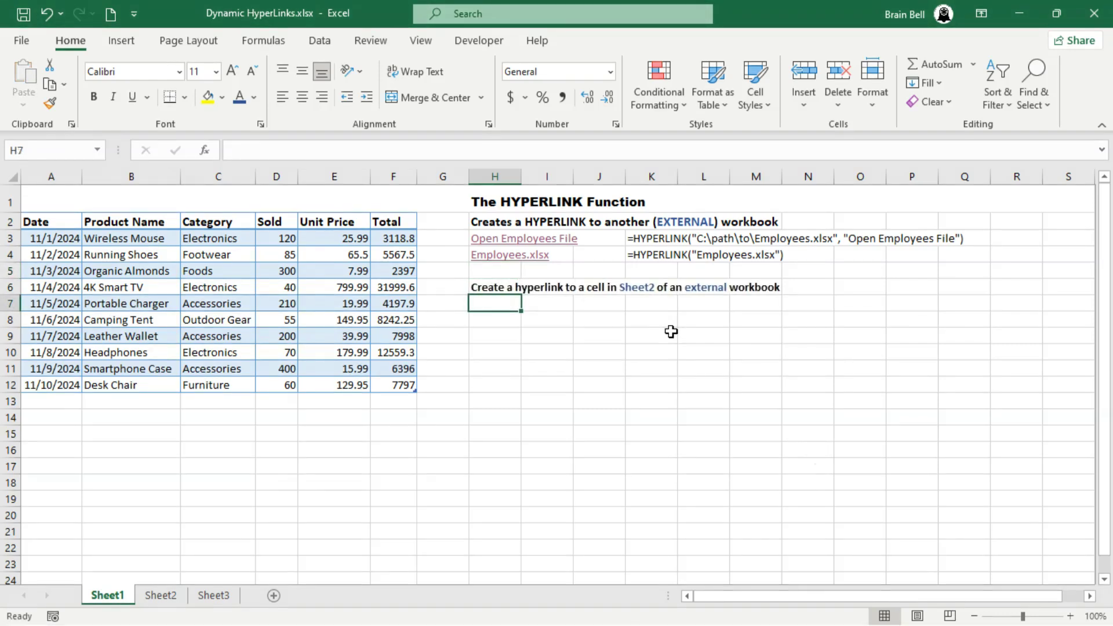
- Enter =HYPERLINK("[Employees.xlsx]Sheet2!E3") in cell H7 and test the link, closing the opened workbook again
type("=hyp")
key("Tab")
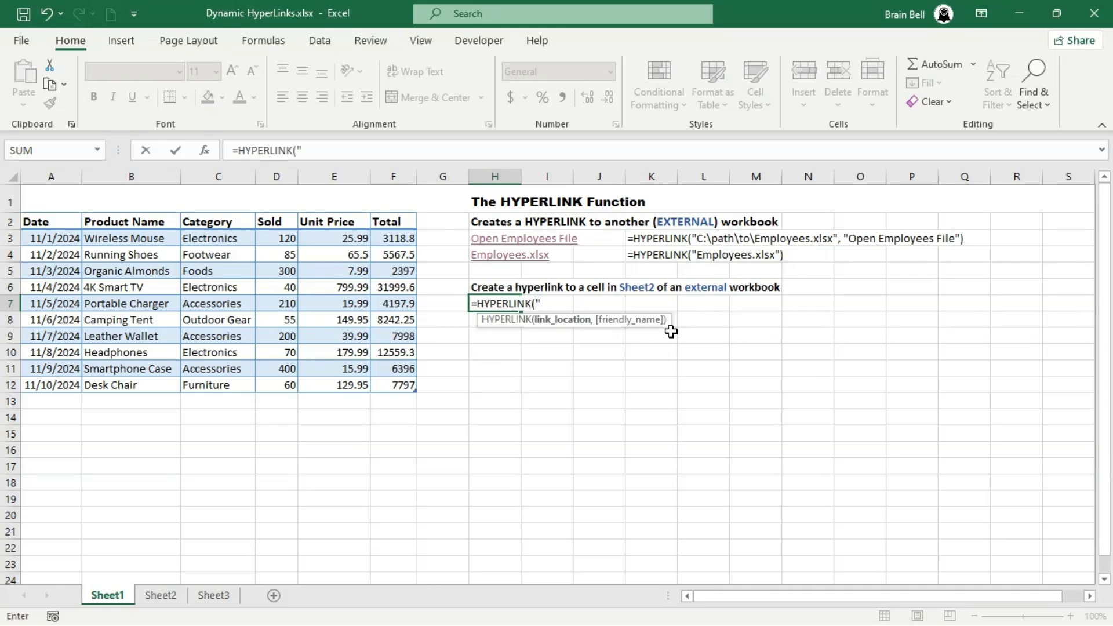
type("\"[Empoyee")
key("BackSpace")
key("BackSpace")
key("BackSpace")
type("oyees")
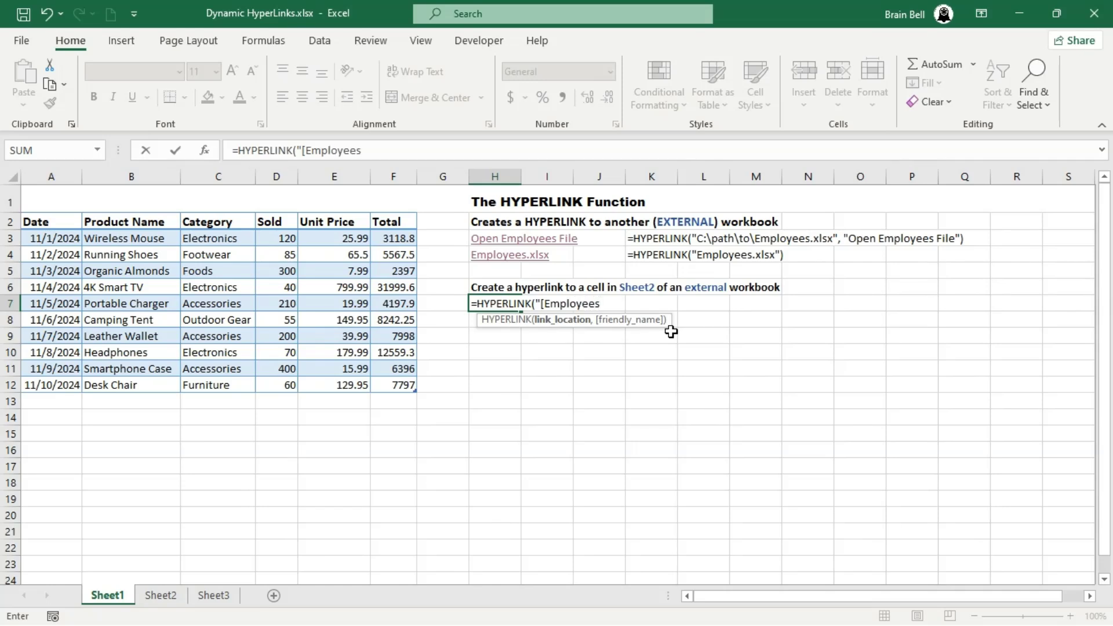
type(".xlsx]Sheet2!E3")
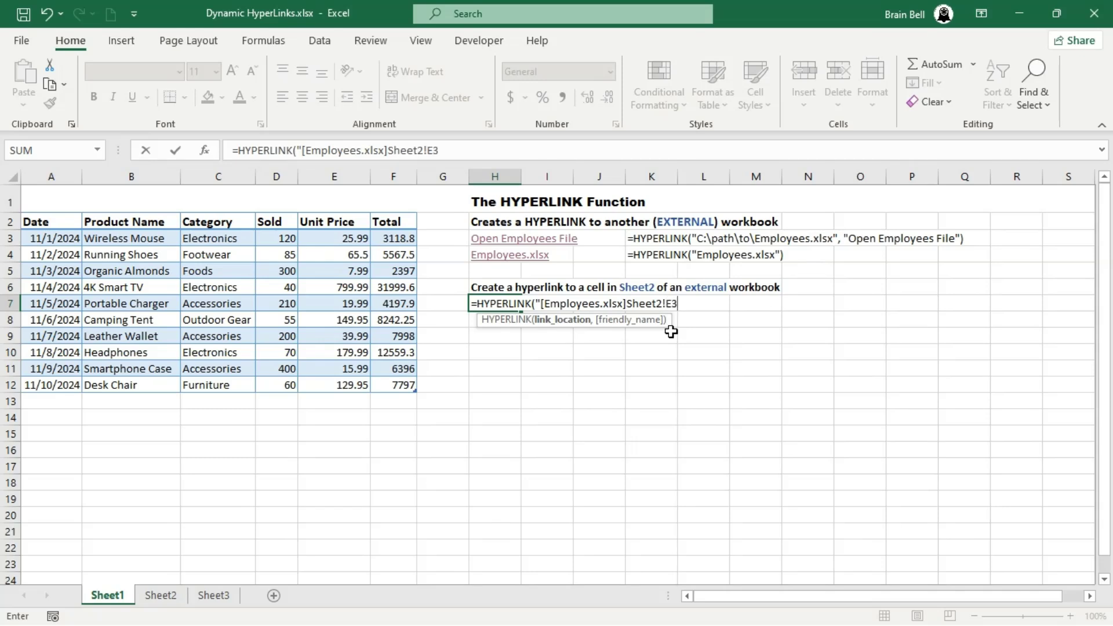
type("\")")
key("Return")
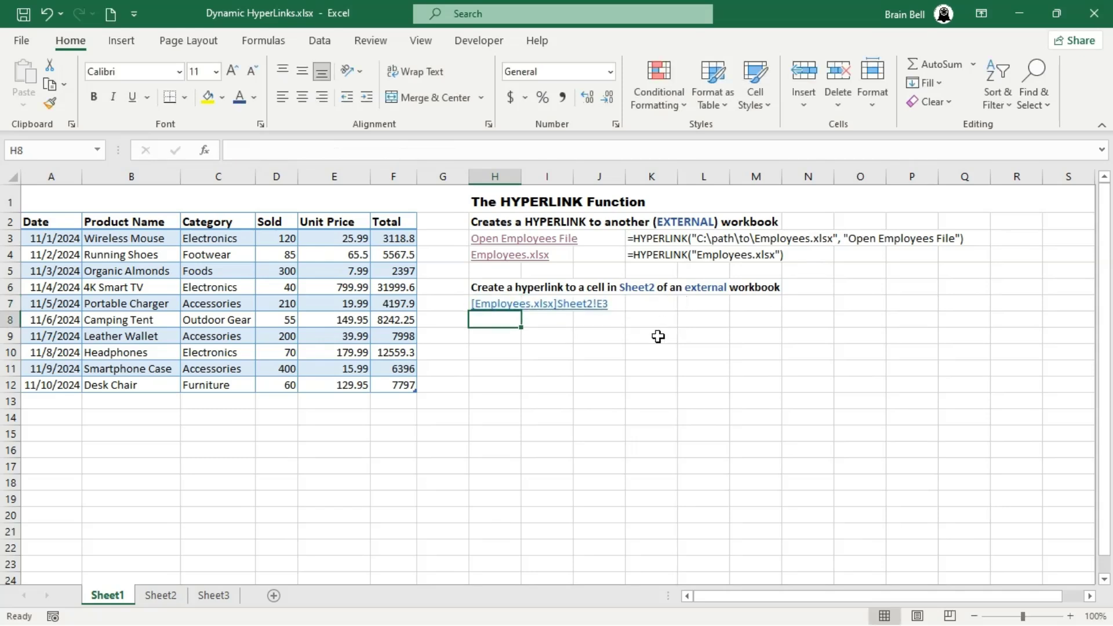
left_click(504, 305)
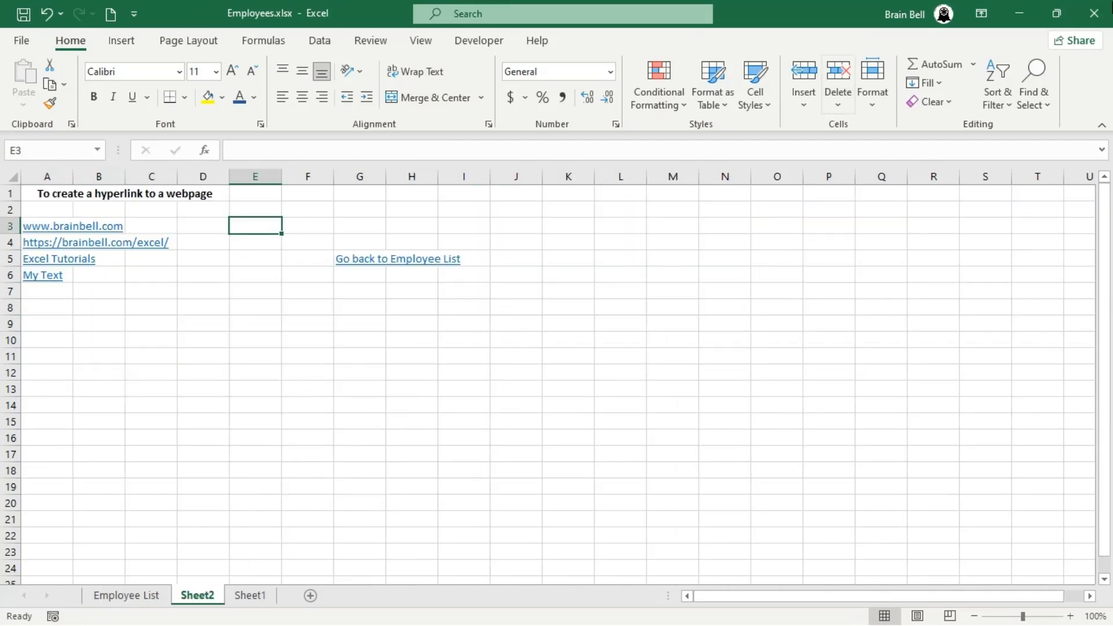
left_click(1094, 13)
- Enter =HYPERLINK("Employees.xlsx#Sheet2!E3") in cell H8 and test the link, closing the opened workbook again
left_click(494, 325)
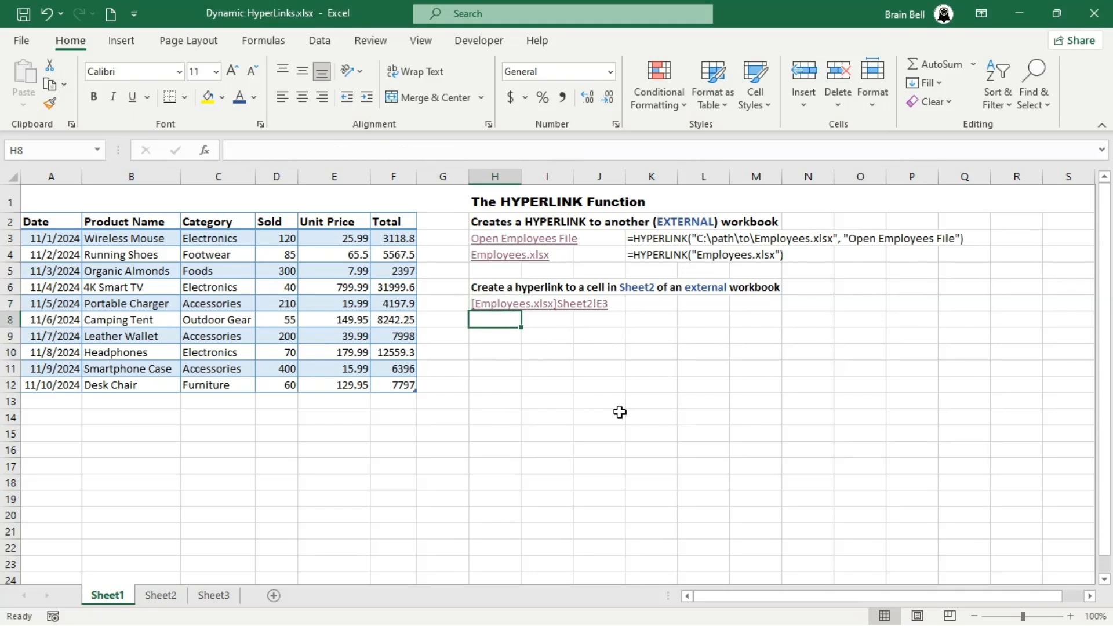
type("=hyper")
key("Tab")
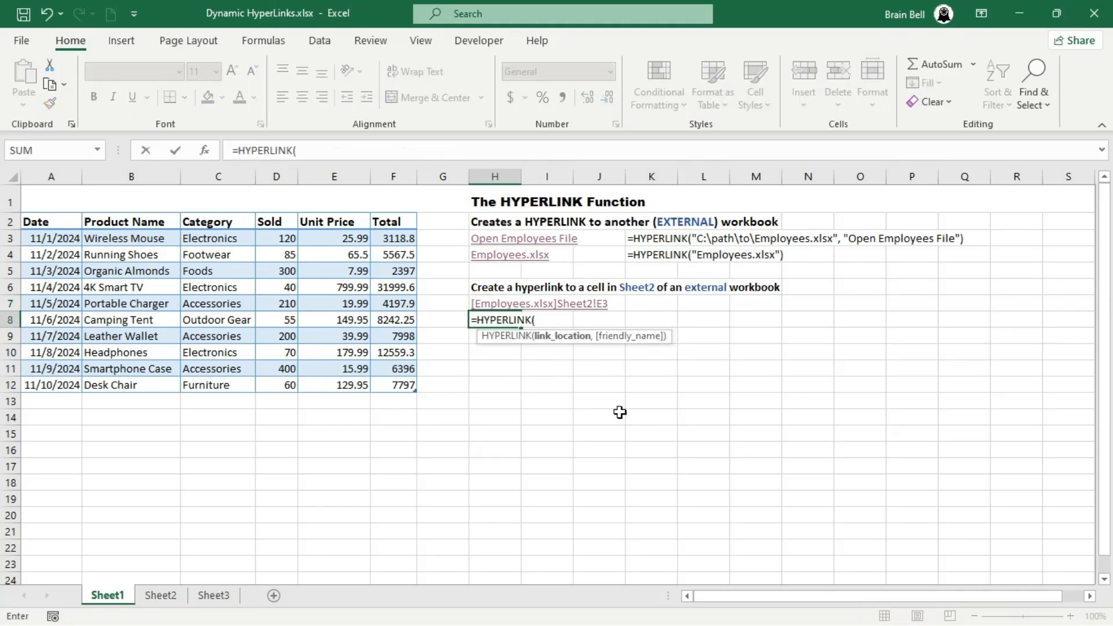
type("\"Employees.xls")
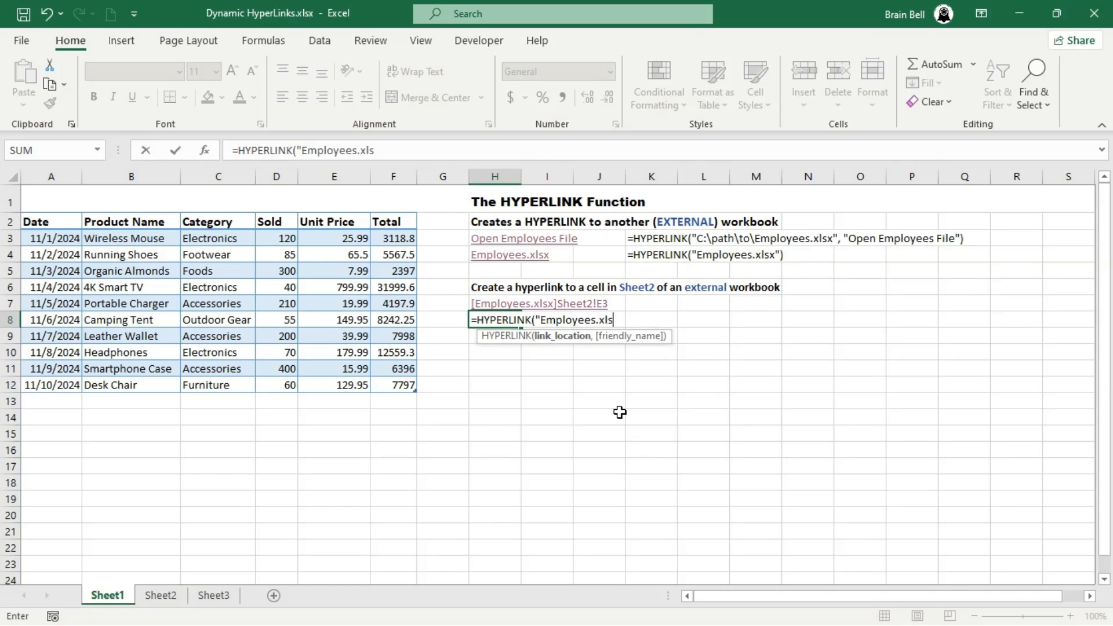
type("x#Sheet2!E3")
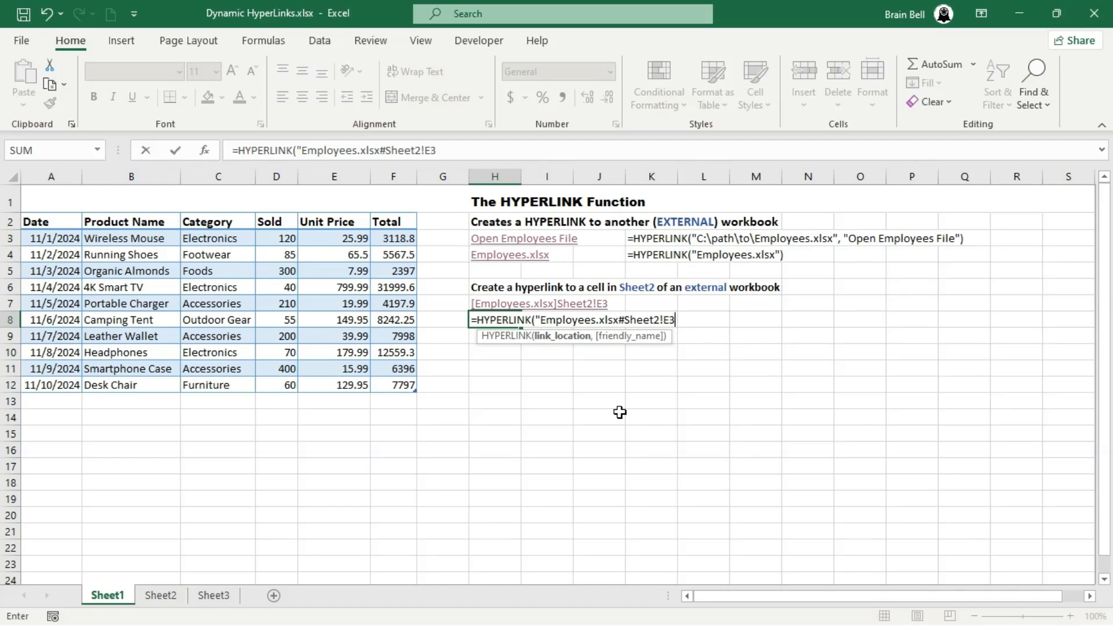
type("\")")
key("Return")
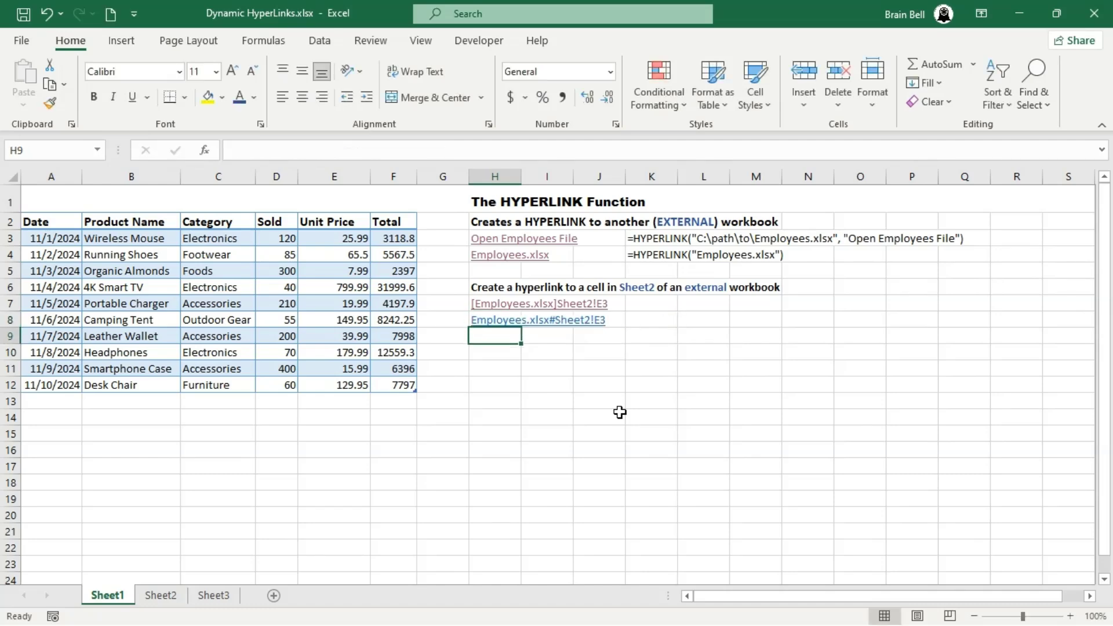
left_click(504, 320)
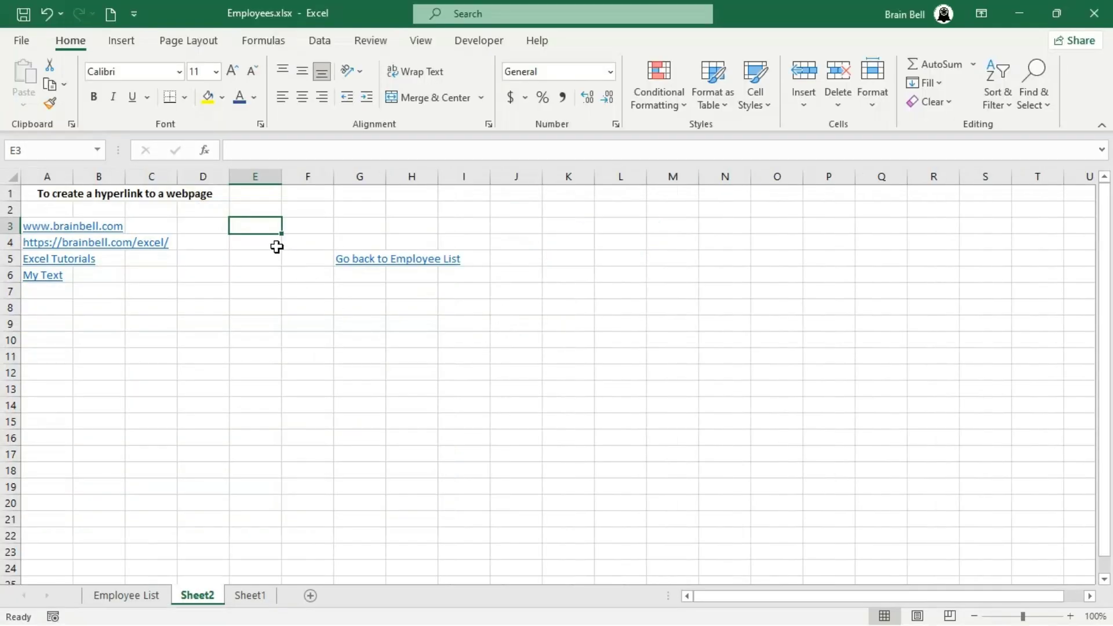
left_click(1094, 13)
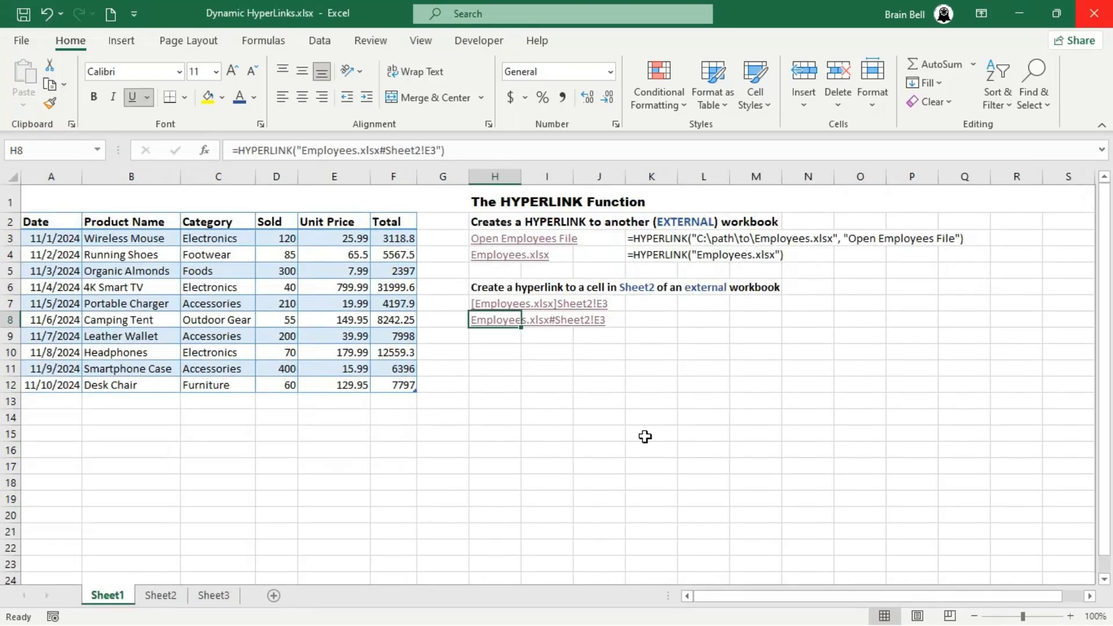
- Enter =HYPERLINK("Employees.xlsx#Employee List!A1") in cell H10 and test the link, closing the opened workbook again
key("Down")
key("Down")
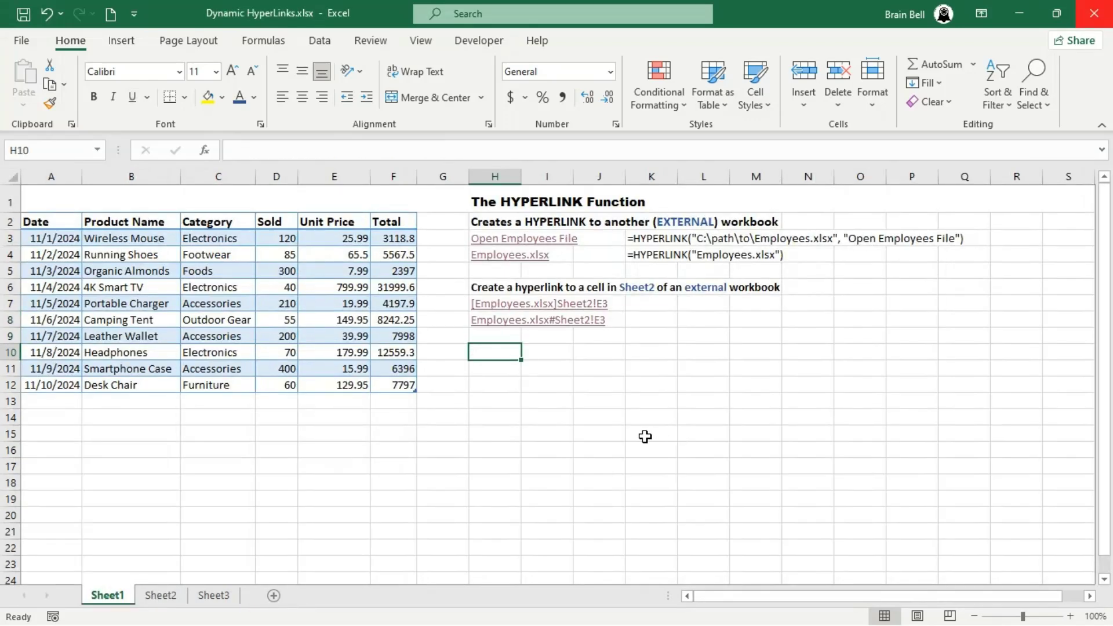
type("=HYPERLINK(\"Employees")
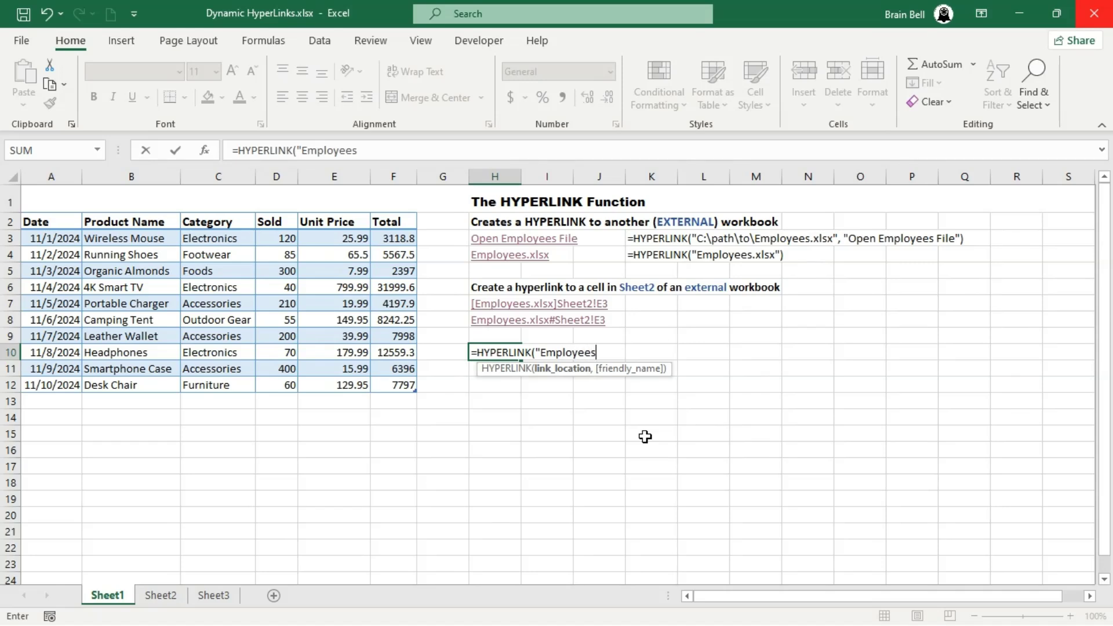
type(".xlsx#Employee List")
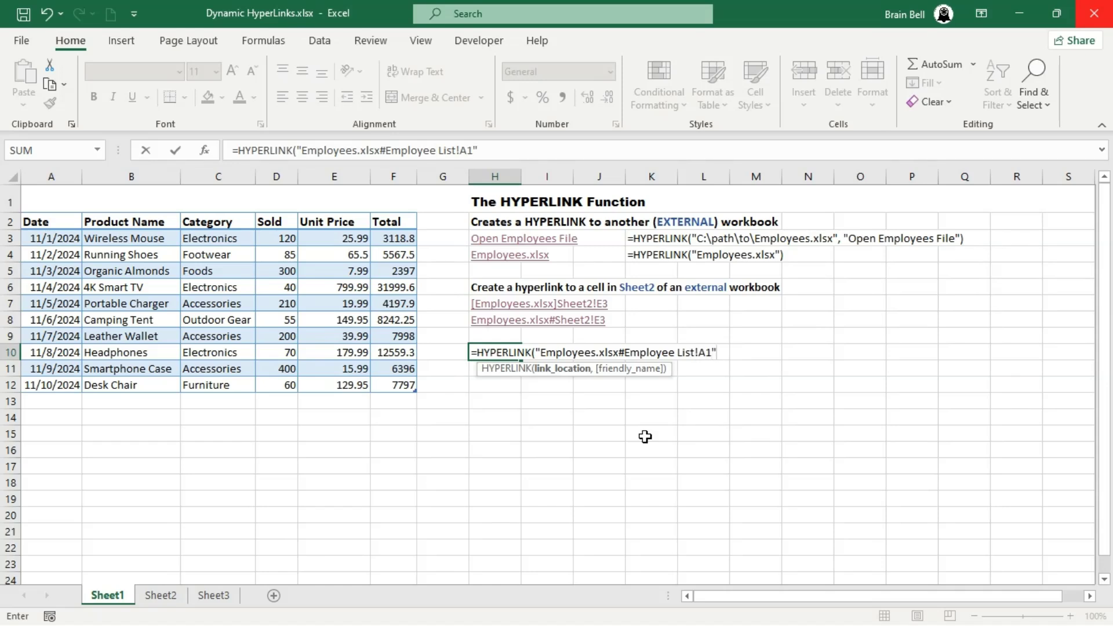
type("!A1\"")
key("Return")
left_click(502, 353)
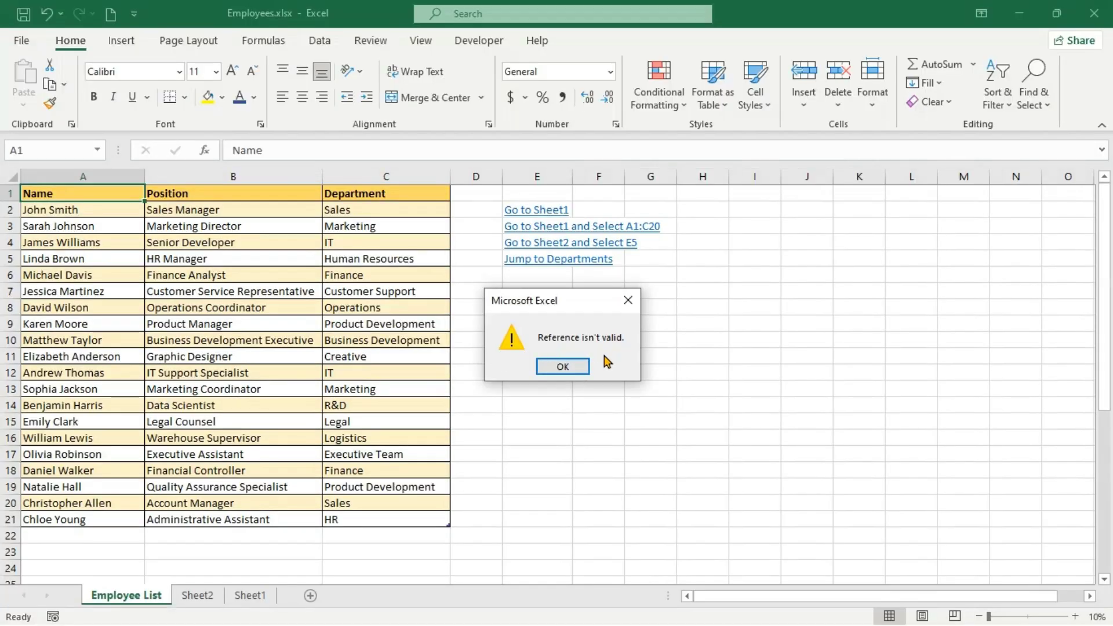
left_click(561, 366)
left_click(1094, 13)
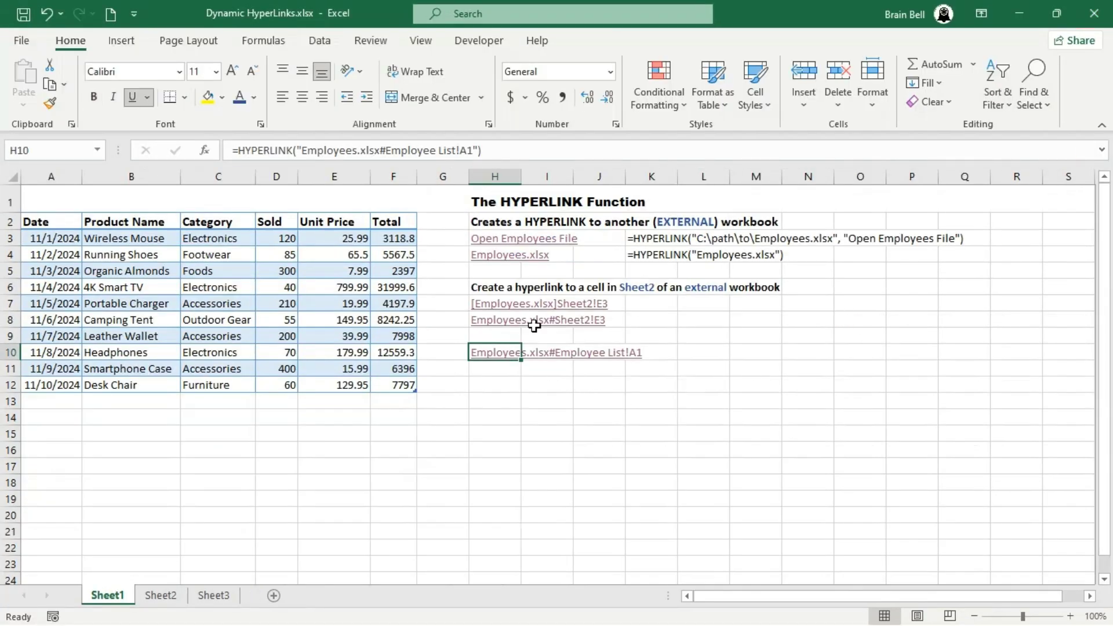
- Enclose the sheet name Employee List in single quotes in the H10 formula, test the link, and return to the Dynamic HyperLinks workbook
key("F2")
key("Left")
key("Left")
key("Left")
key("Left")
key("Left")
key("Left")
key("Left")
key("Left")
key("Left")
key("Left")
key("Left")
key("Left")
key("Left")
key("Left")
key("Left")
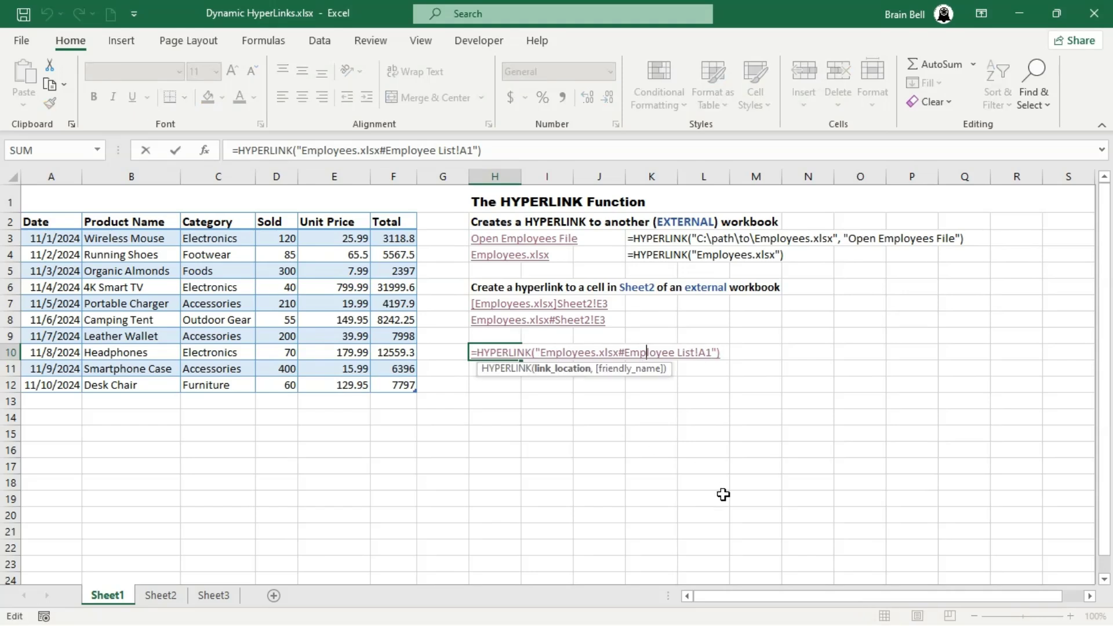
type("'")
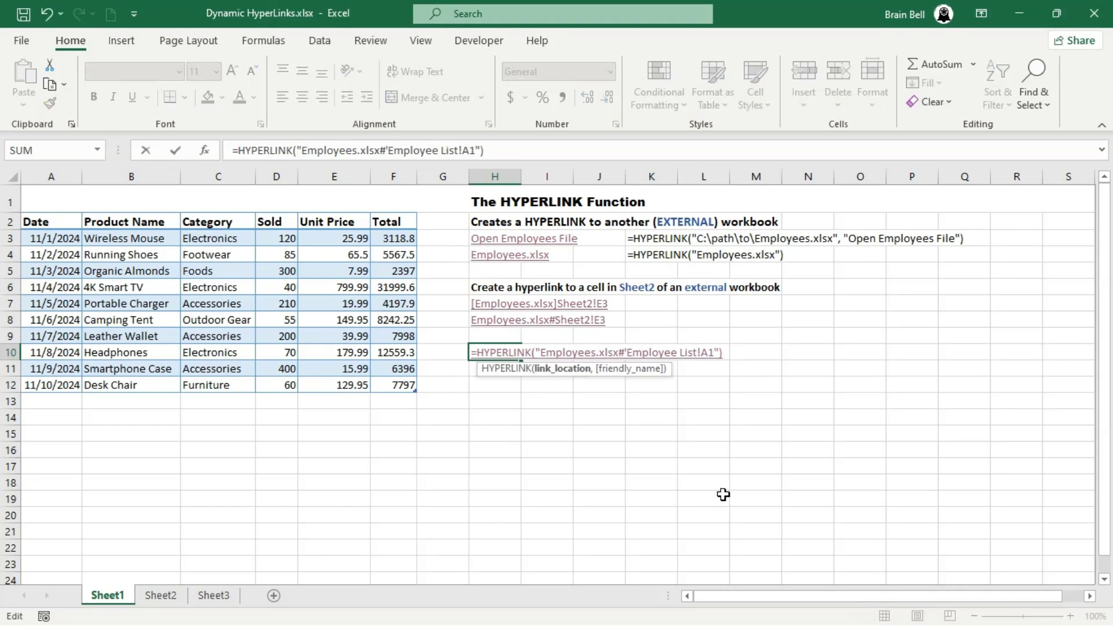
type("'")
key("Return")
left_click(498, 351)
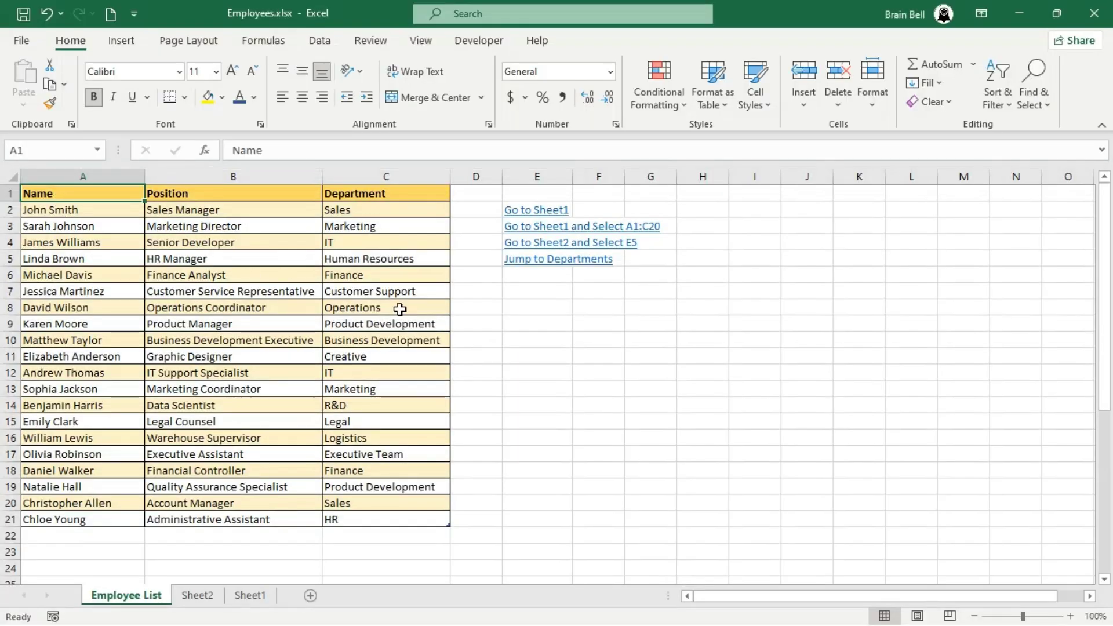
left_click(542, 302)
key("alt+Tab")
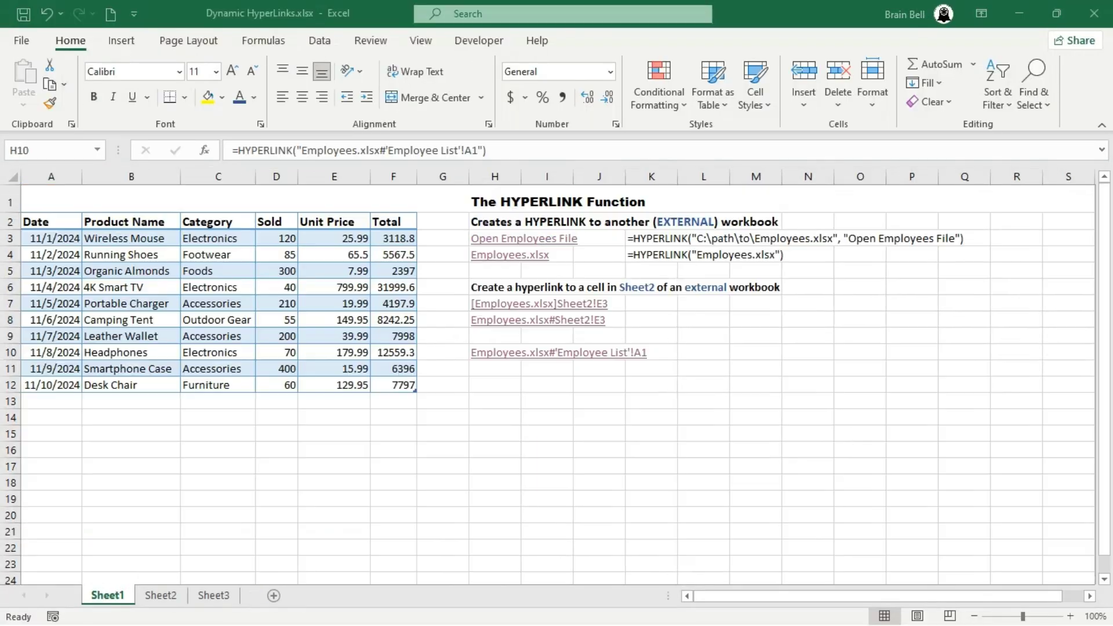
- Change the target cell in the H10 formula to E8 and test the link, closing the opened workbook again
left_click(470, 154)
key("BackSpace")
key("BackSpace")
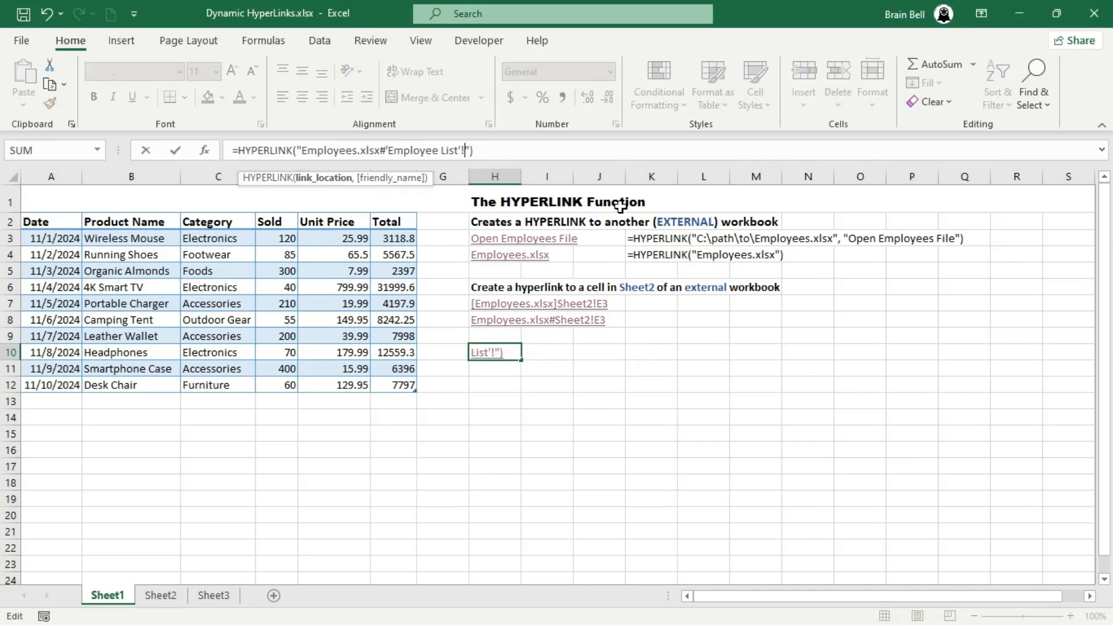
type("E8")
key("Return")
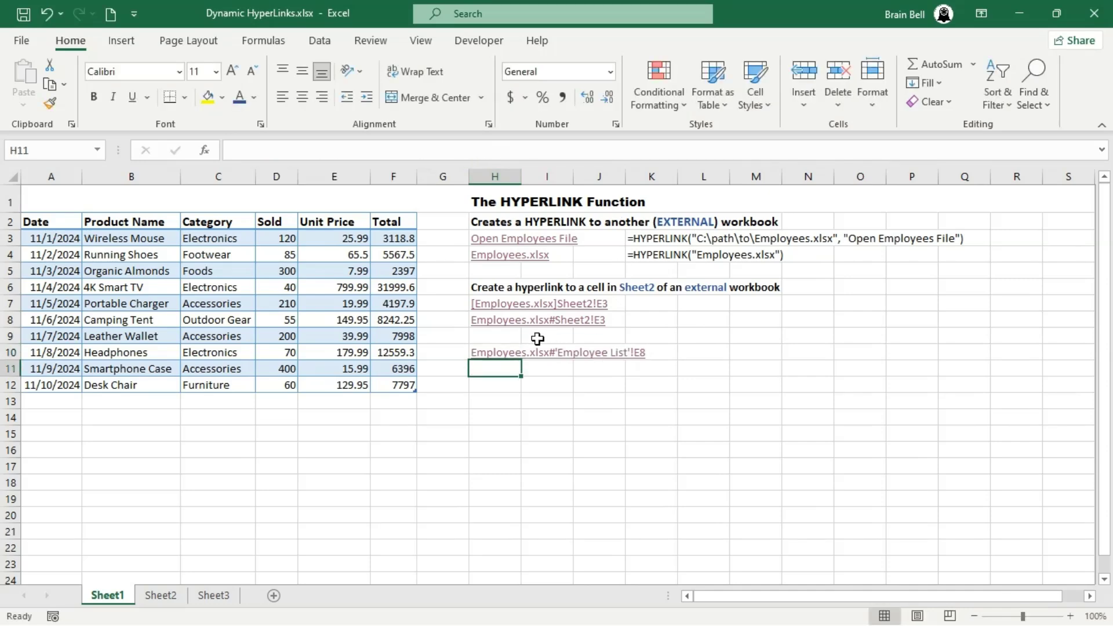
left_click(497, 354)
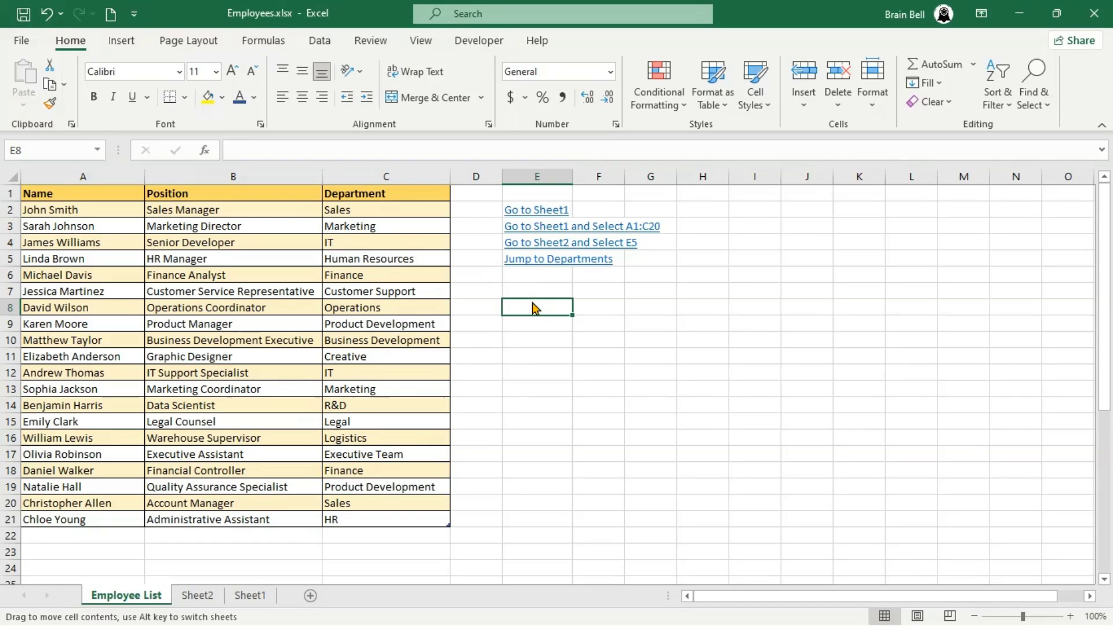
left_click(1094, 13)
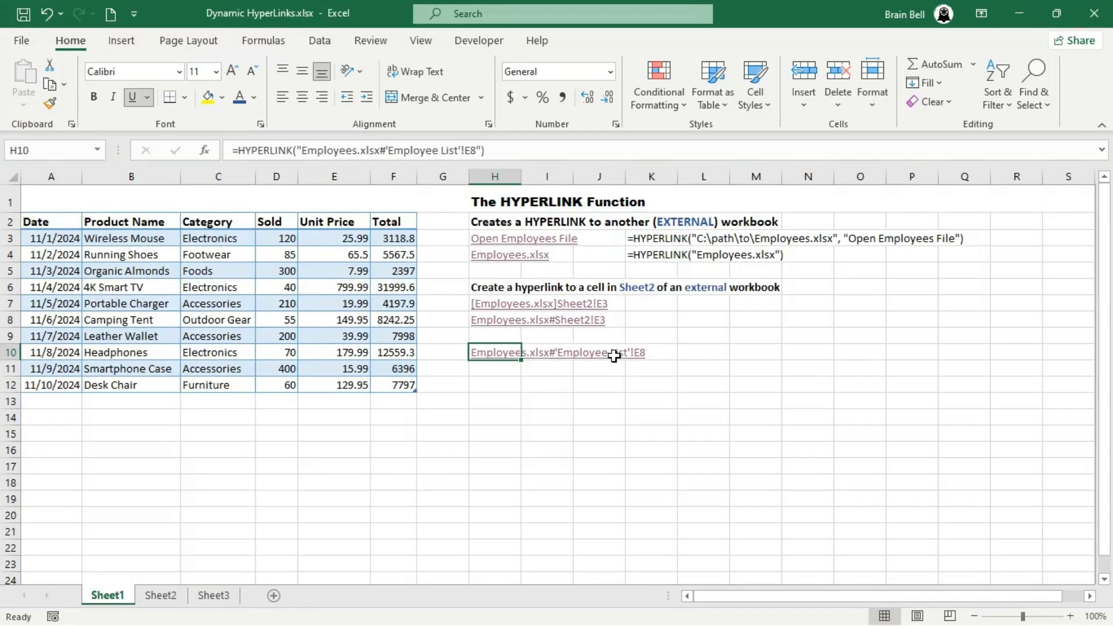
- Enter a HYPERLINK formula in H19 with the pasted full path of Employees.xlsx in square brackets followed by Departments, and test the link
left_click(494, 375)
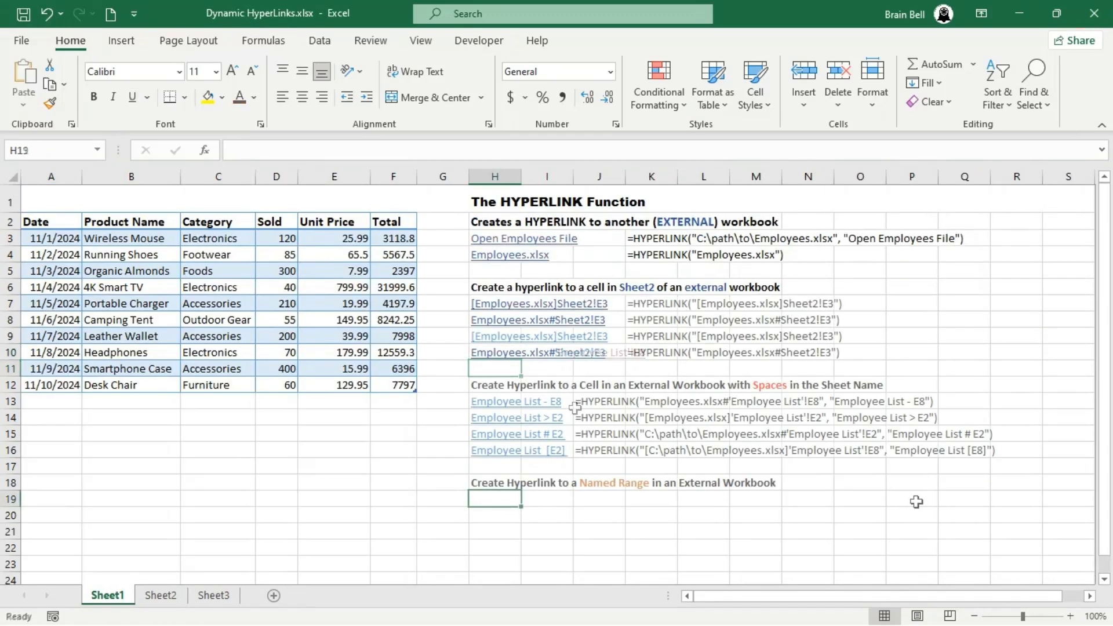
type("=hyper")
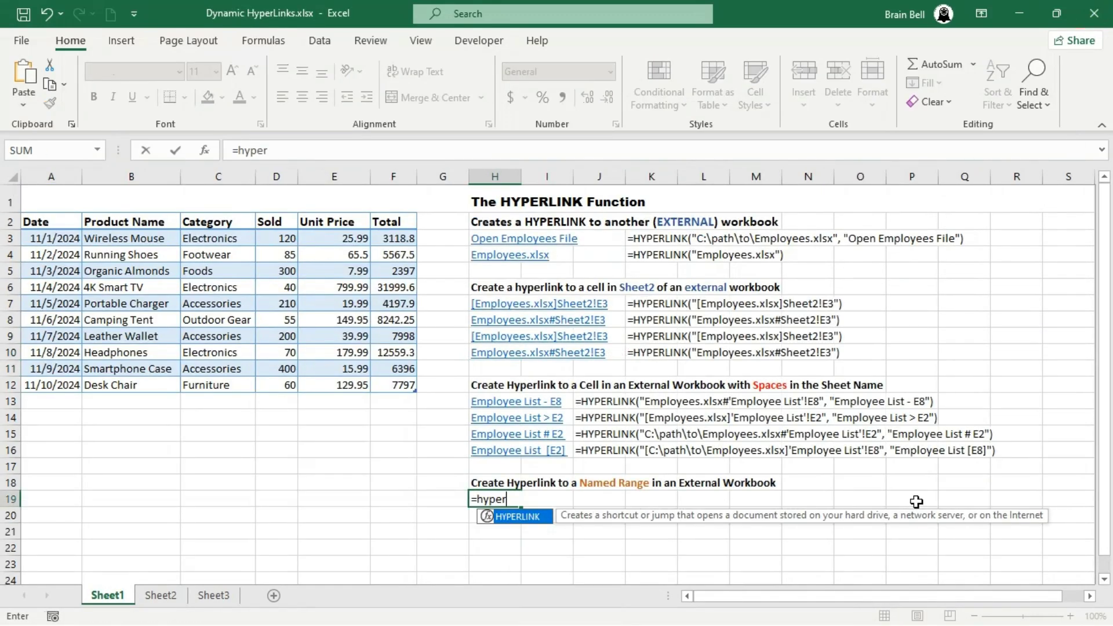
key("Tab")
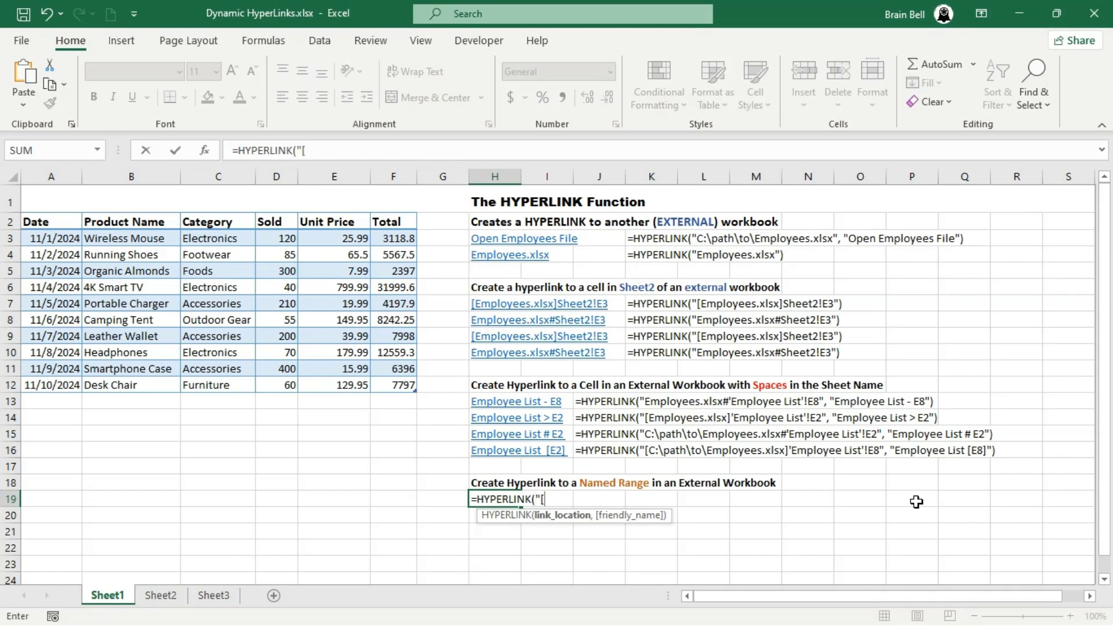
type("\"[")
type("C:\\Users\\nadee\\OneDrive\\Documents\\Employees.xlsx")
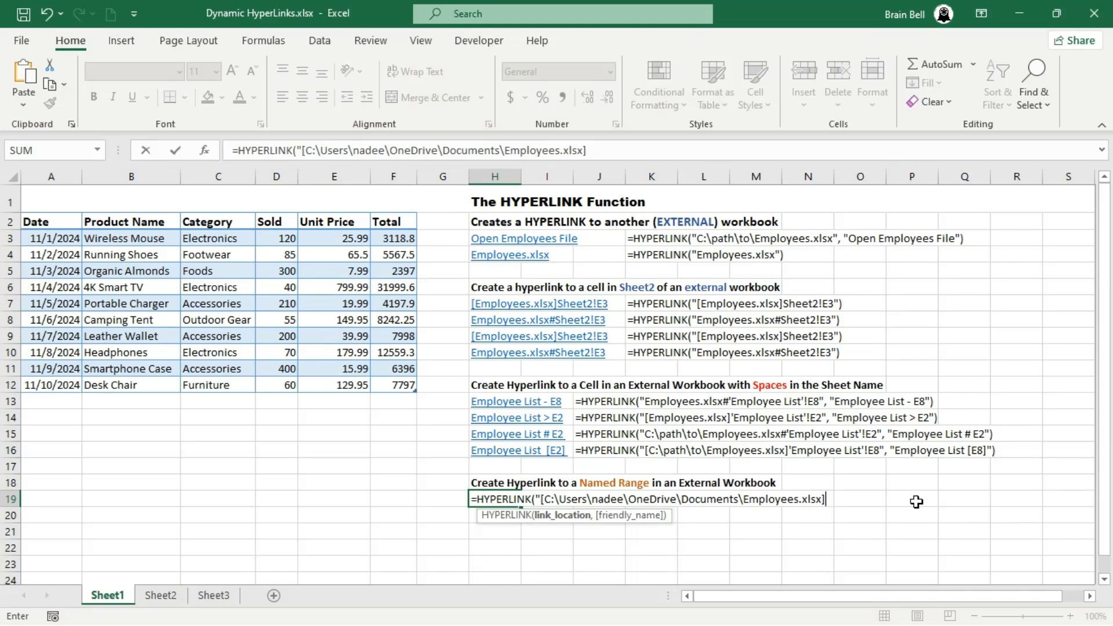
type("]Department")
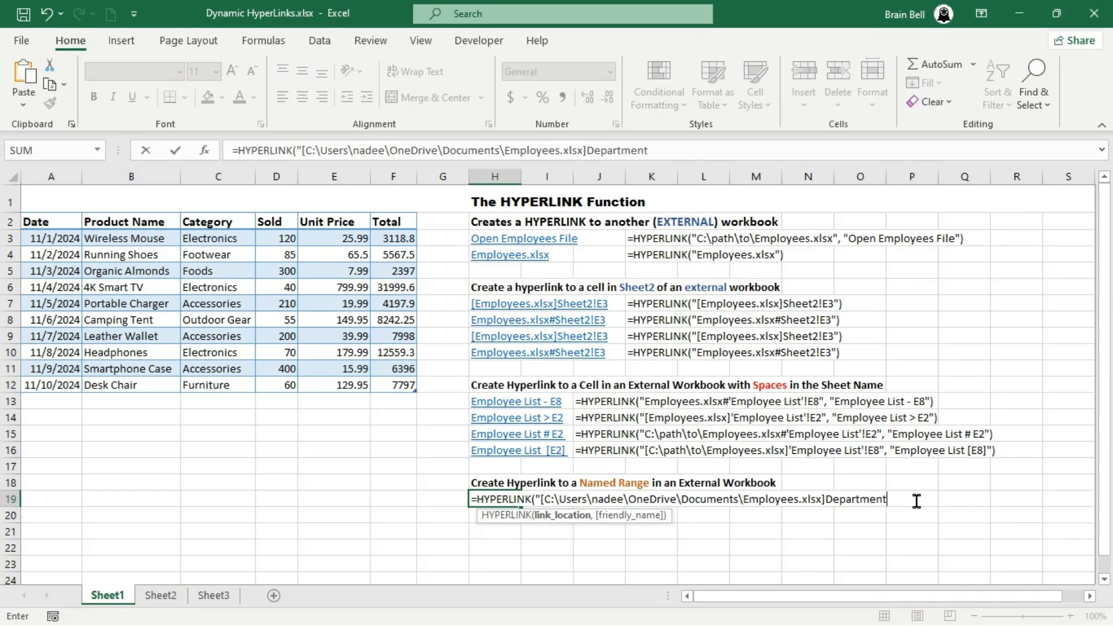
type("s\")")
key("Return")
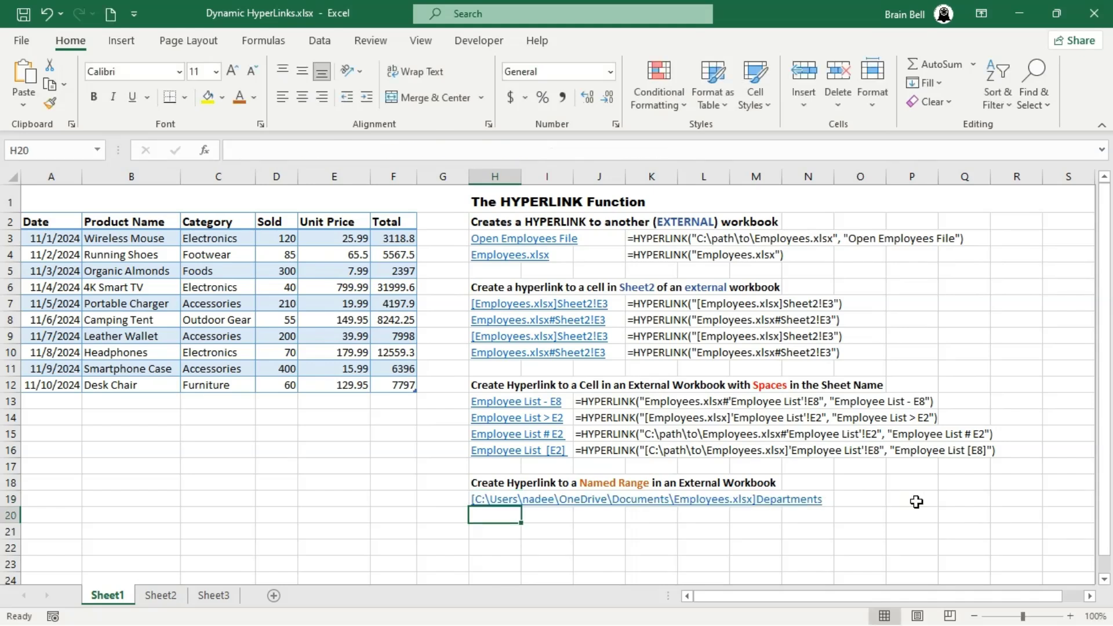
left_click(505, 502)
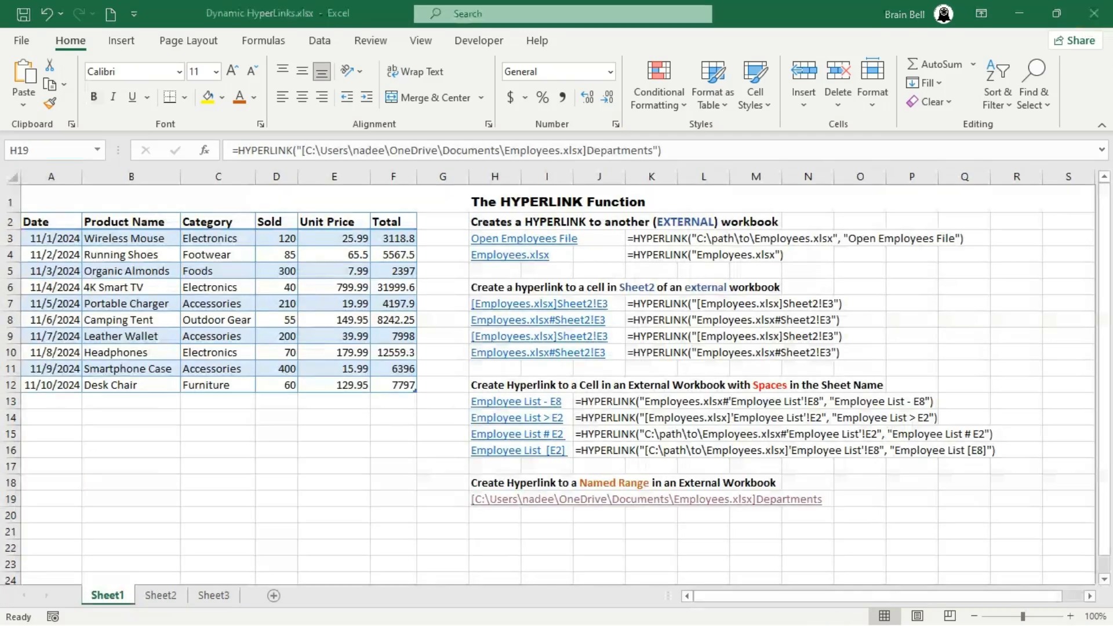
- Enter a HYPERLINK formula in H20 with the pasted full path of Employees.xlsx followed by #Departments and test the link, closing the opened workbook again
left_click(497, 515)
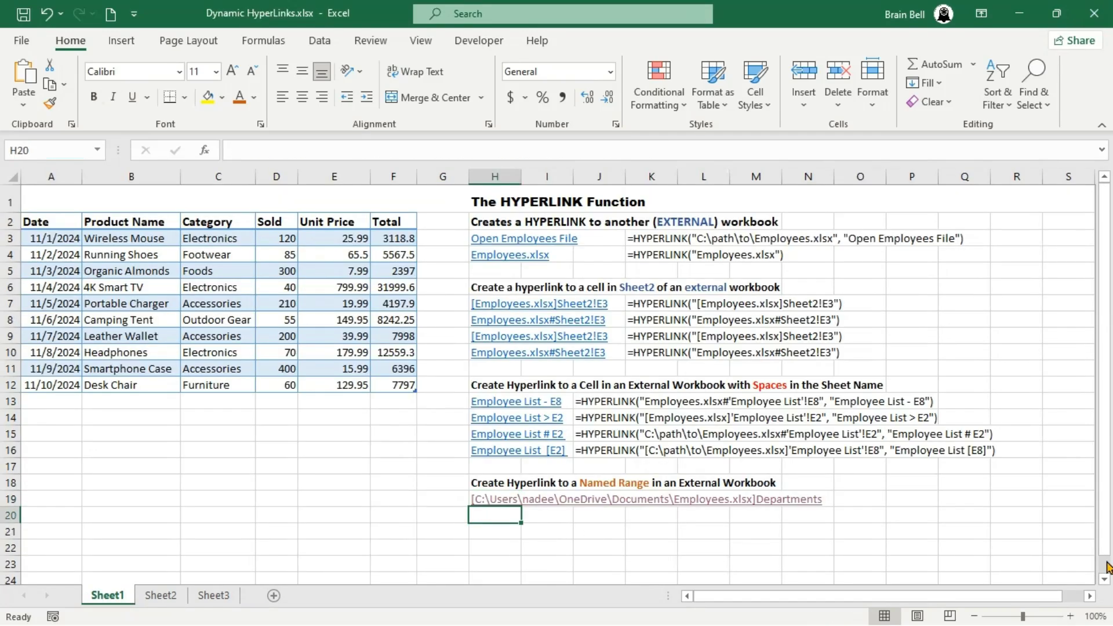
type("=hyper")
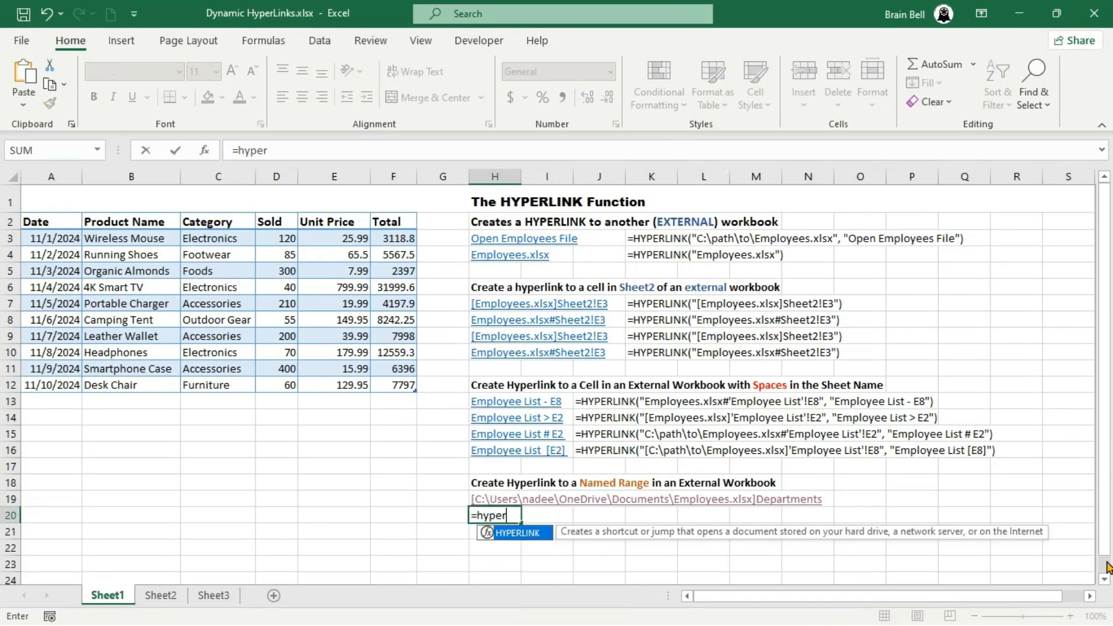
key("Tab")
type("\"")
type("C:\\Users\\nadee\\OneDrive\\Documents\\Employees.xlsx")
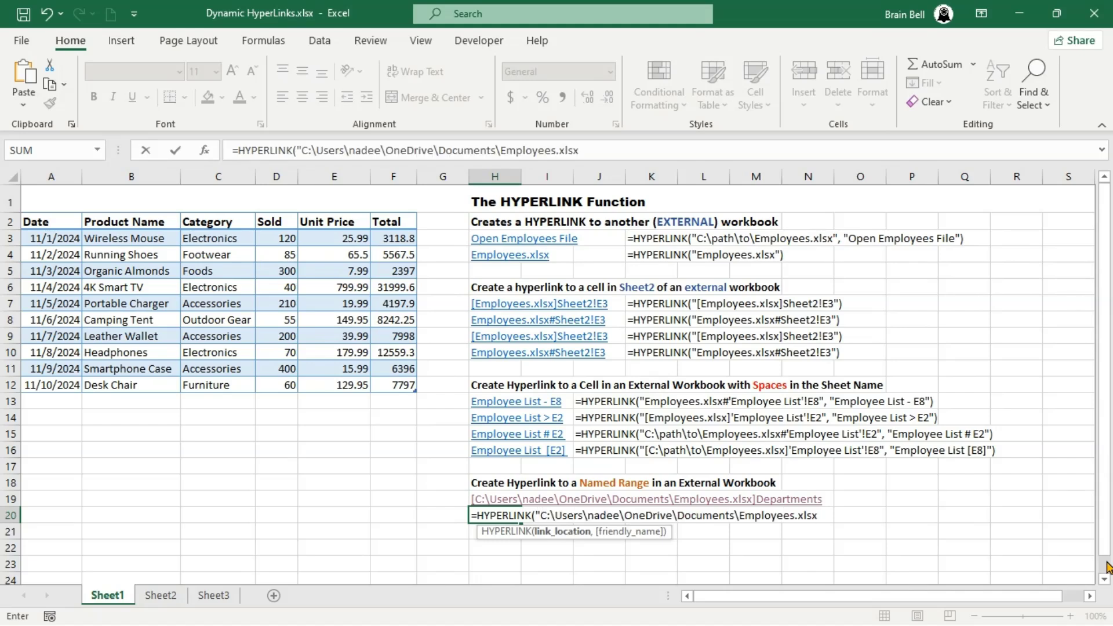
type("#Departments")
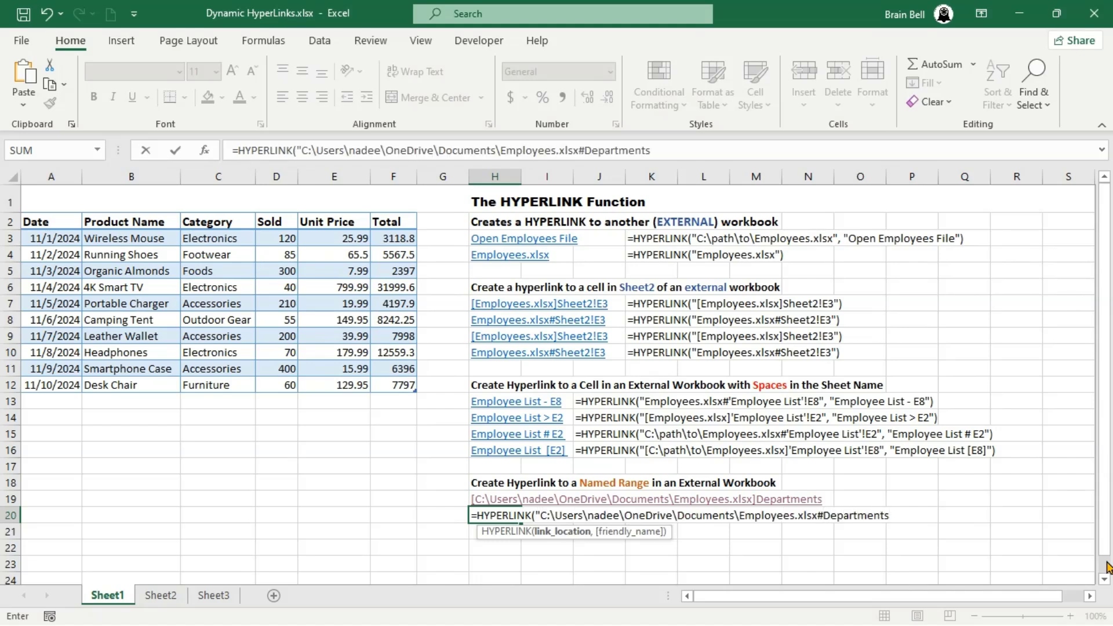
type("\")")
key("Return")
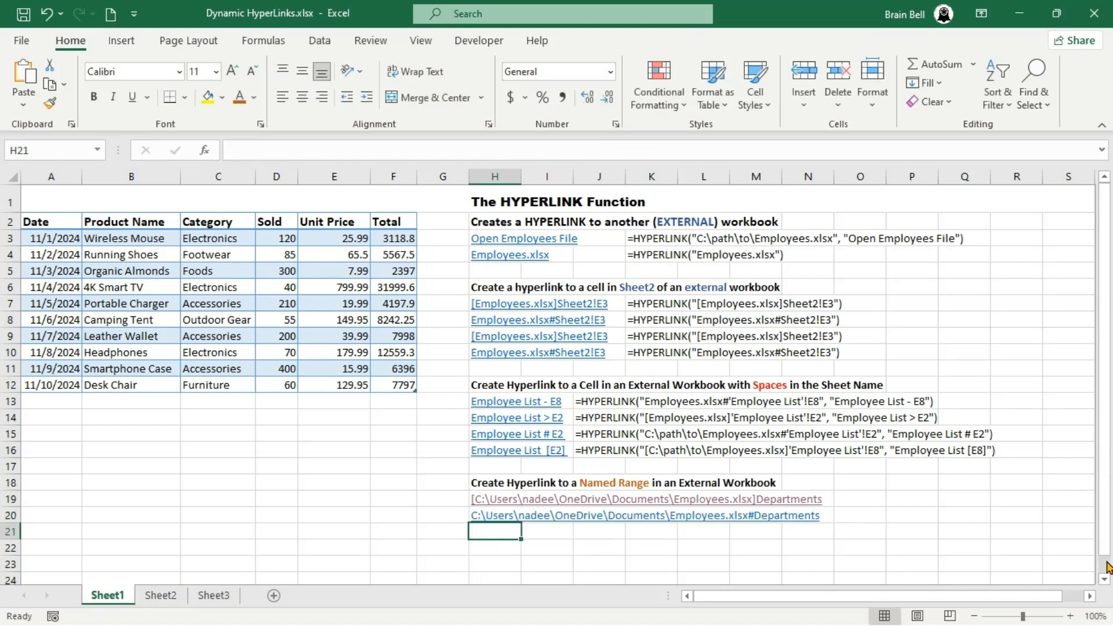
left_click(489, 519)
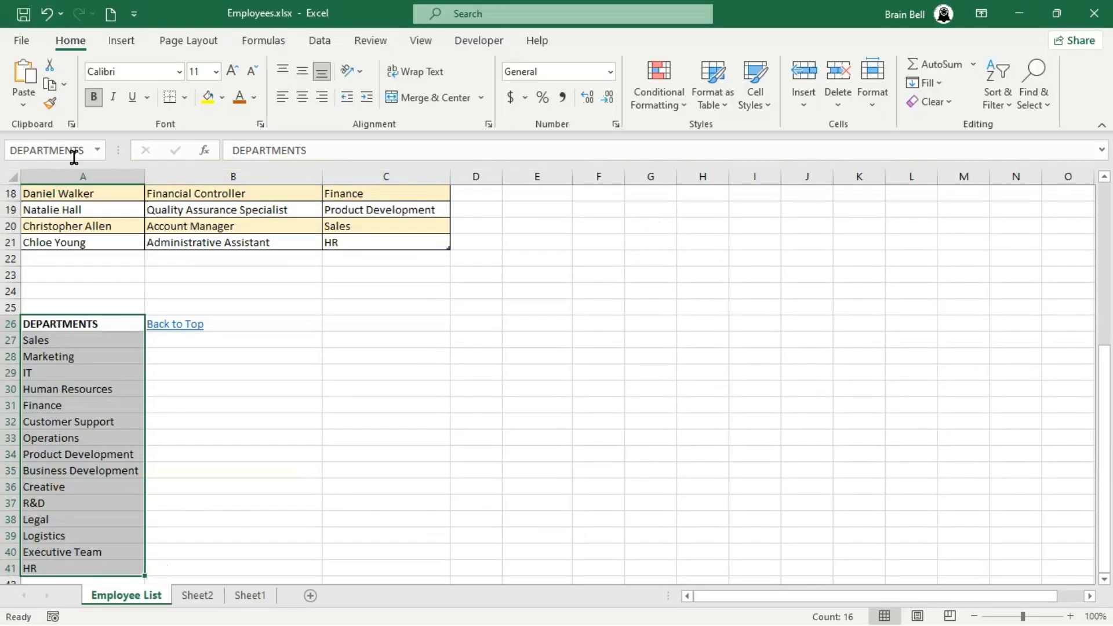
left_click(74, 157)
left_click(1094, 13)
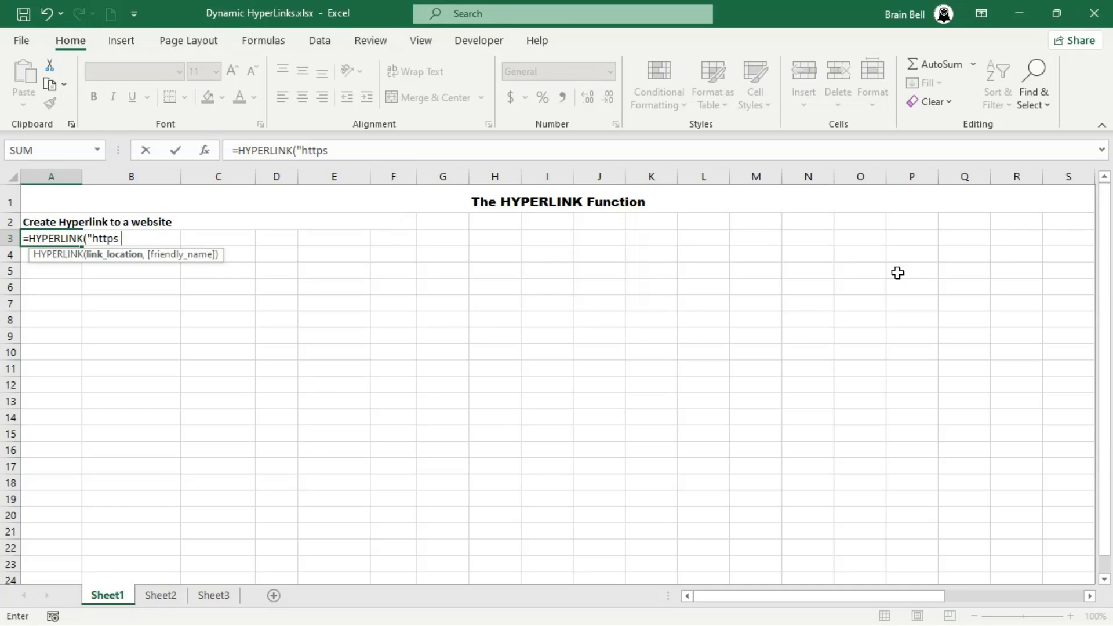
type("rainbell.com/e")
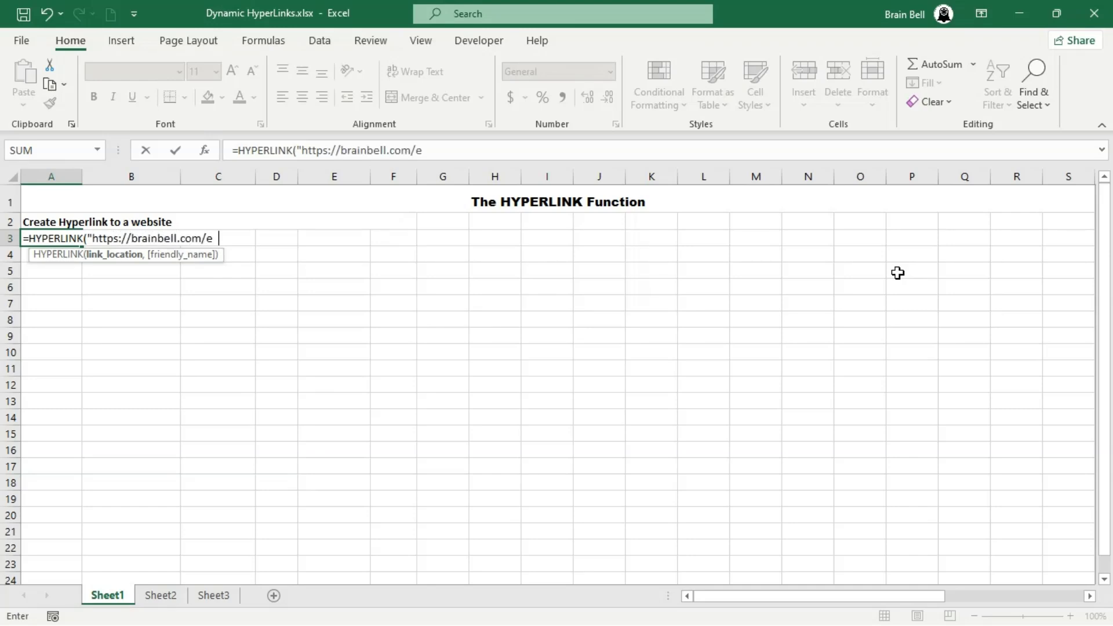
type("xcel\", \"Open B")
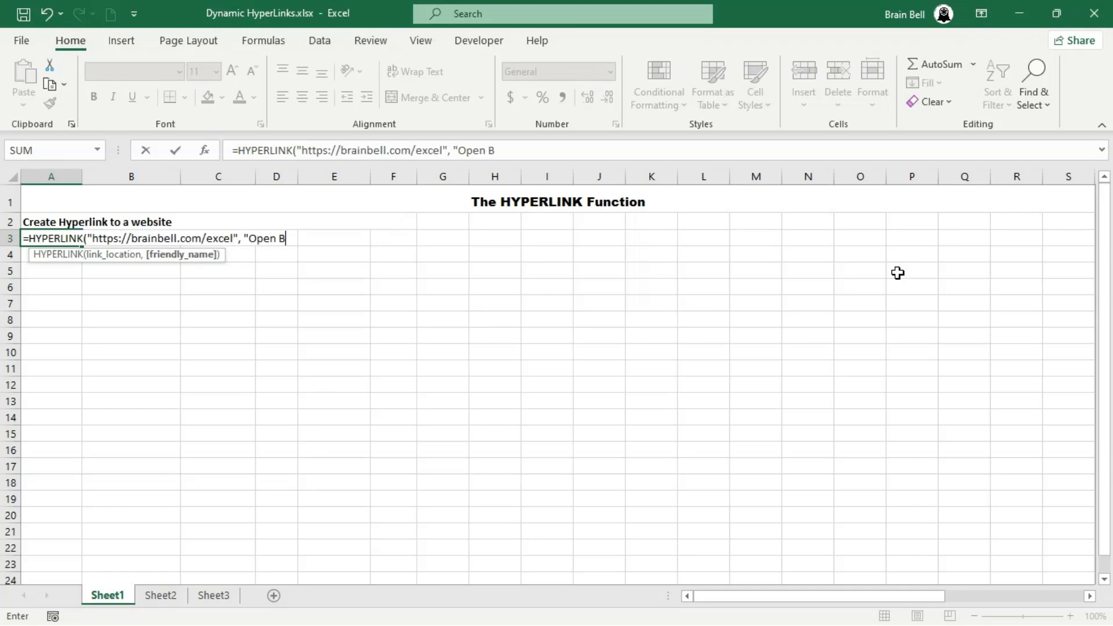
type("rainBell.")
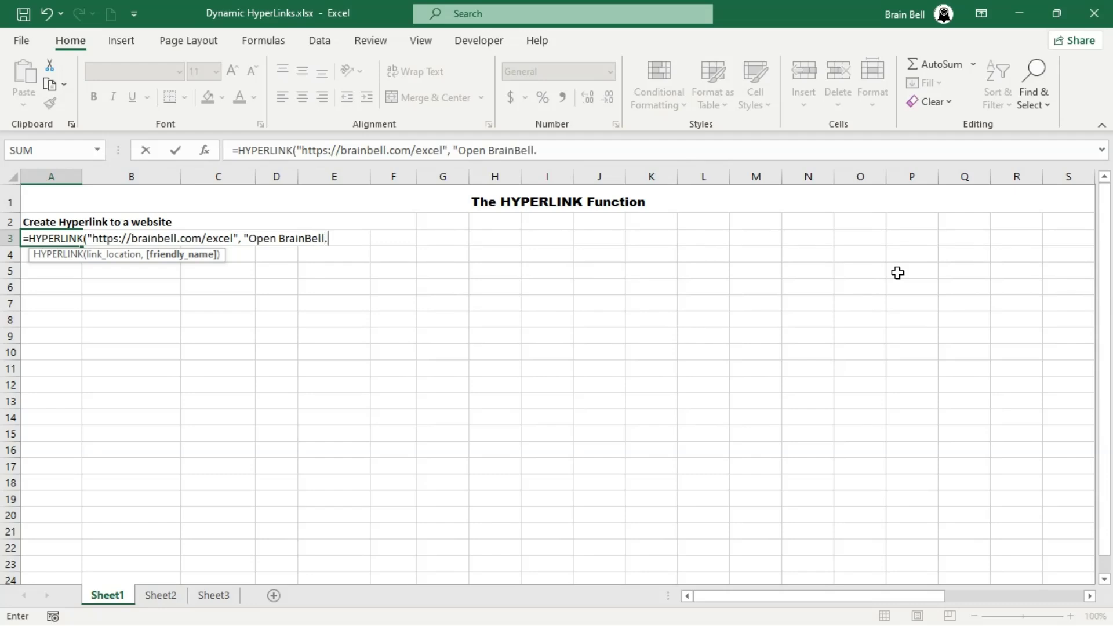
type("com\")")
key("Return")
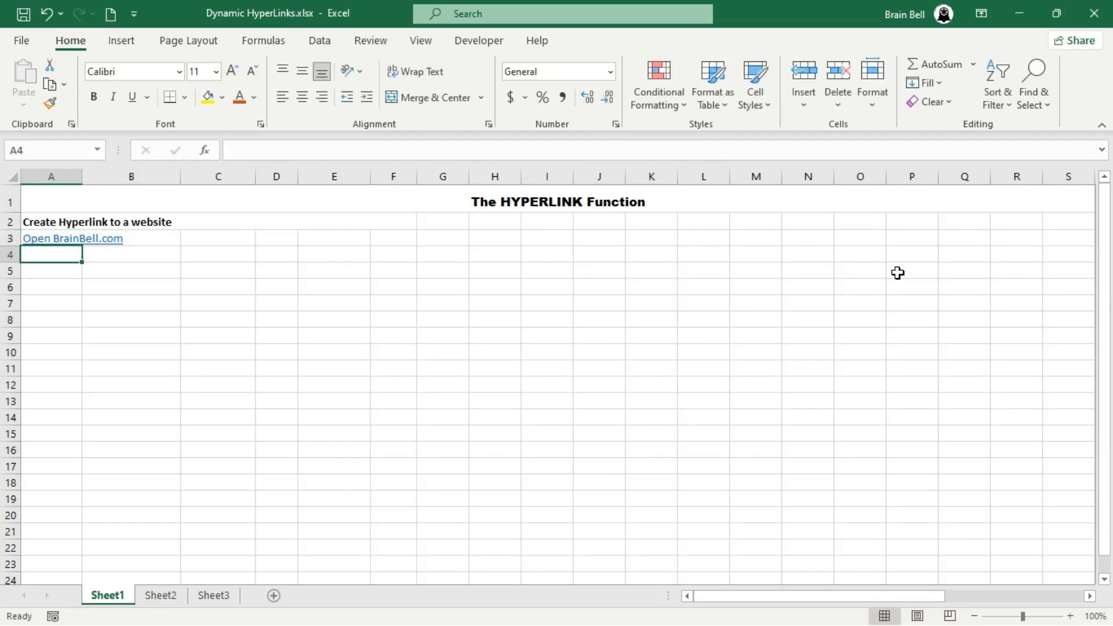
key("Up")
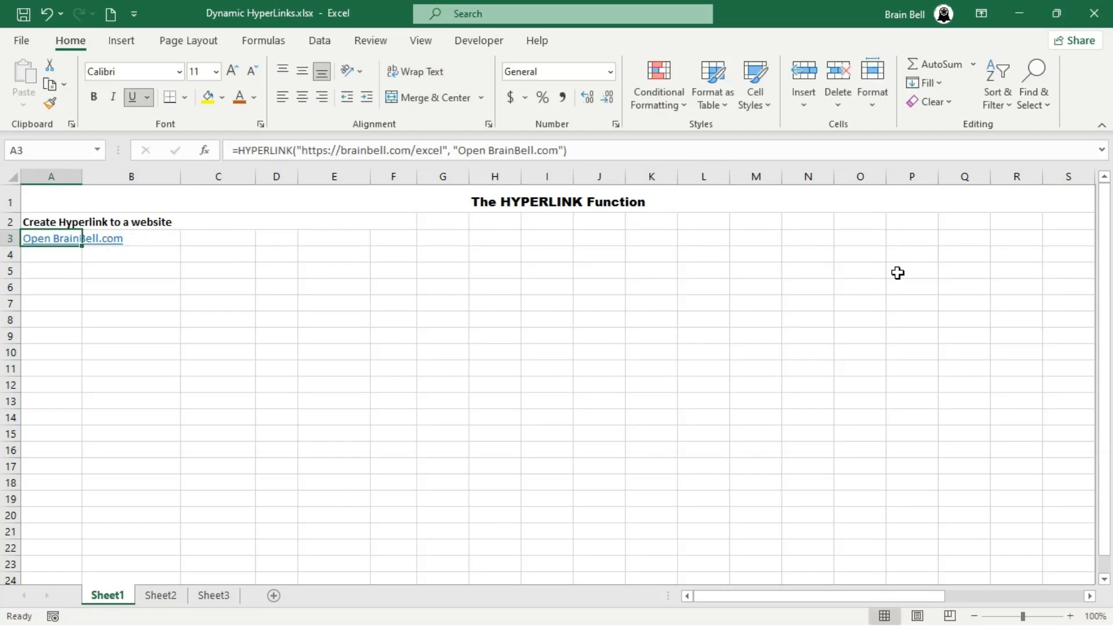
left_click(61, 246)
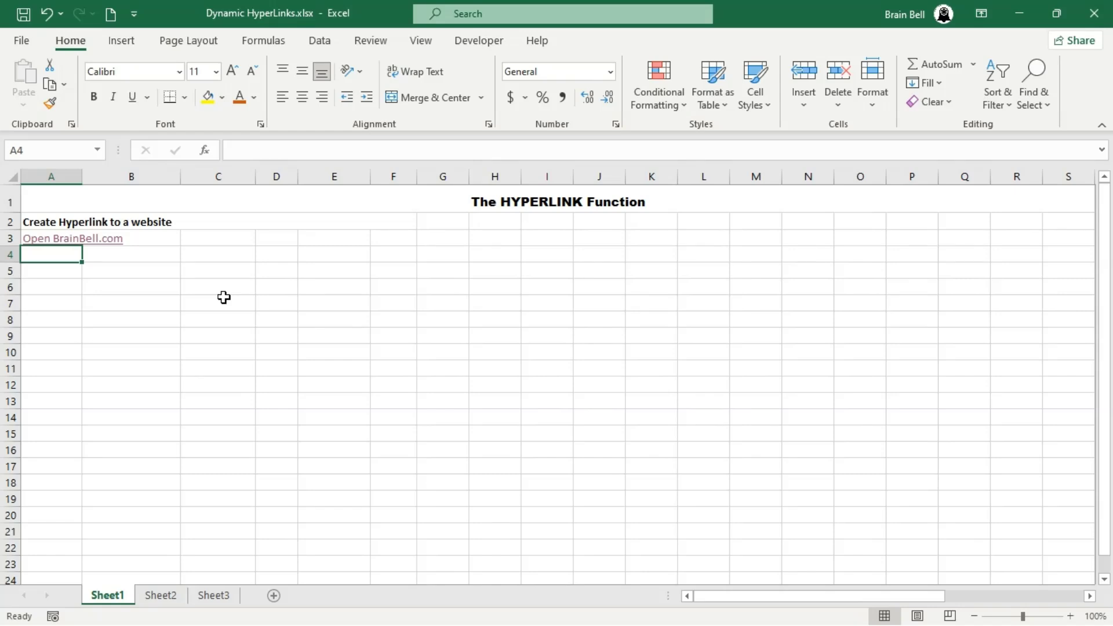
- Enter the bold heading Create Hyperlink to an Email in cell A5
key("Down")
type("Create Hyperlink")
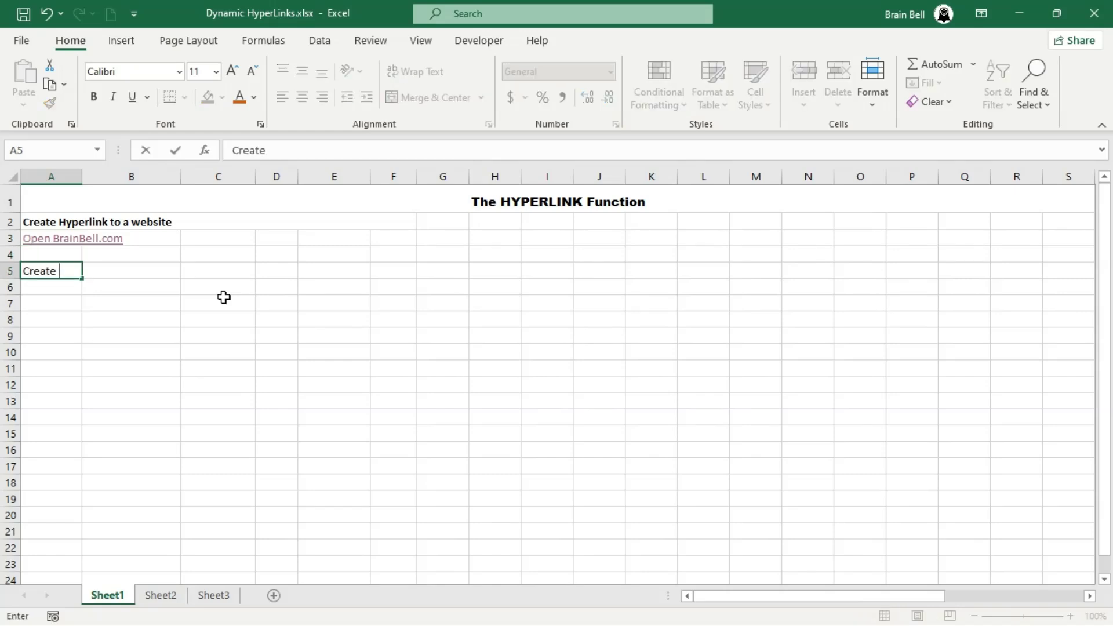
type("o a")
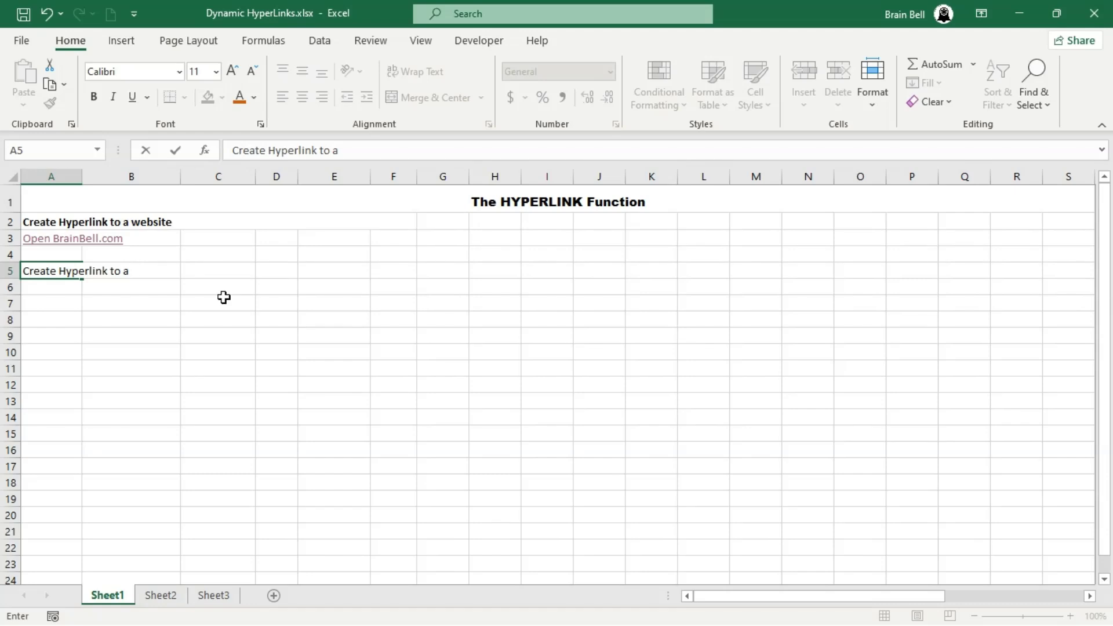
type("n Email")
key("Return")
key("Up")
key("ctrl+b")
key("Down")
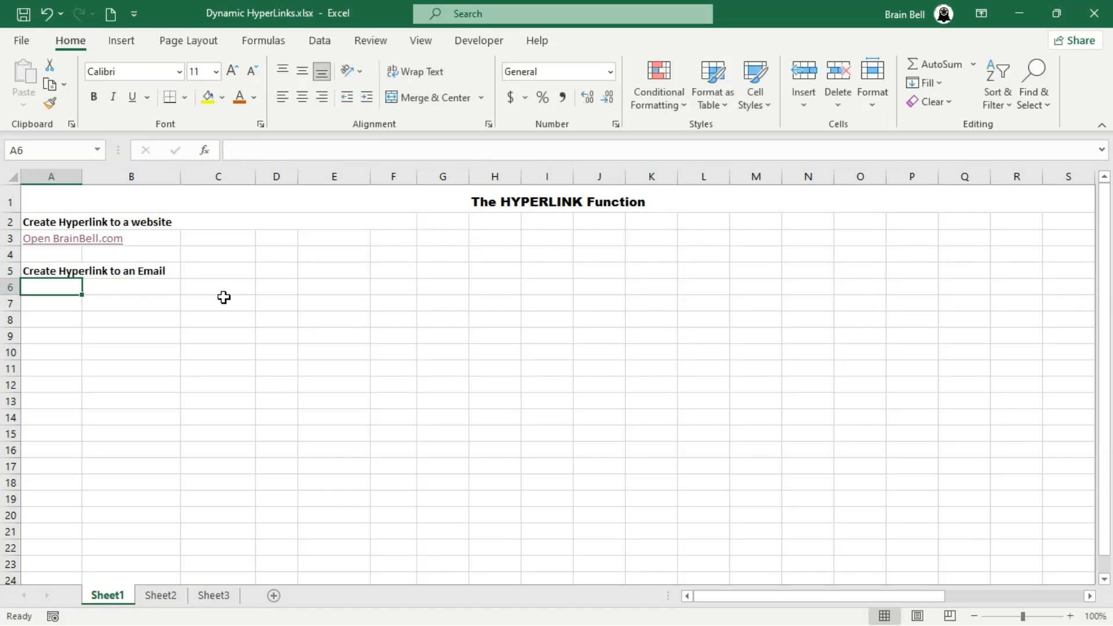
- Enter a HYPERLINK formula in A6 with mailto: followed by the BrainBell contact e-mail address and the friendly name Email BrainBell
type("=hy")
key("Tab")
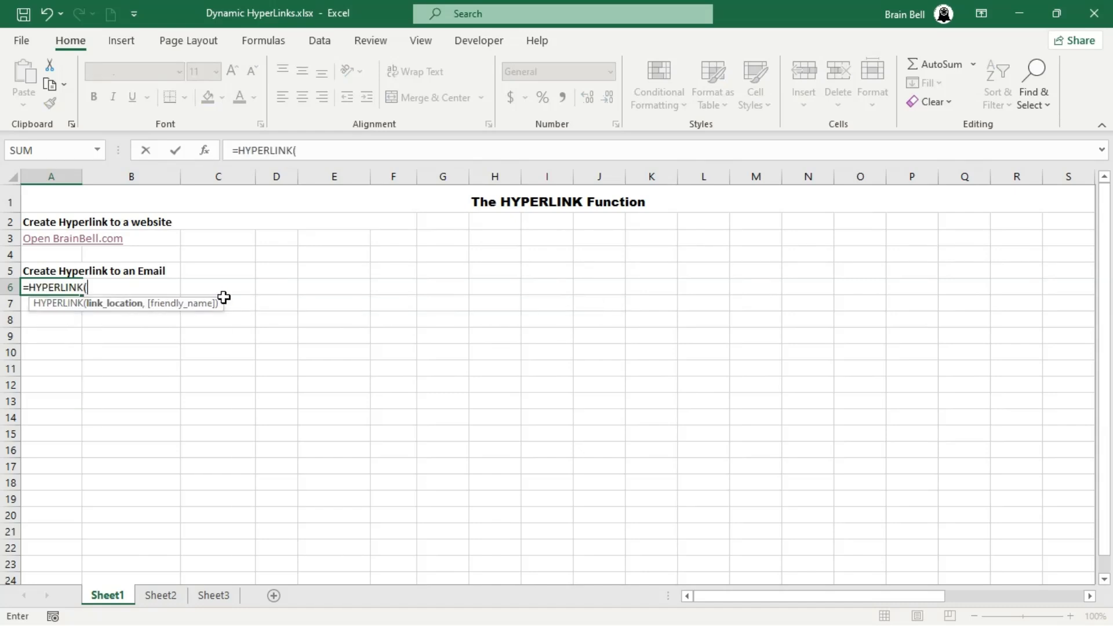
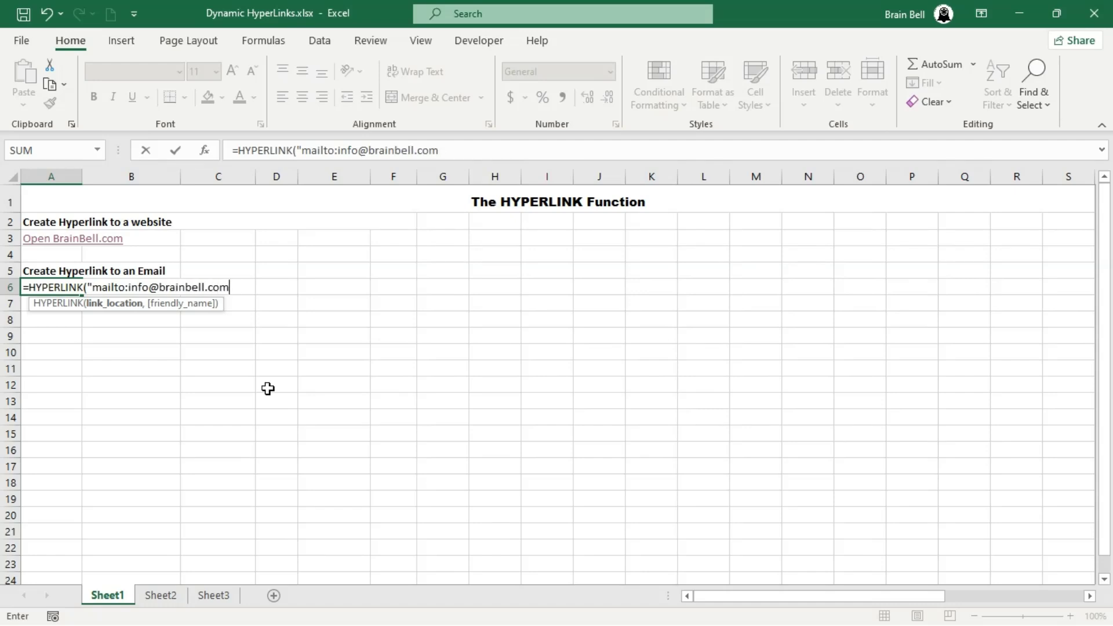
type("\", \"Email")
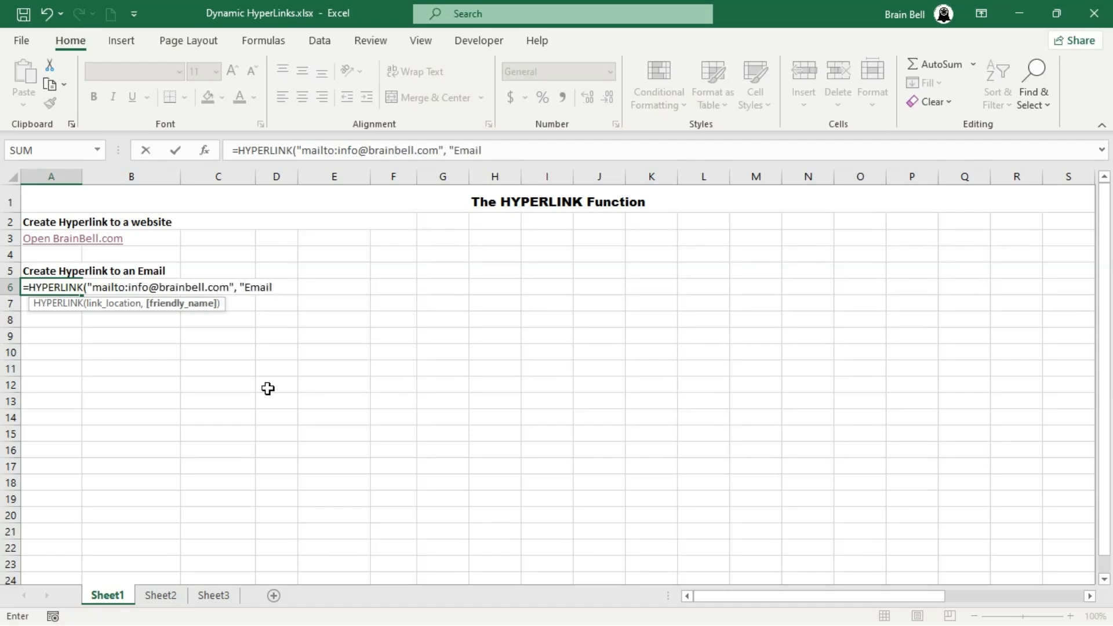
type(" BrainBell\")")
key("Return")
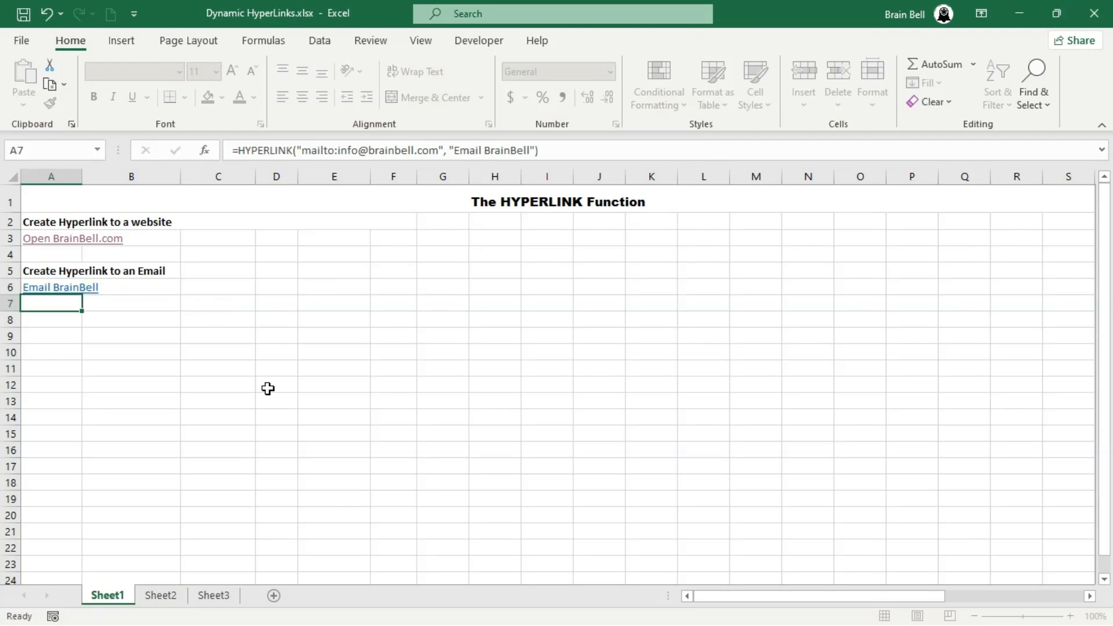
- Test the Email BrainBell link by sending a message with the subject Subject and the text Write body
left_click(42, 290)
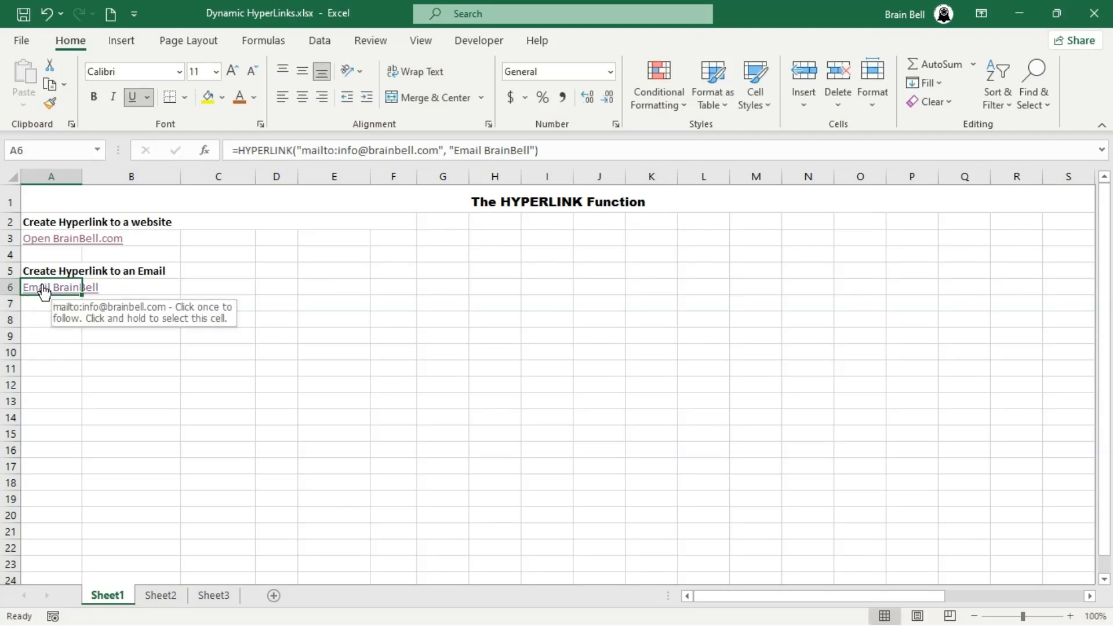
type("Subject")
key("Tab")
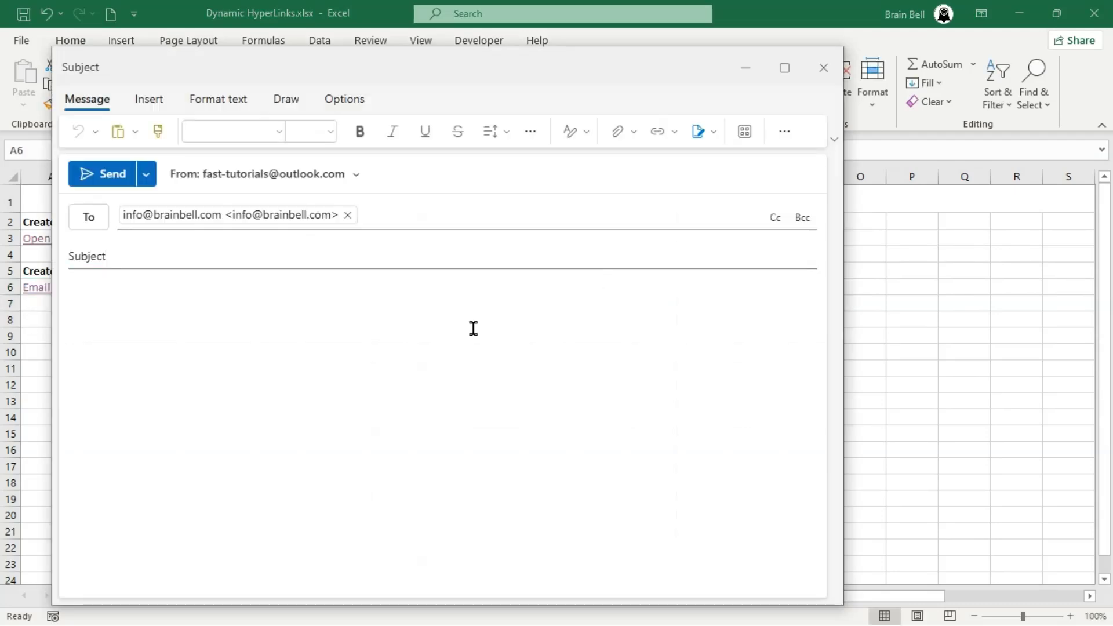
type("body")
key("Home")
type("Write")
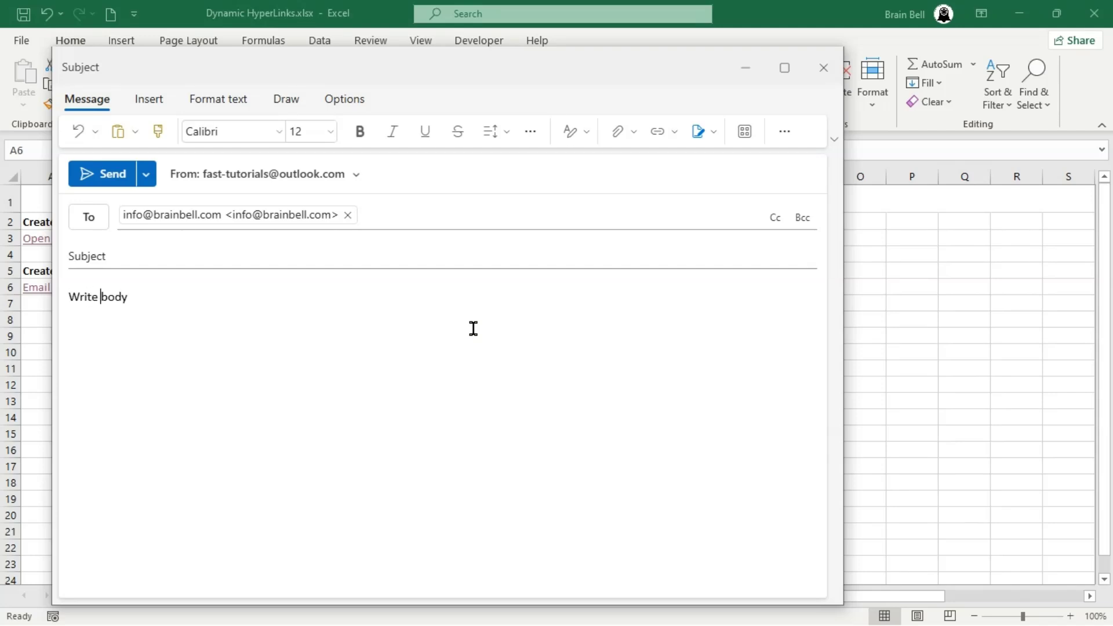
left_click(110, 176)
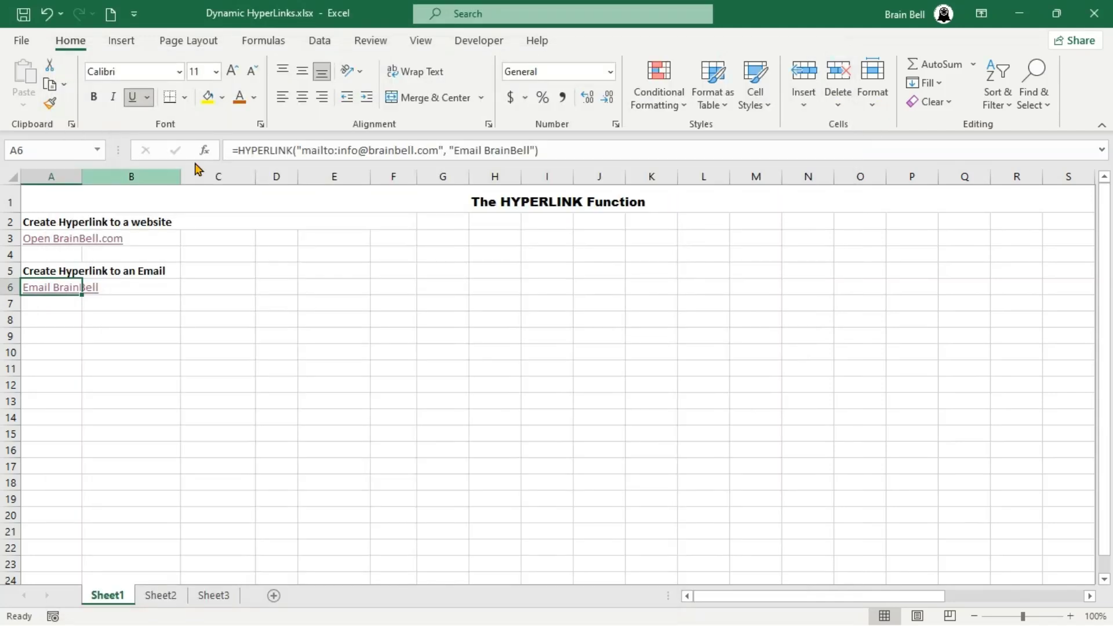